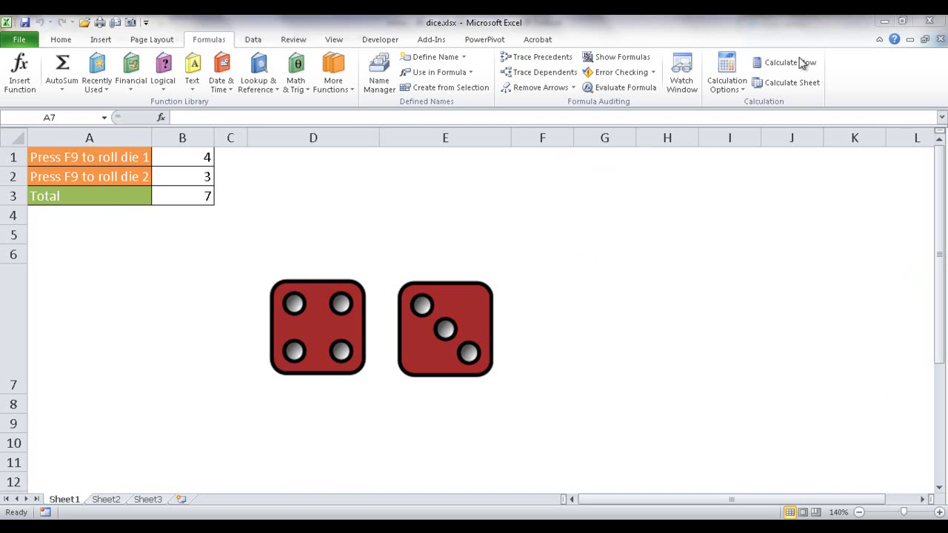
# Step: Recalculate the workbook repeatedly to roll both dice on Sheet1 and watch the numbers and dice pictures respond
pyautogui.click(767, 69)
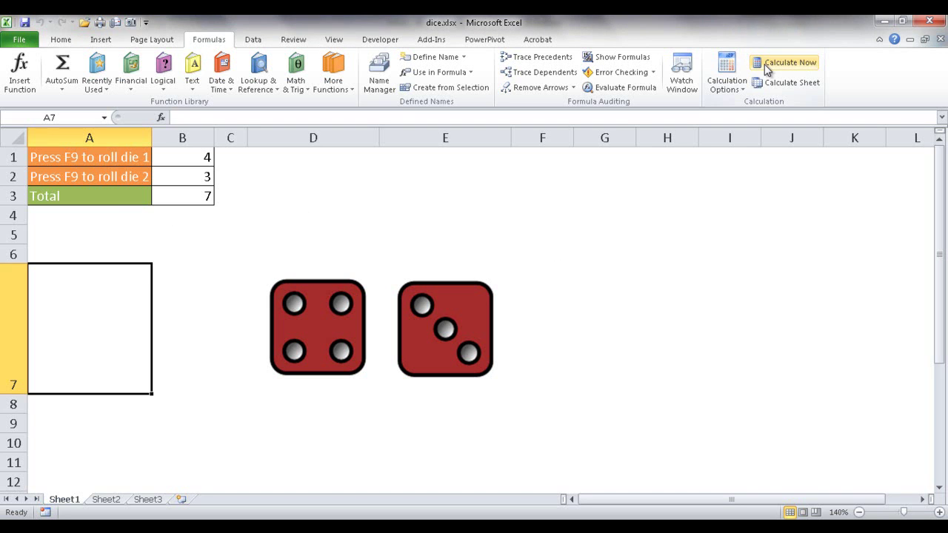
pyautogui.click(767, 65)
pyautogui.click(767, 66)
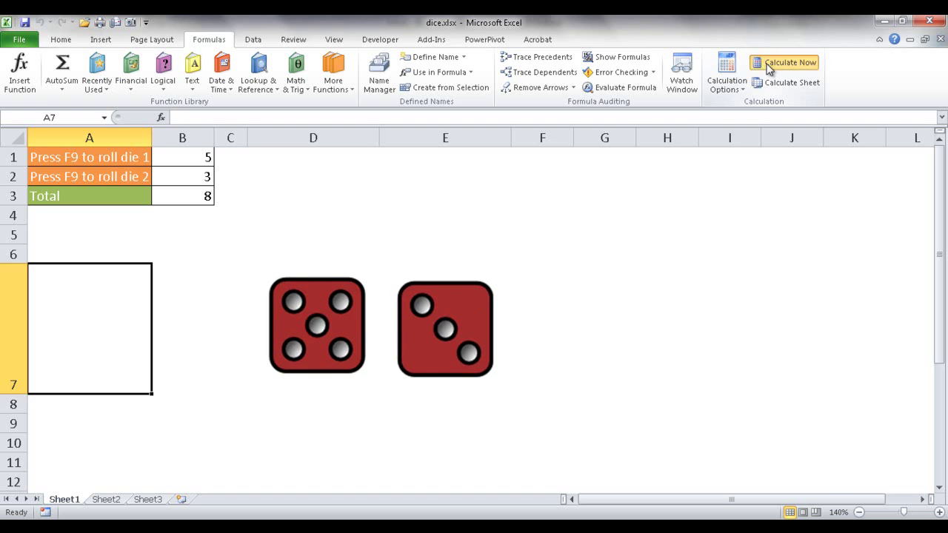
pyautogui.click(767, 65)
pyautogui.click(767, 65)
pyautogui.click(767, 65)
pyautogui.click(768, 66)
pyautogui.click(768, 65)
pyautogui.click(767, 65)
pyautogui.click(767, 66)
pyautogui.click(767, 65)
pyautogui.click(767, 66)
pyautogui.click(767, 65)
pyautogui.click(767, 65)
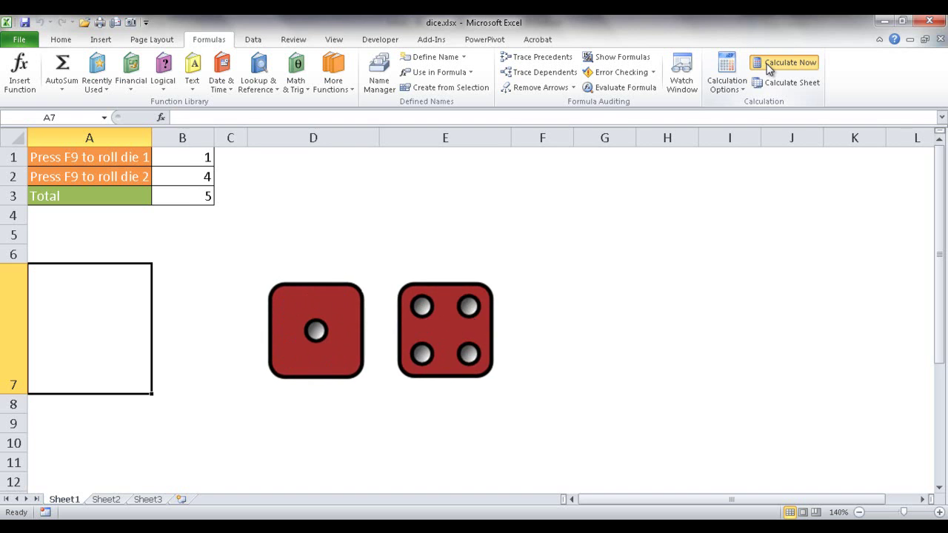
pyautogui.click(767, 66)
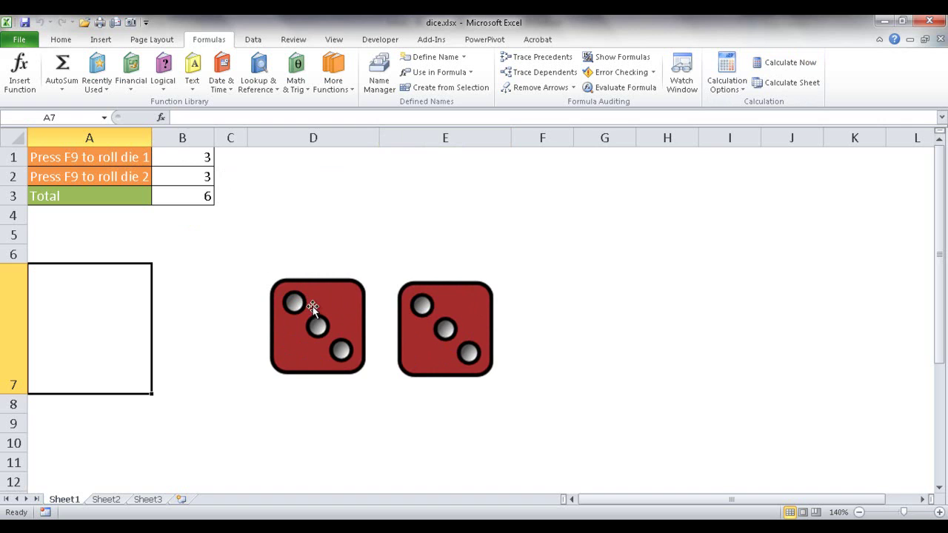
pyautogui.click(785, 65)
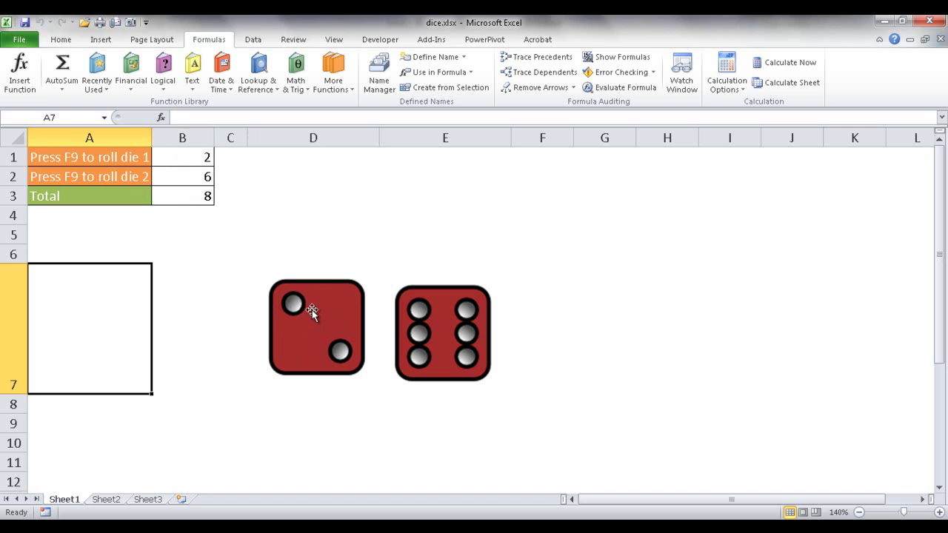
# Step: Examine the six dice images on Sheet2 and the formulas behind B1, B3 and the first die picture on Sheet1
pyautogui.click(116, 501)
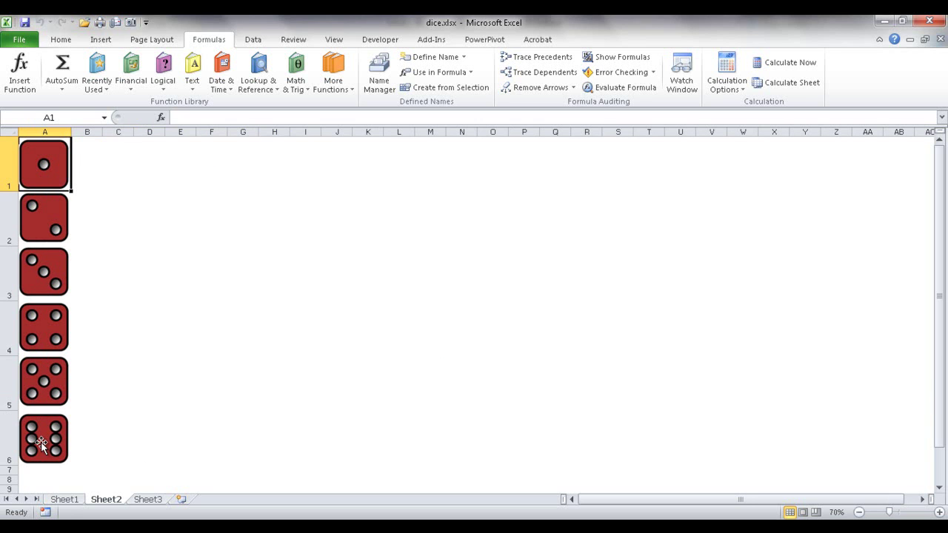
pyautogui.click(64, 500)
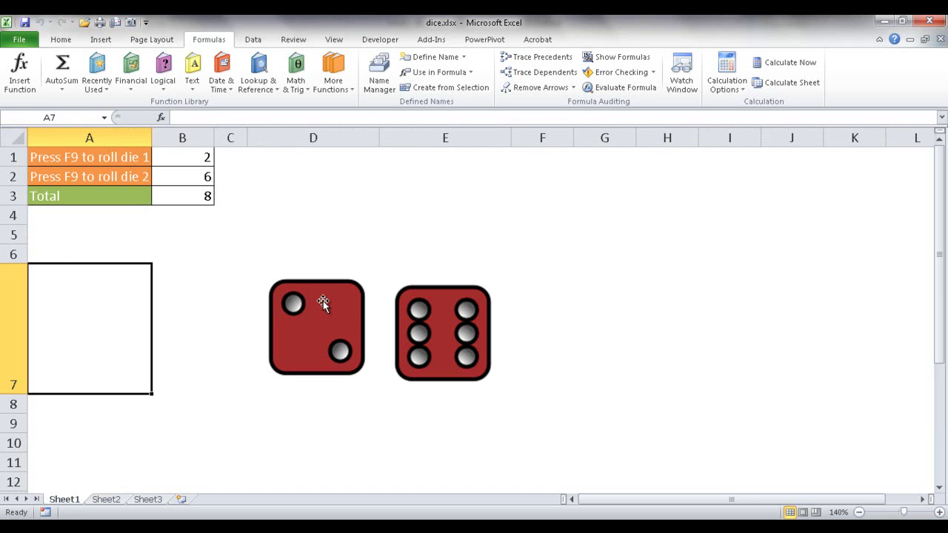
pyautogui.click(108, 501)
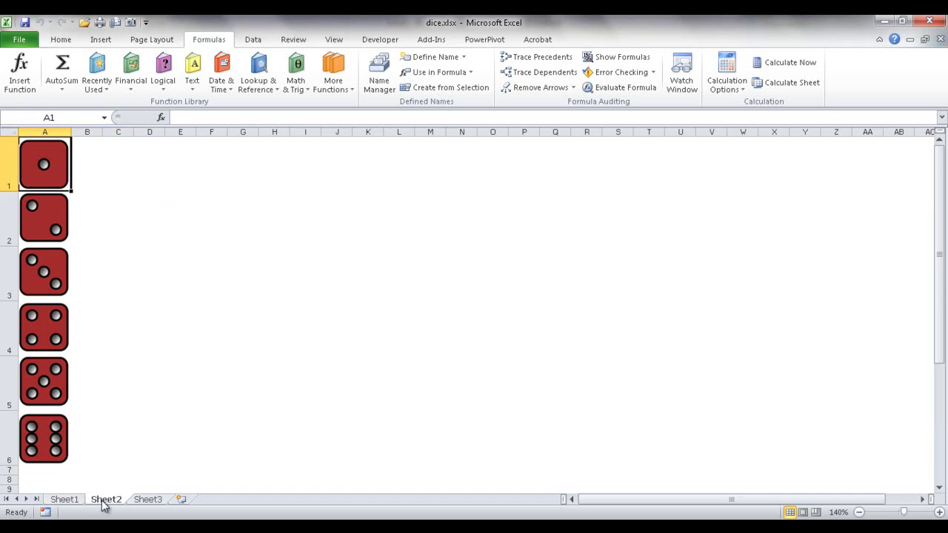
pyautogui.click(64, 500)
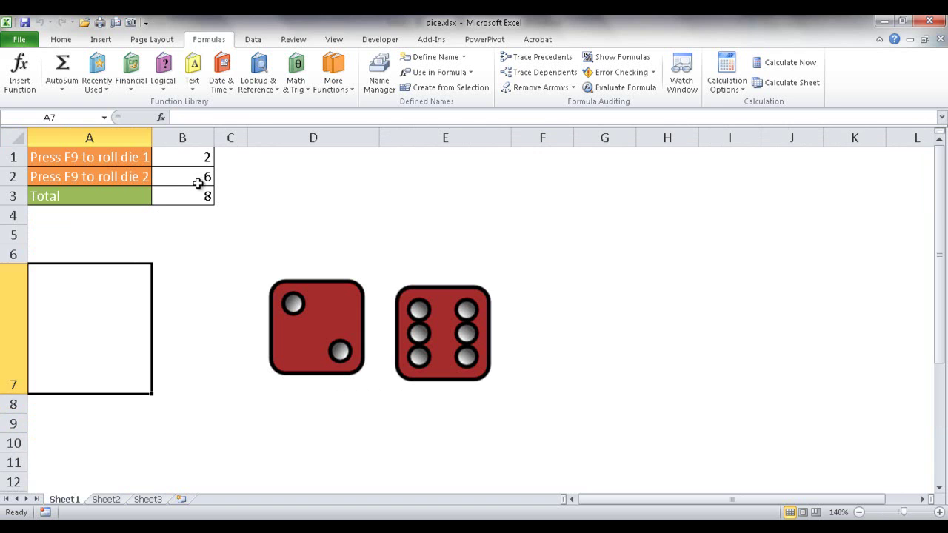
pyautogui.click(185, 158)
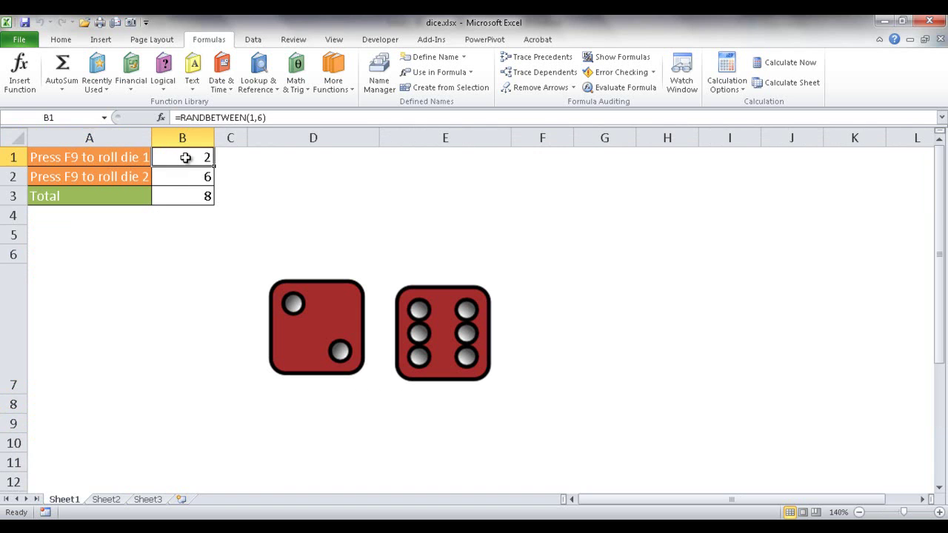
pyautogui.click(186, 196)
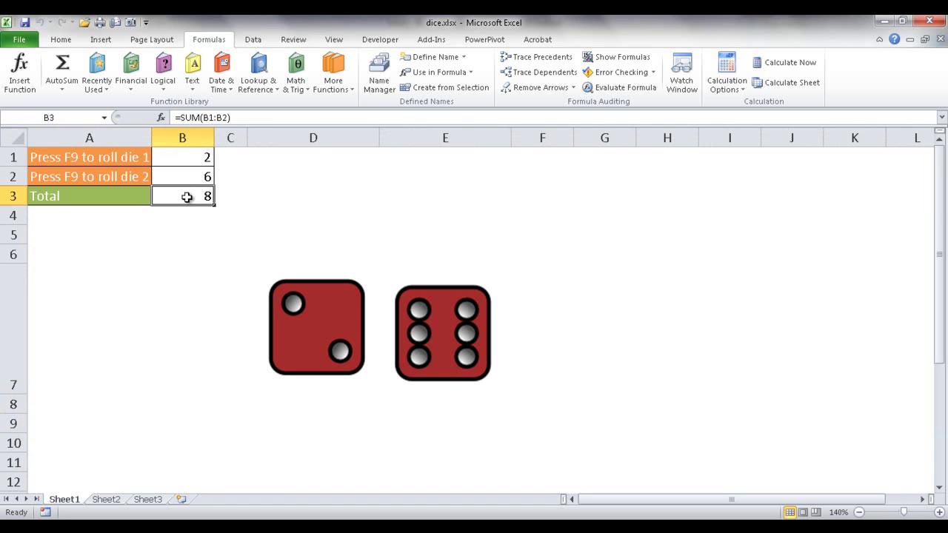
pyautogui.click(303, 308)
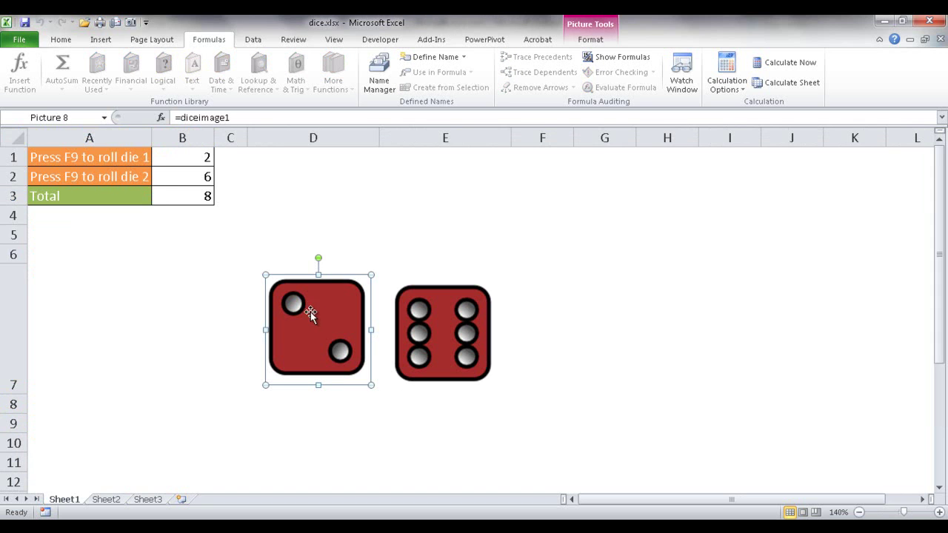
# Step: Copy the dice table A1:B3 from Sheet1 to cell A1 of Sheet3 and autofit column A
pyautogui.moveTo(111, 159); pyautogui.dragTo(107, 191)
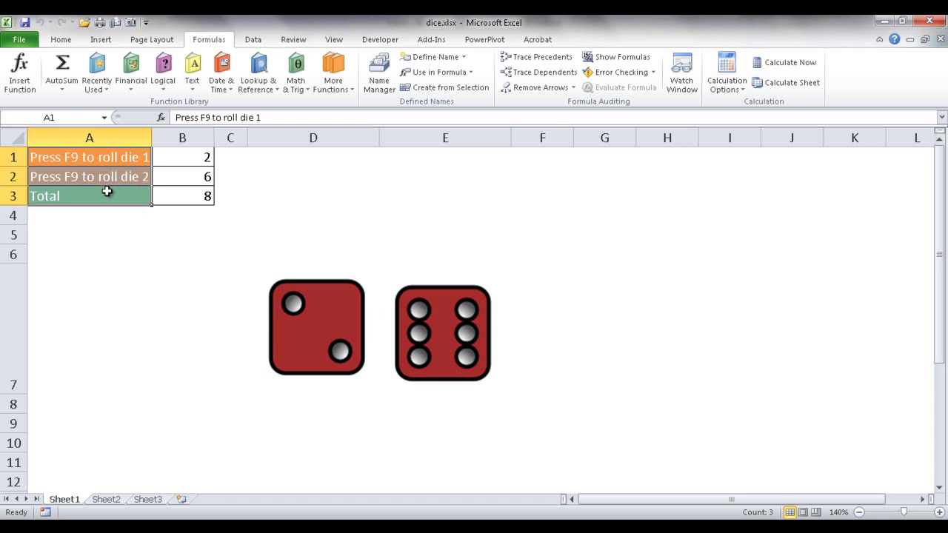
pyautogui.moveTo(186, 194); pyautogui.dragTo(89, 160)
pyautogui.hotkey('ctrl', 'c')
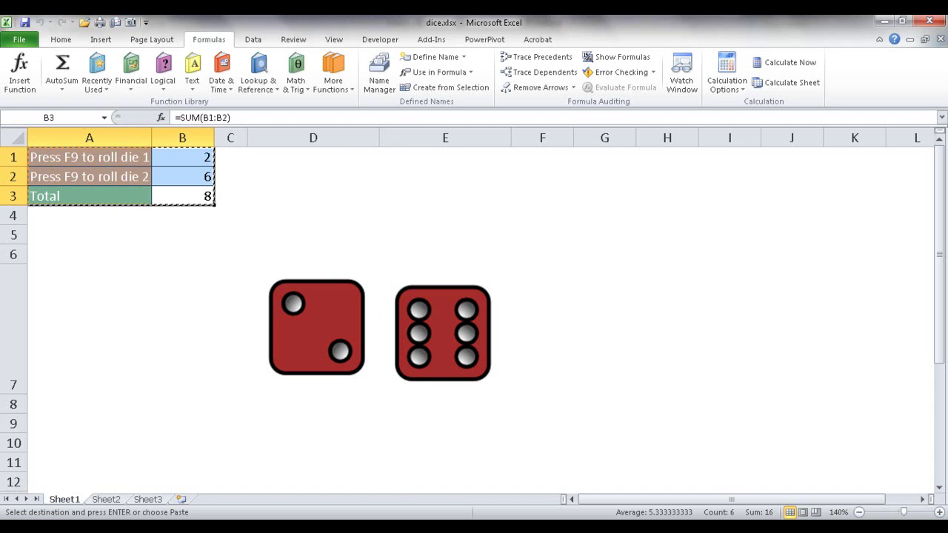
pyautogui.click(155, 501)
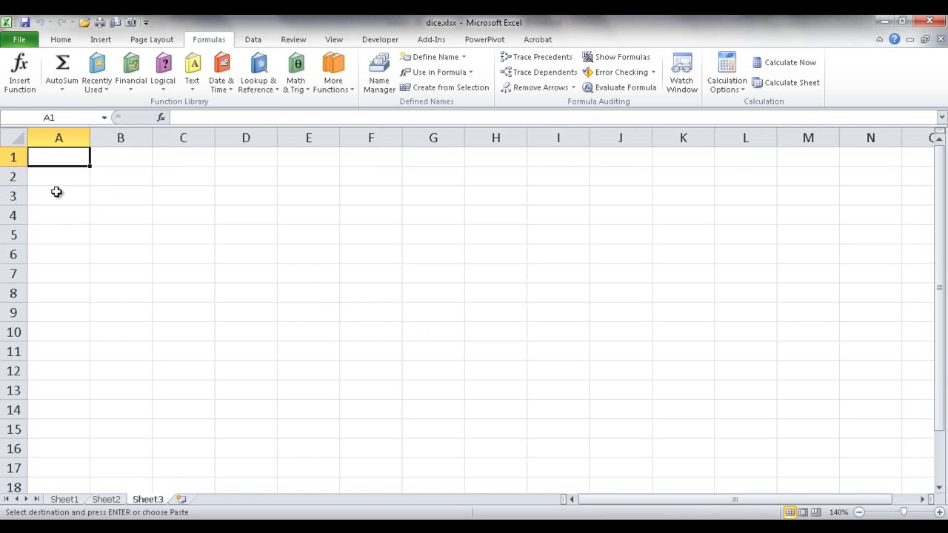
pyautogui.hotkey('ctrl', 'v')
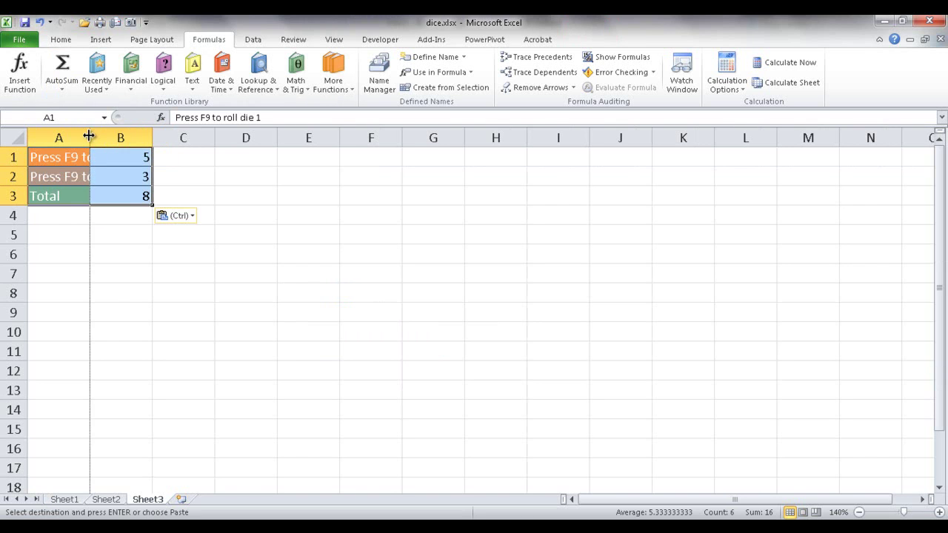
pyautogui.doubleClick(88, 136)
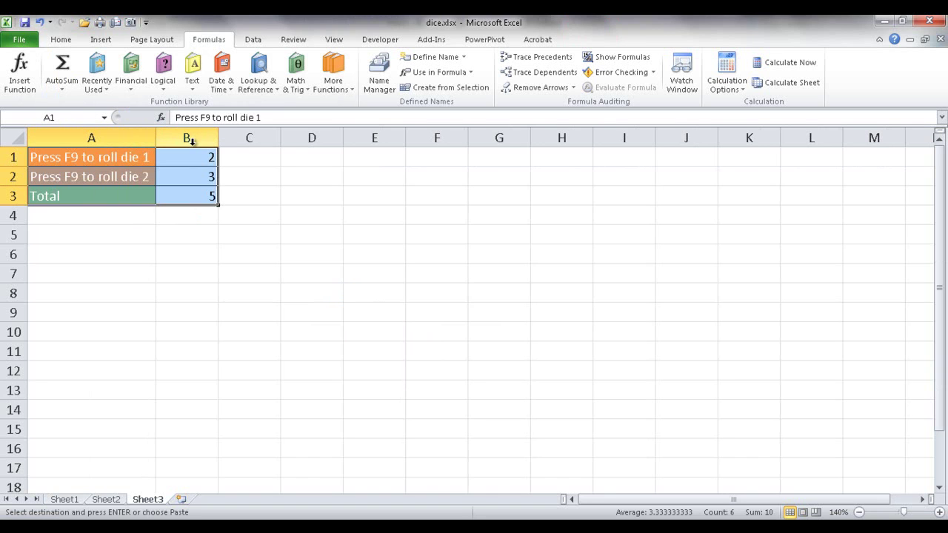
# Step: Clear the contents of column B on Sheet3, keeping the labels in column A
pyautogui.click(191, 139)
pyautogui.press('Delete')
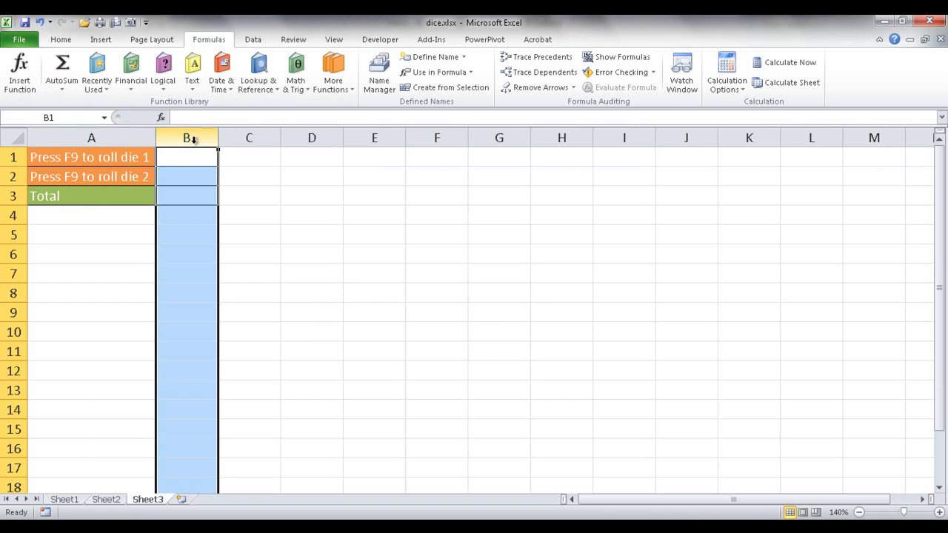
pyautogui.click(244, 189)
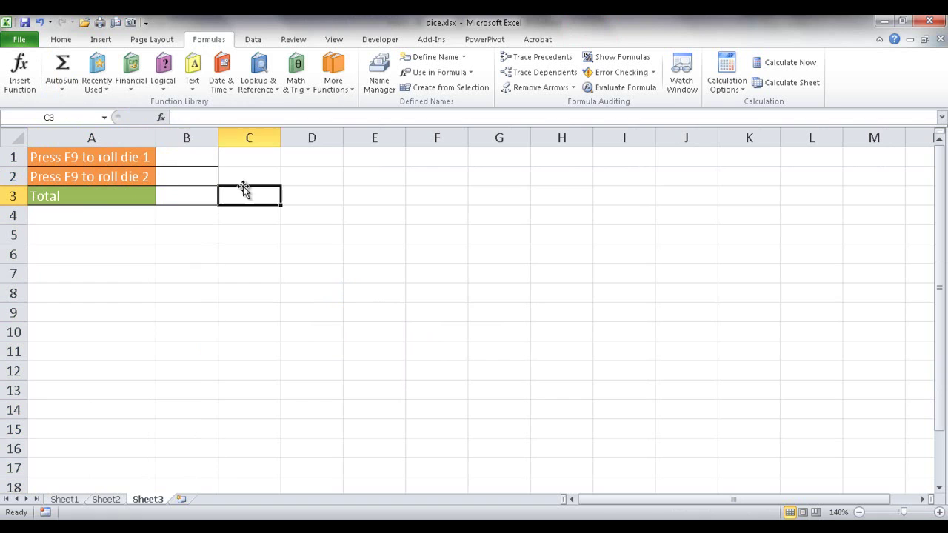
# Step: Enter the formula =RANDBETWEEN(1,6) in cell B1 for the first die
pyautogui.click(194, 159)
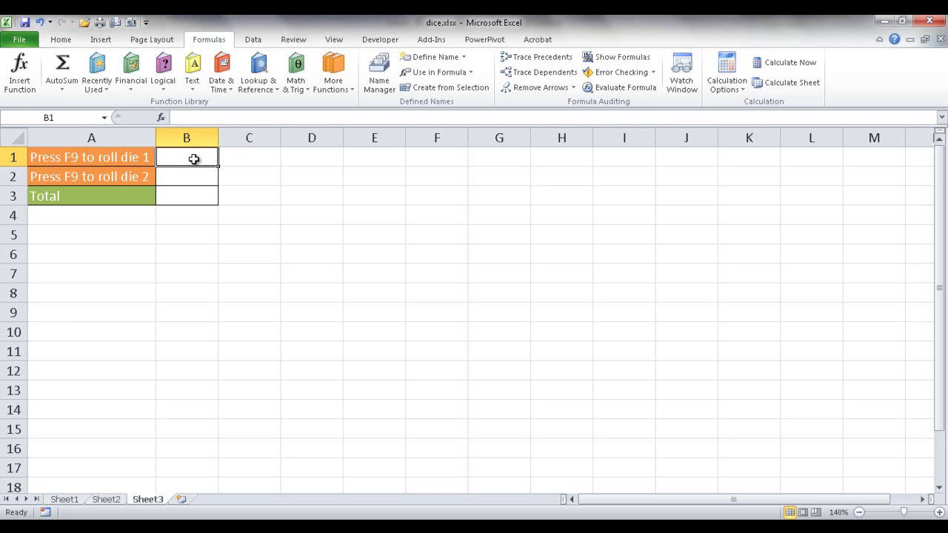
pyautogui.write('=rabn')
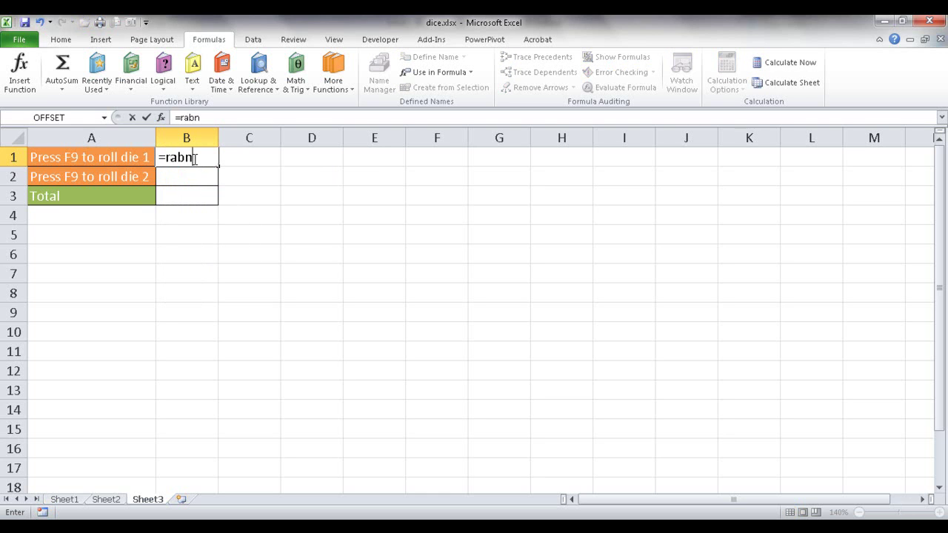
pyautogui.press('BackSpace')
pyautogui.press('BackSpace')
pyautogui.write('nd')
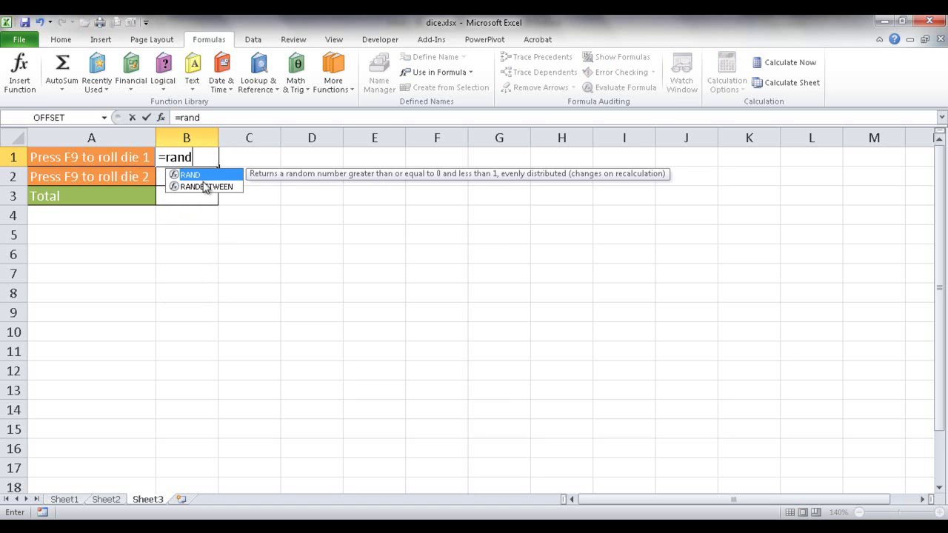
pyautogui.press('Down')
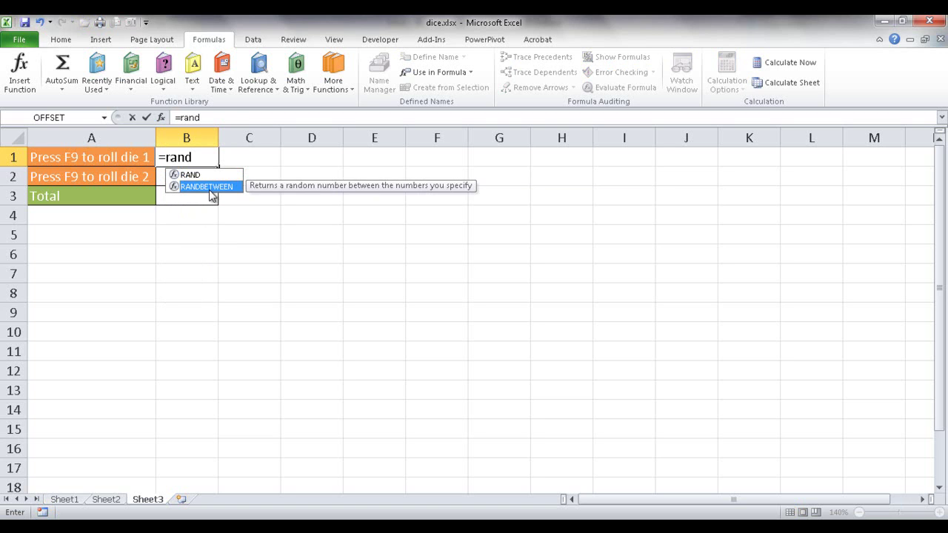
pyautogui.doubleClick(210, 189)
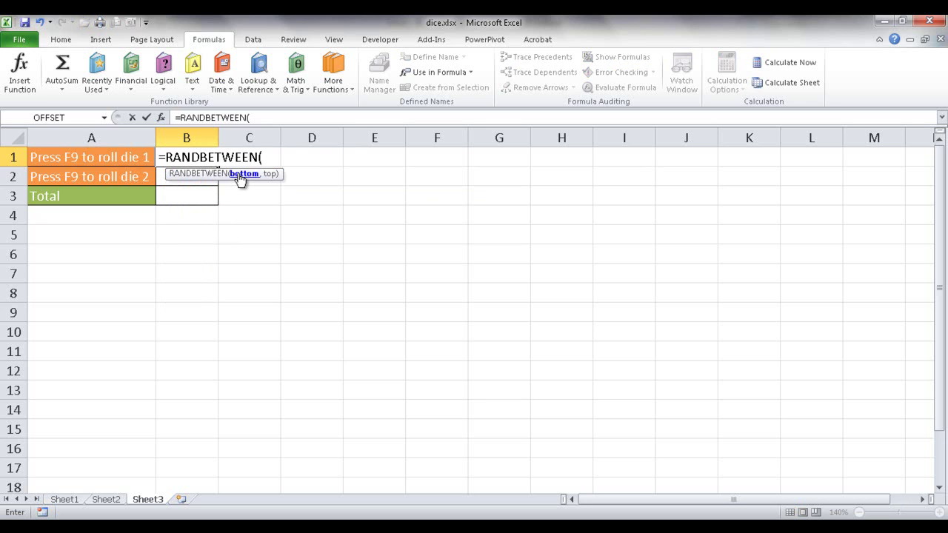
pyautogui.write('1,6')
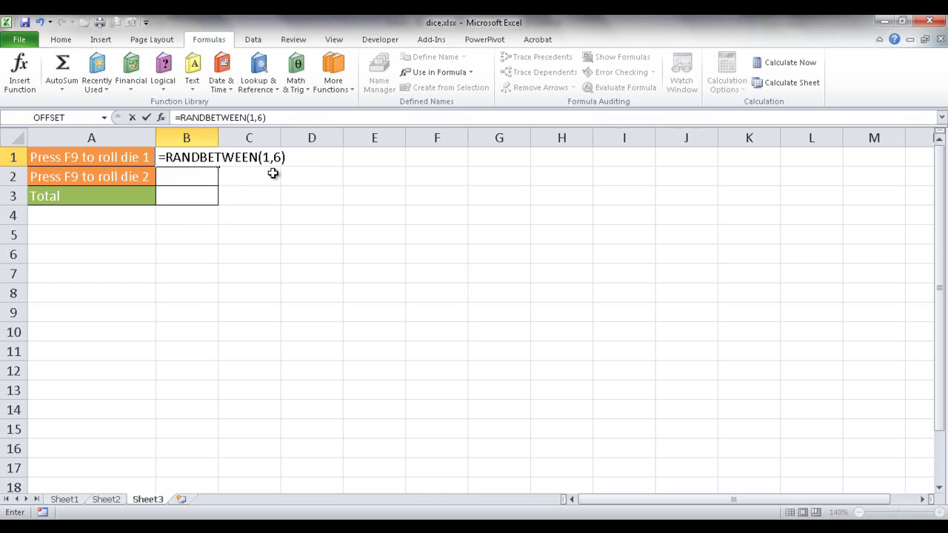
pyautogui.press('Return')
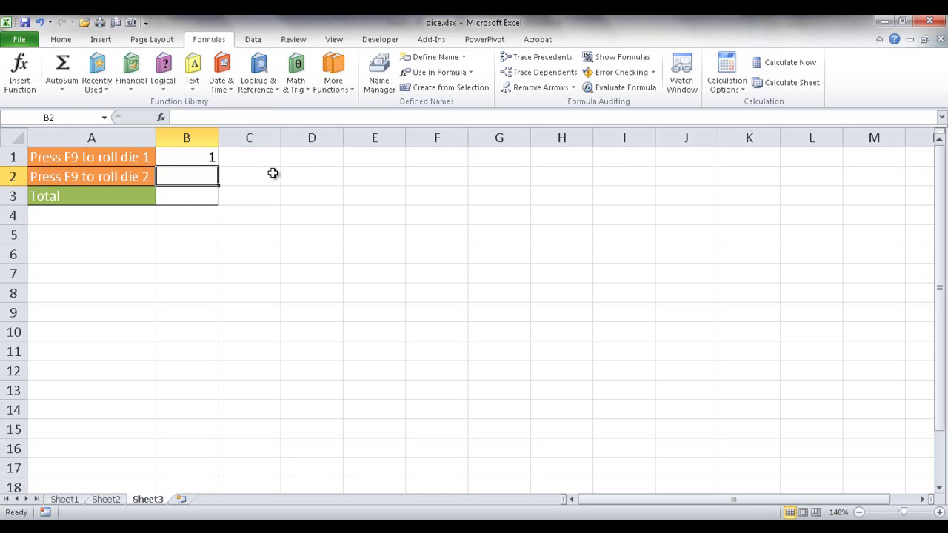
# Step: Recalculate the workbook several times to test the random roll in B1
pyautogui.click(787, 63)
pyautogui.click(787, 63)
pyautogui.click(787, 63)
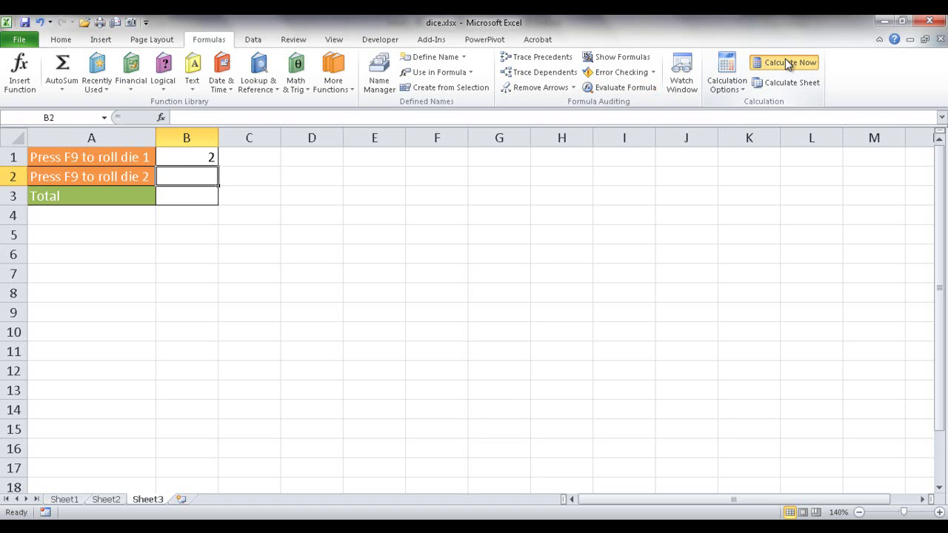
pyautogui.click(788, 63)
# Step: Copy the random roll formula from B1 into B2 for the second die
pyautogui.click(201, 158)
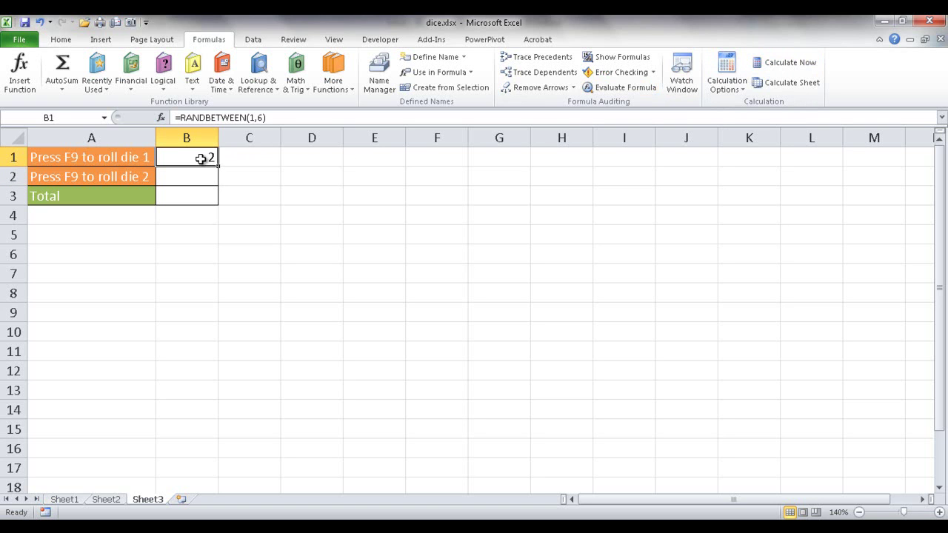
pyautogui.hotkey('ctrl', 'c')
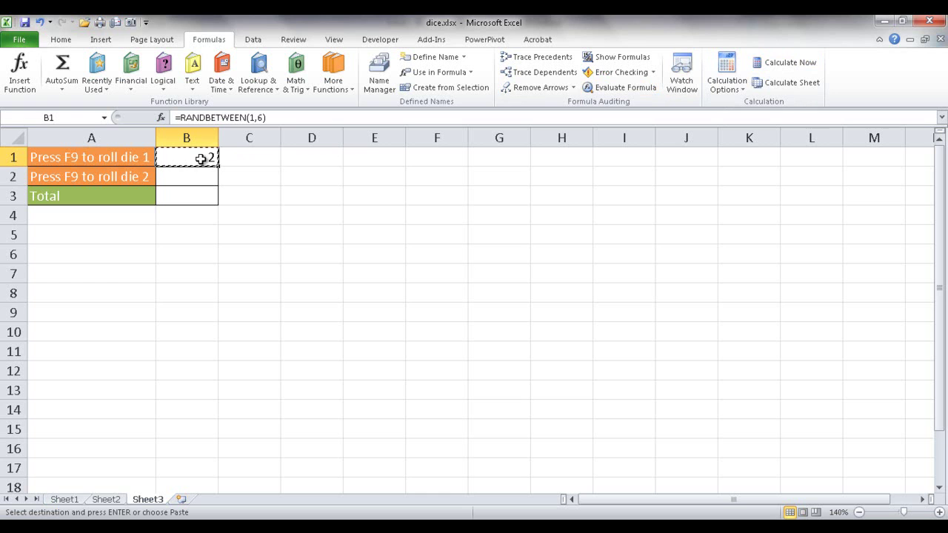
pyautogui.click(193, 177)
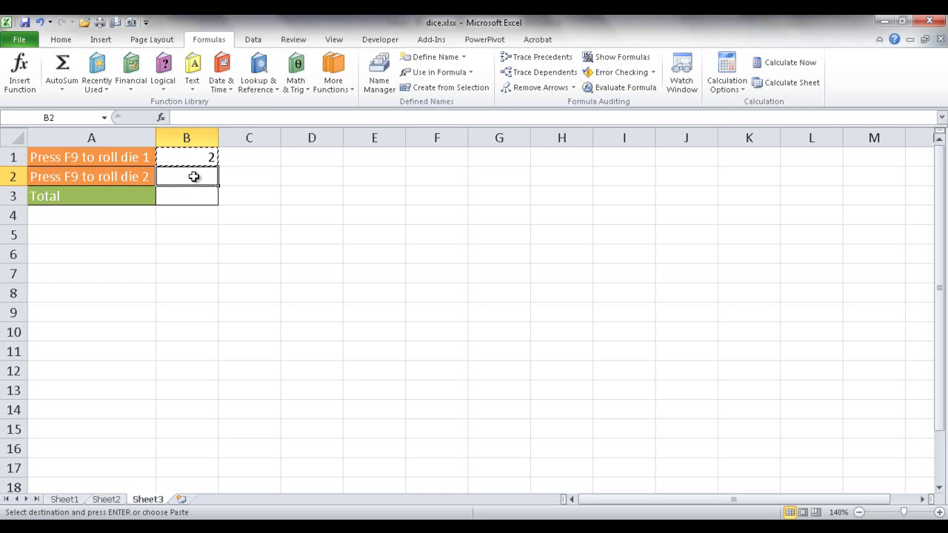
pyautogui.hotkey('ctrl', 'v')
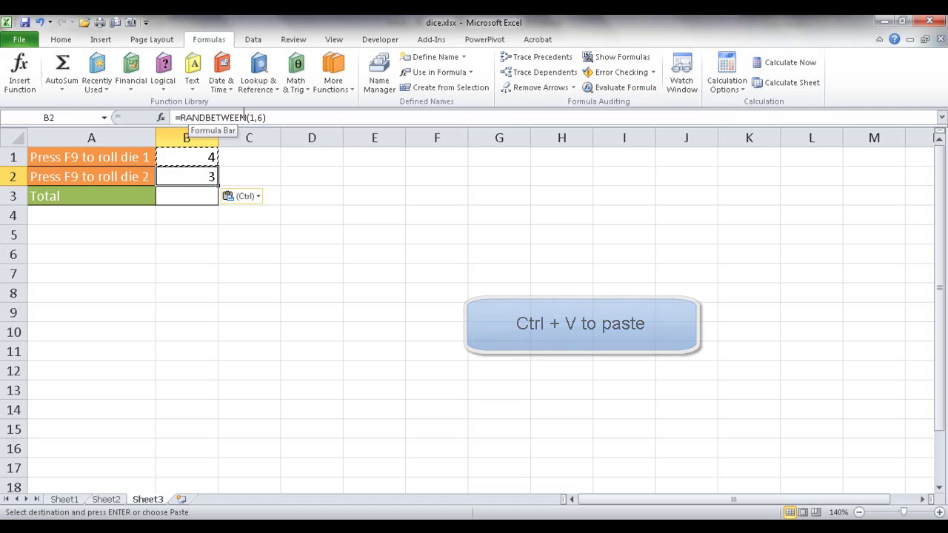
# Step: Total the two dice in B3 with =SUM(B1:B2) and check the formula
pyautogui.click(187, 197)
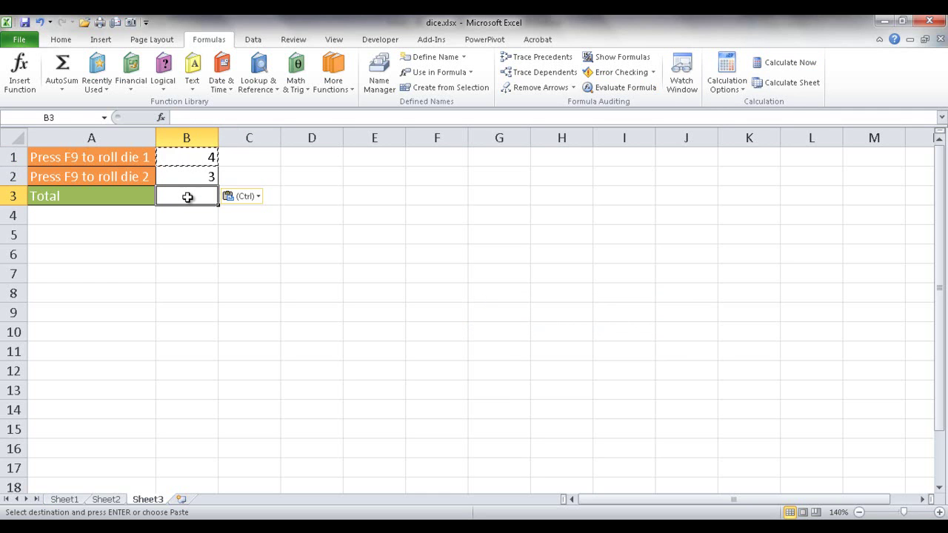
pyautogui.hotkey('alt', '=')
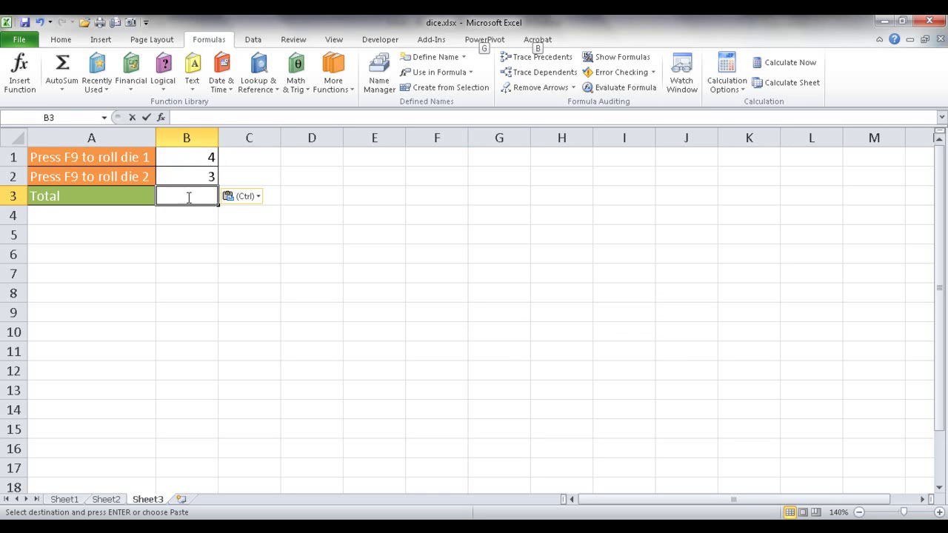
pyautogui.press('Return')
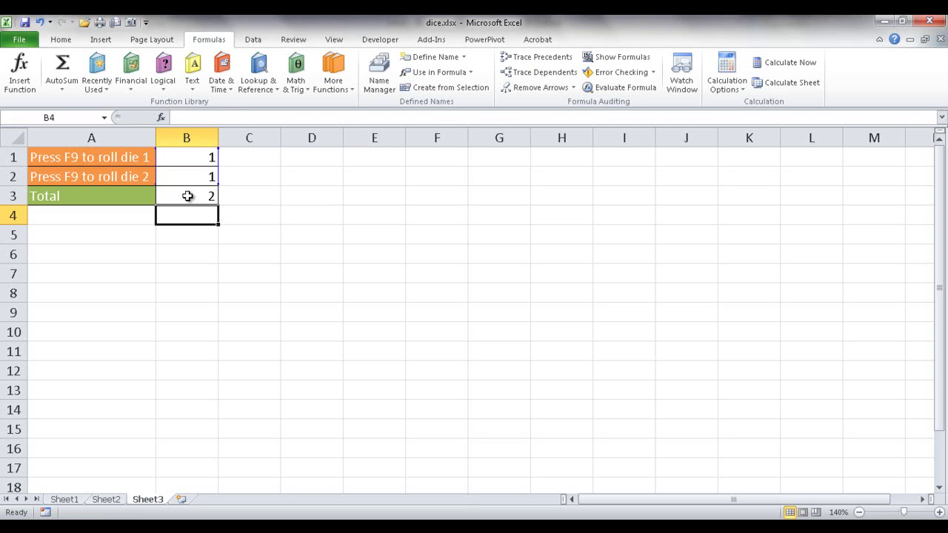
pyautogui.click(187, 195)
pyautogui.click(185, 237)
pyautogui.click(191, 192)
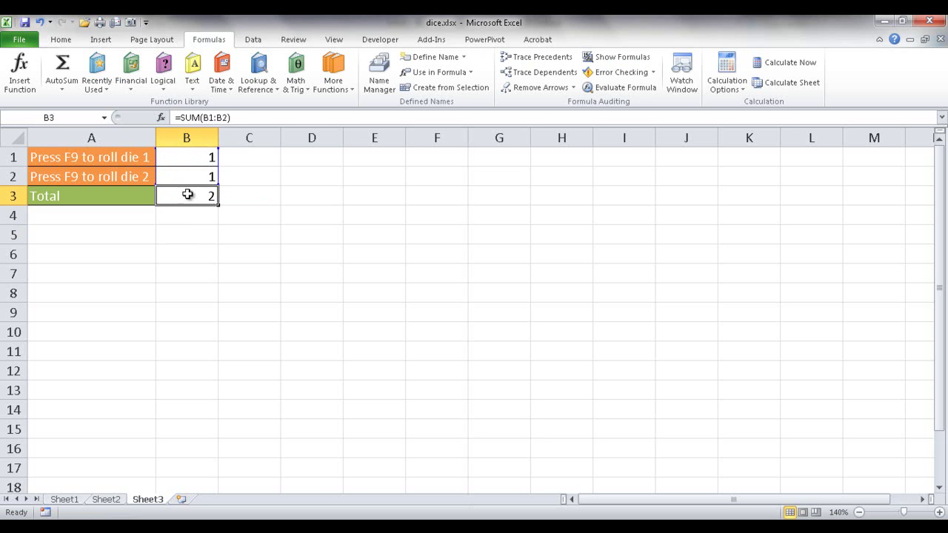
# Step: Recalculate the workbook several times to test both dice rolls and their total on Sheet3
pyautogui.click(791, 66)
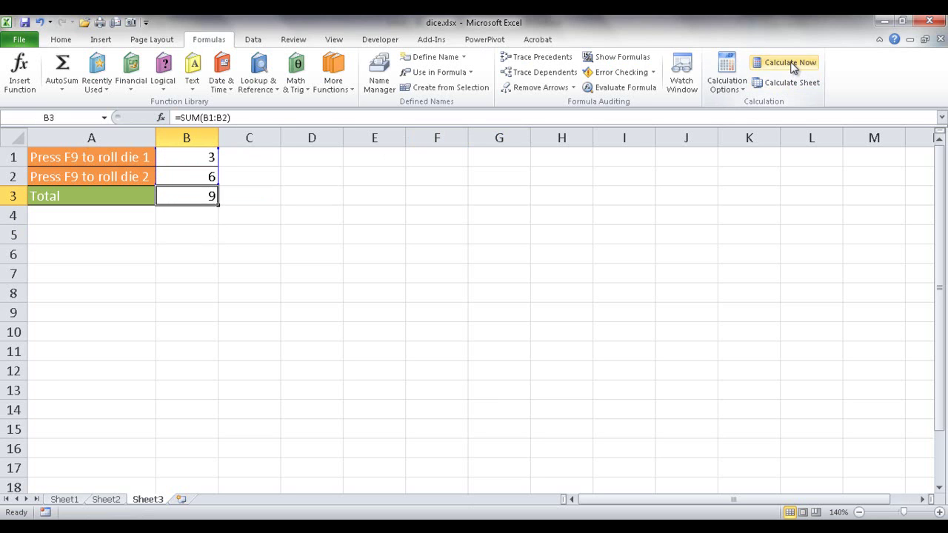
pyautogui.click(791, 65)
pyautogui.click(792, 65)
pyautogui.click(792, 65)
pyautogui.click(791, 65)
pyautogui.click(792, 65)
pyautogui.click(792, 65)
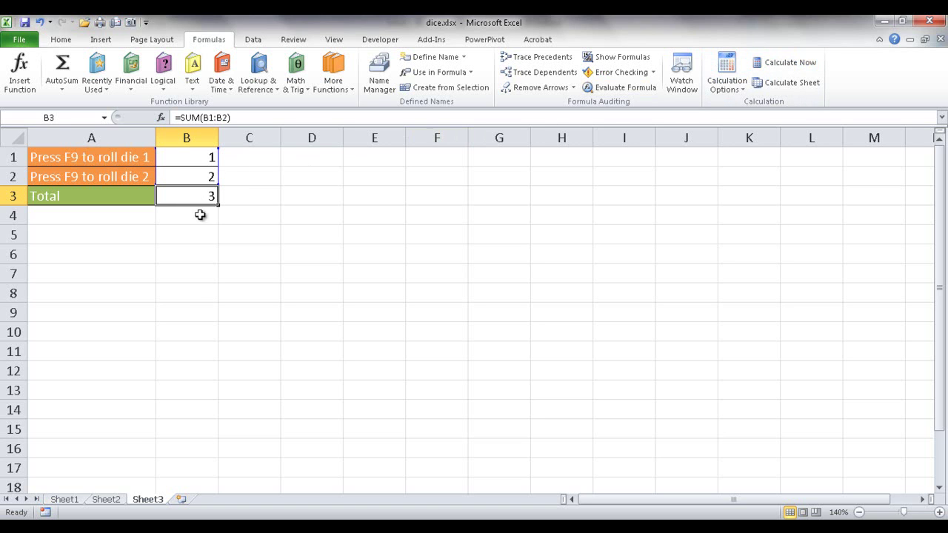
# Step: Look at the finished dice pictures on Sheet1, then return to Sheet3
pyautogui.click(74, 500)
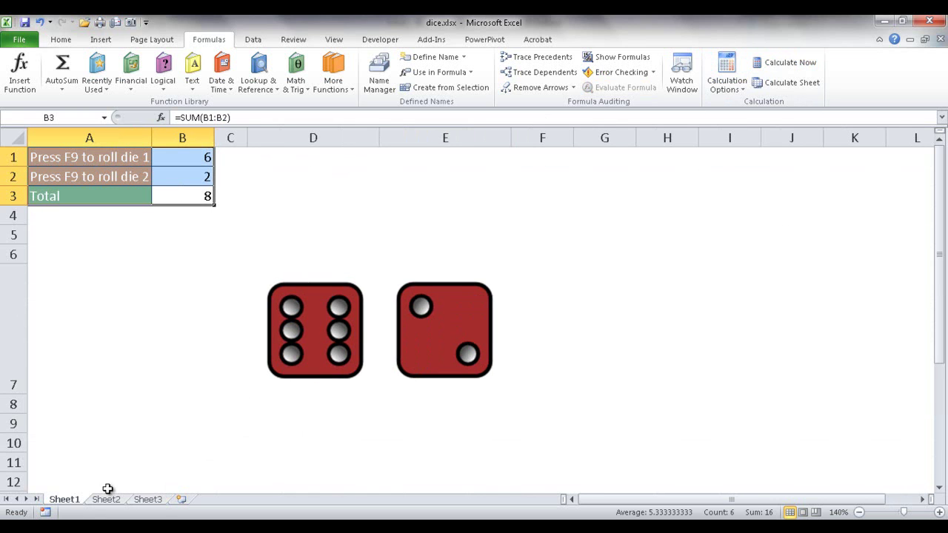
pyautogui.click(148, 500)
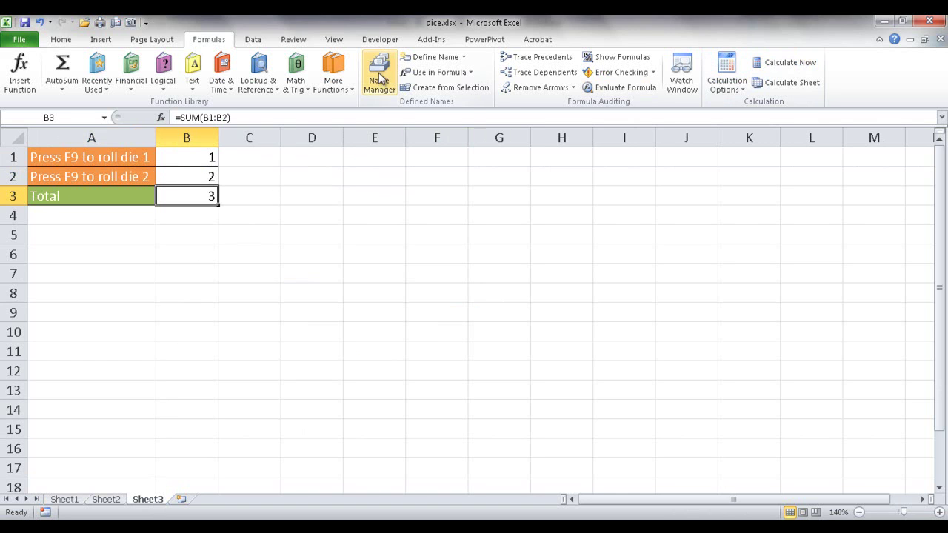
pyautogui.click(193, 274)
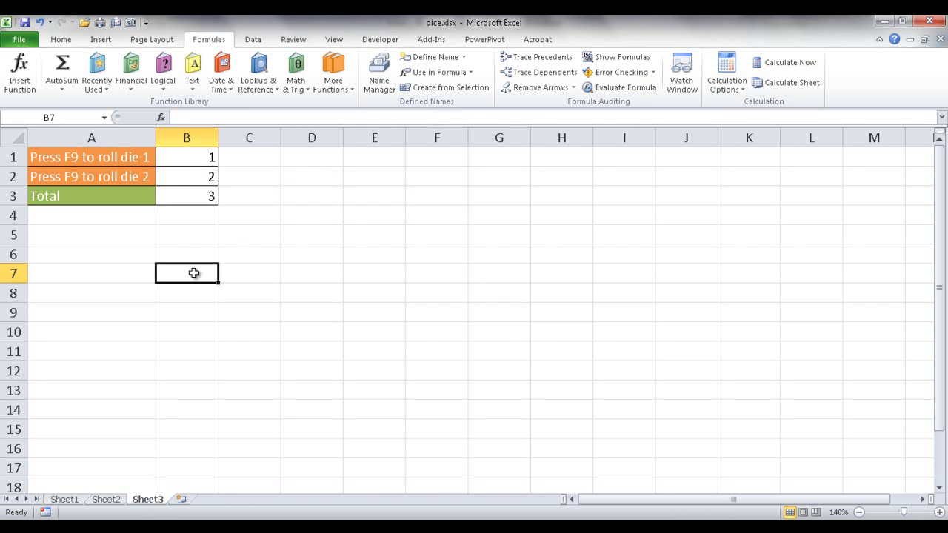
pyautogui.write('=')
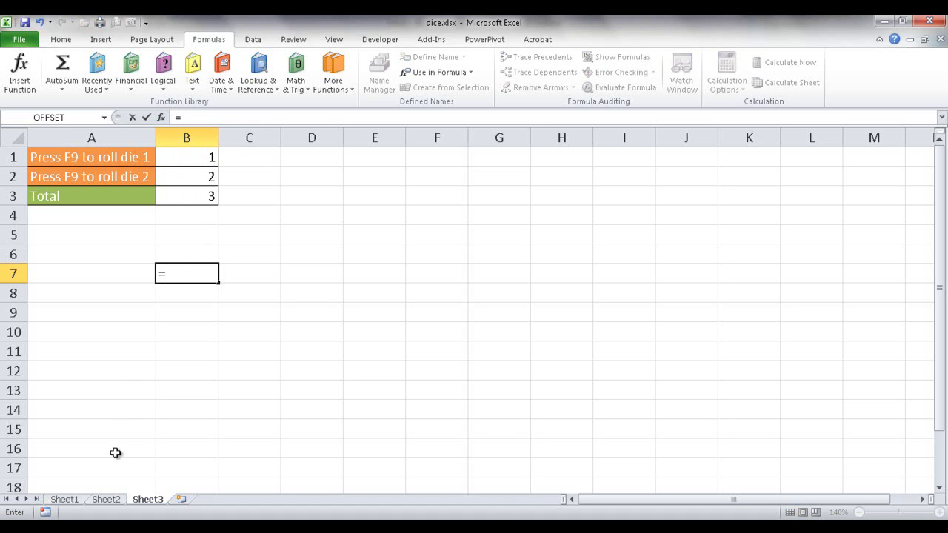
pyautogui.click(107, 500)
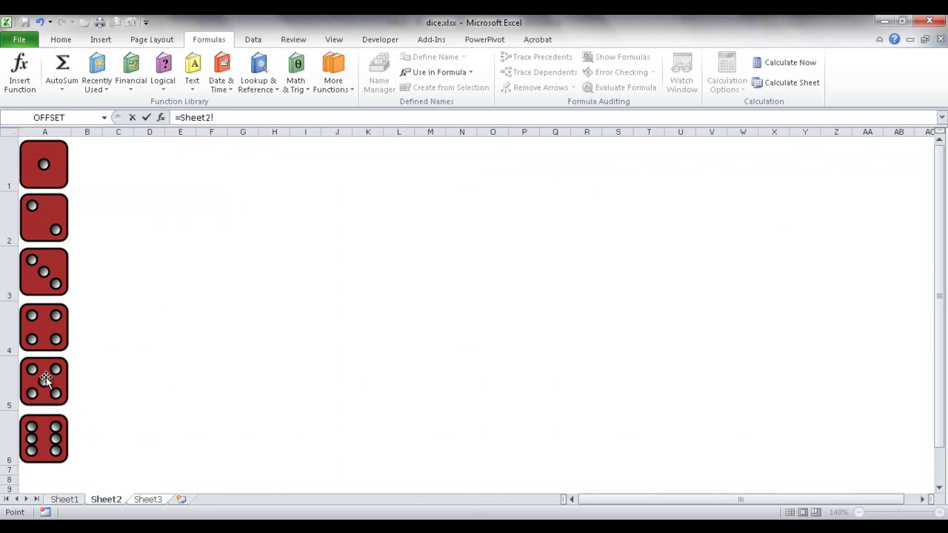
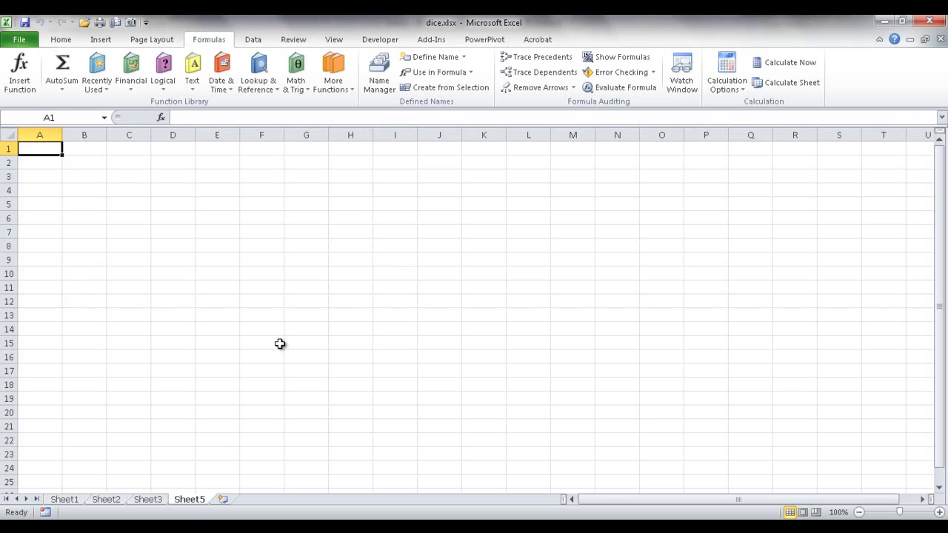
# Step: Paste the one-dot die picture onto Sheet5 and place it in cell A1, enlarging column A and row 1 to hold it
pyautogui.hotkey('ctrl', 'v')
pyautogui.moveTo(54, 194); pyautogui.dragTo(447, 300)
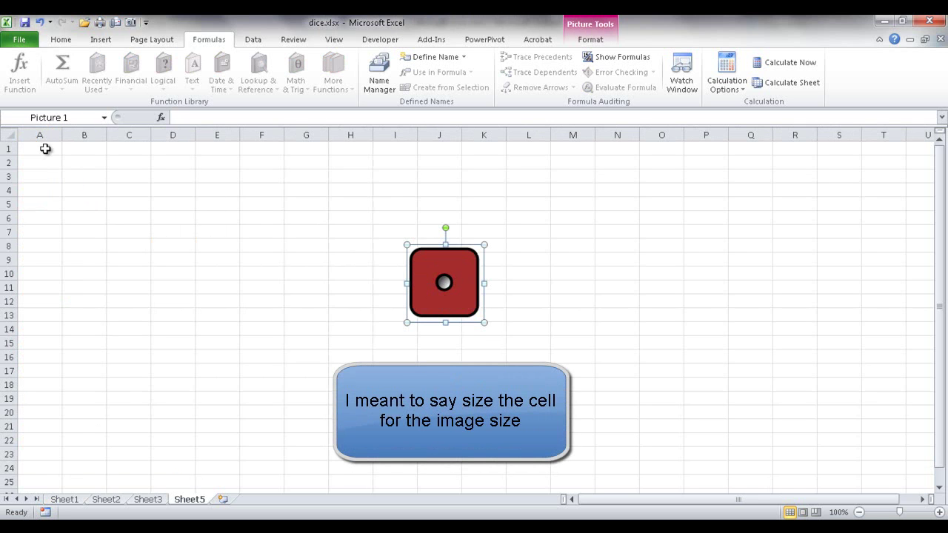
pyautogui.moveTo(63, 134); pyautogui.dragTo(137, 134)
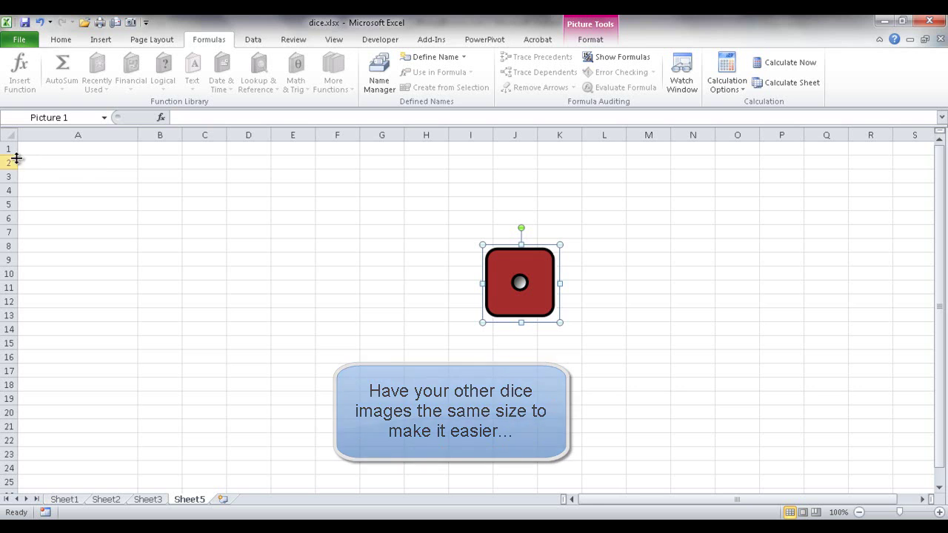
pyautogui.moveTo(10, 156); pyautogui.dragTo(11, 245)
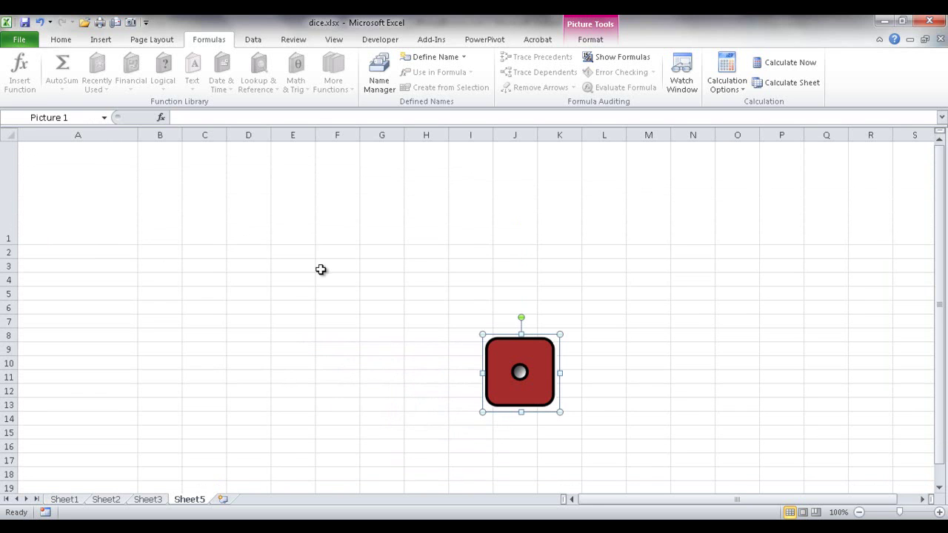
pyautogui.moveTo(519, 372); pyautogui.dragTo(59, 183)
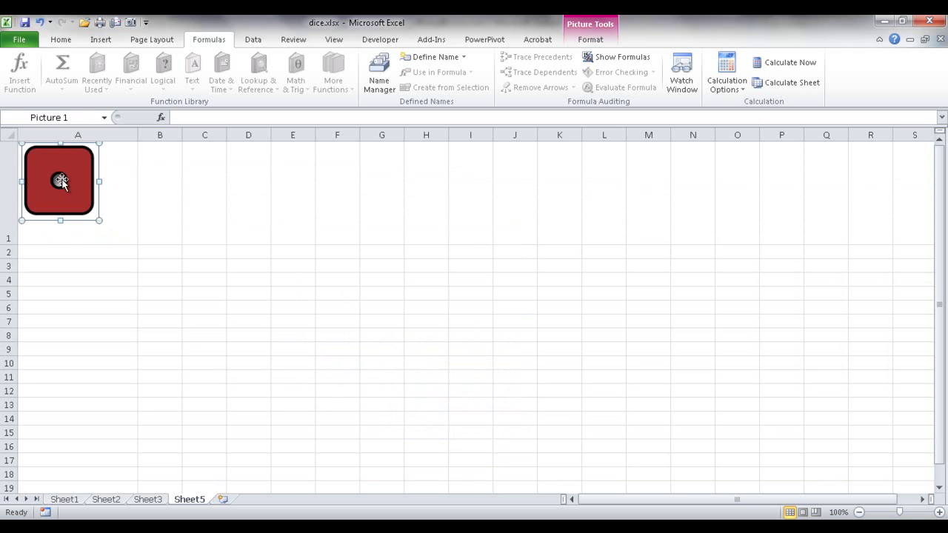
# Step: Narrow column A and shorten row 1 to a height of about 84 so the cell fits closely around the die picture
pyautogui.moveTo(138, 135); pyautogui.dragTo(108, 135)
pyautogui.click(133, 180)
pyautogui.moveTo(11, 244); pyautogui.dragTo(11, 217)
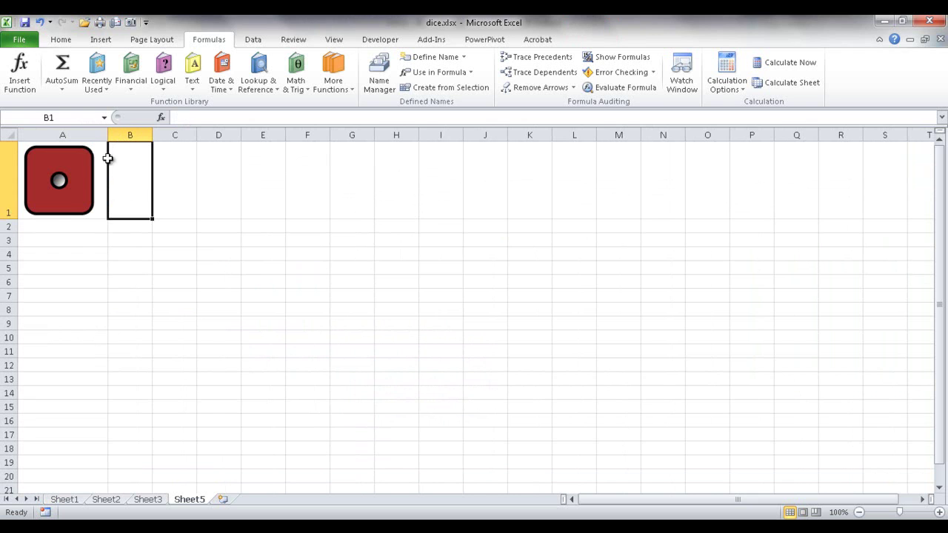
# Step: Copy the two-dot die picture from Sheet2 and paste it onto an empty area of Sheet5
pyautogui.click(106, 500)
pyautogui.click(49, 205)
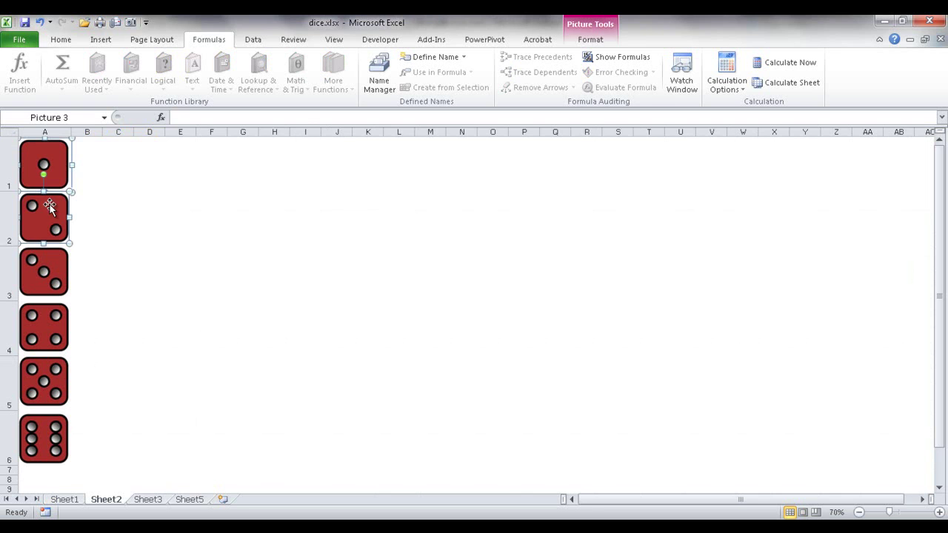
pyautogui.click(191, 499)
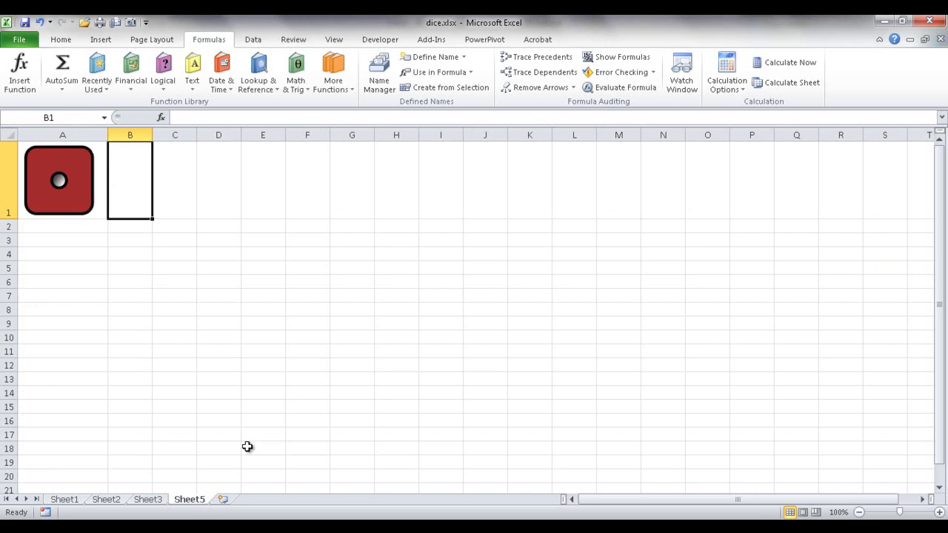
pyautogui.click(361, 398)
pyautogui.hotkey('ctrl', 'v')
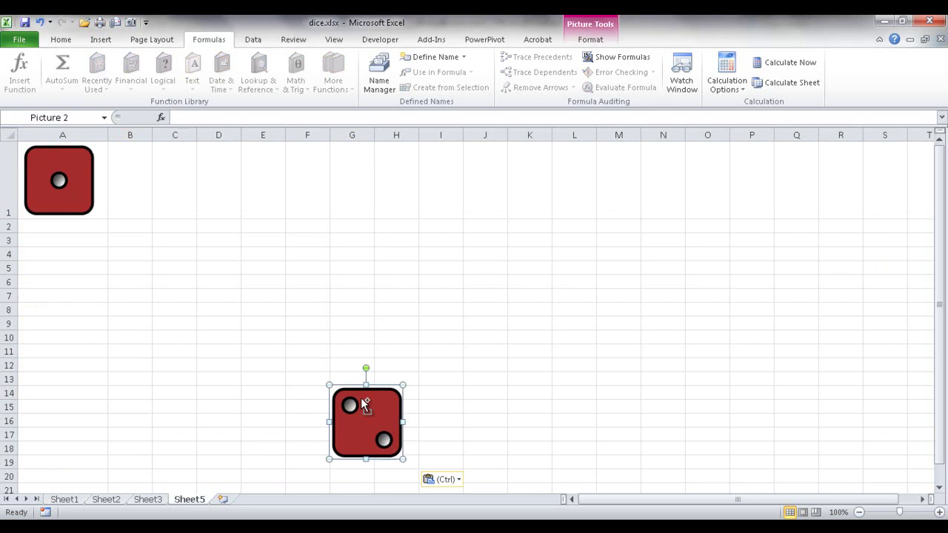
# Step: Check the exact row height of row 1 on Sheet5 without changing it
pyautogui.click(12, 192)
pyautogui.rightClick(11, 192)
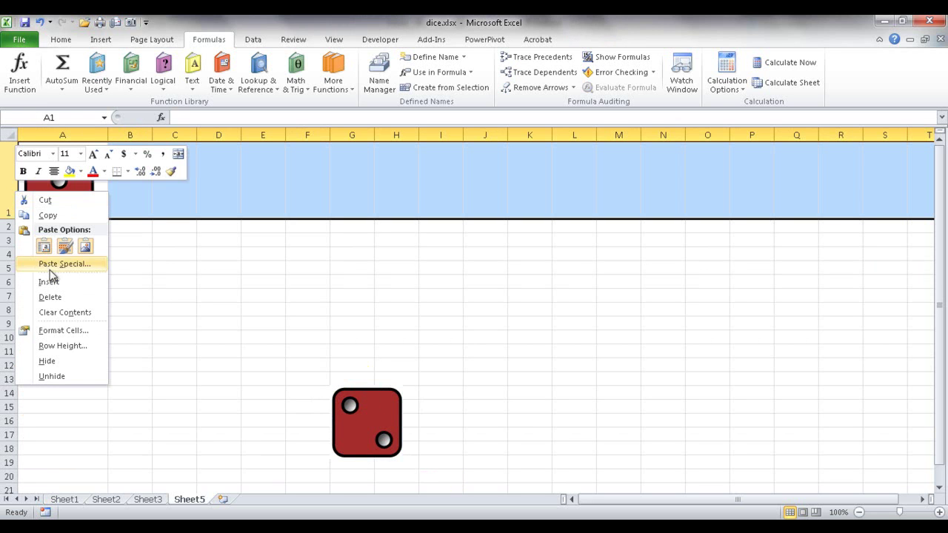
pyautogui.click(76, 346)
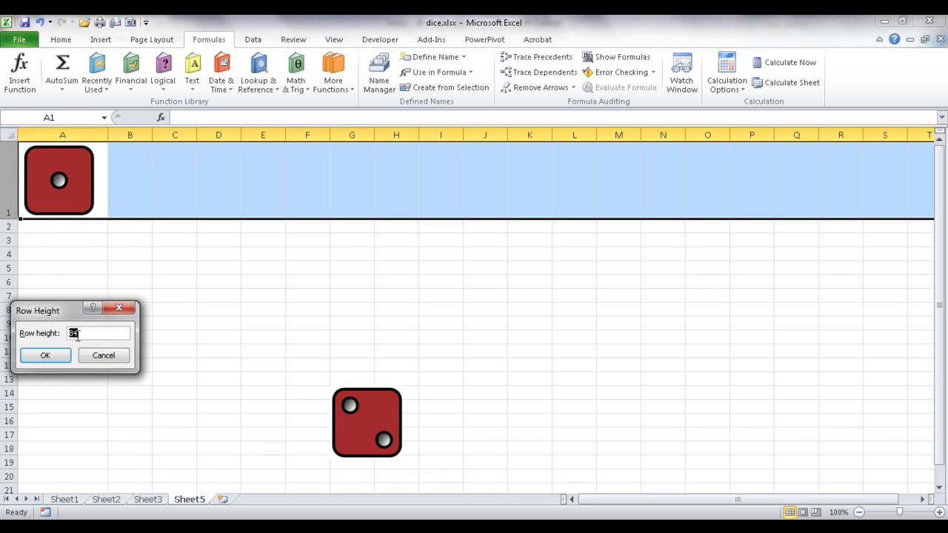
pyautogui.click(104, 357)
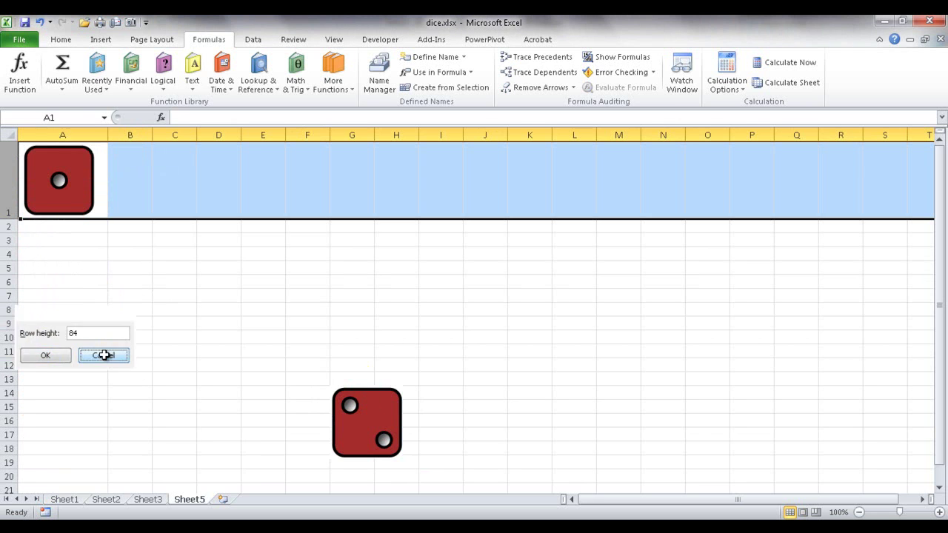
# Step: Set the height of rows 2 through 6 on Sheet5 to 84
pyautogui.moveTo(7, 224); pyautogui.dragTo(6, 279)
pyautogui.rightClick(9, 280)
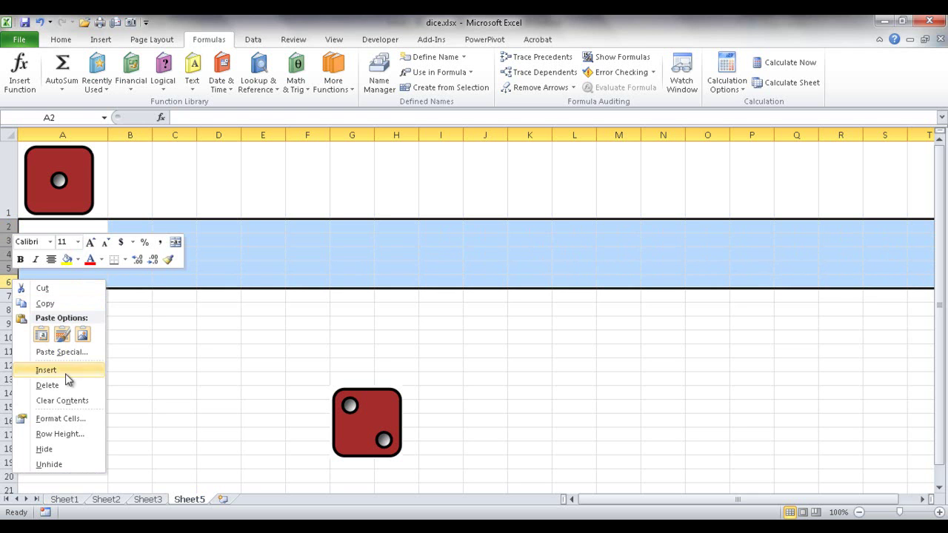
pyautogui.click(83, 433)
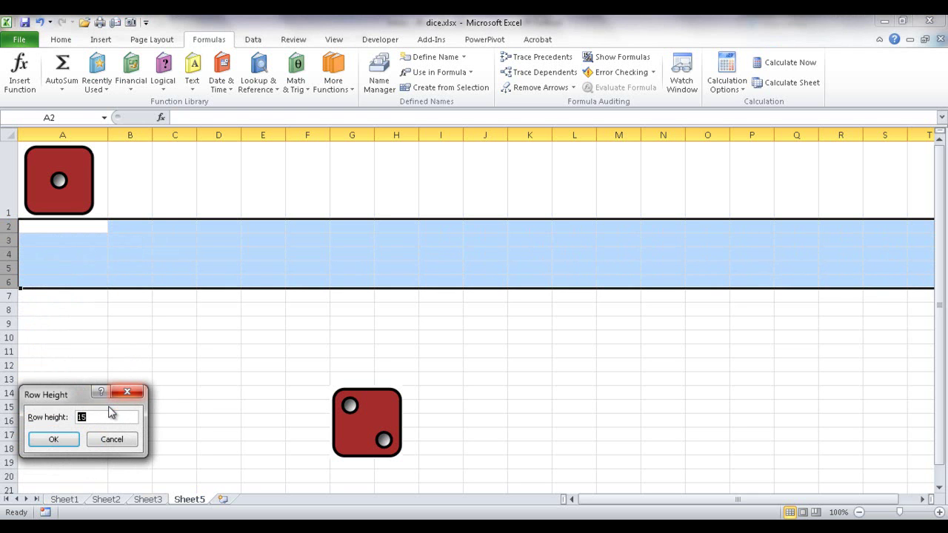
pyautogui.press('Return')
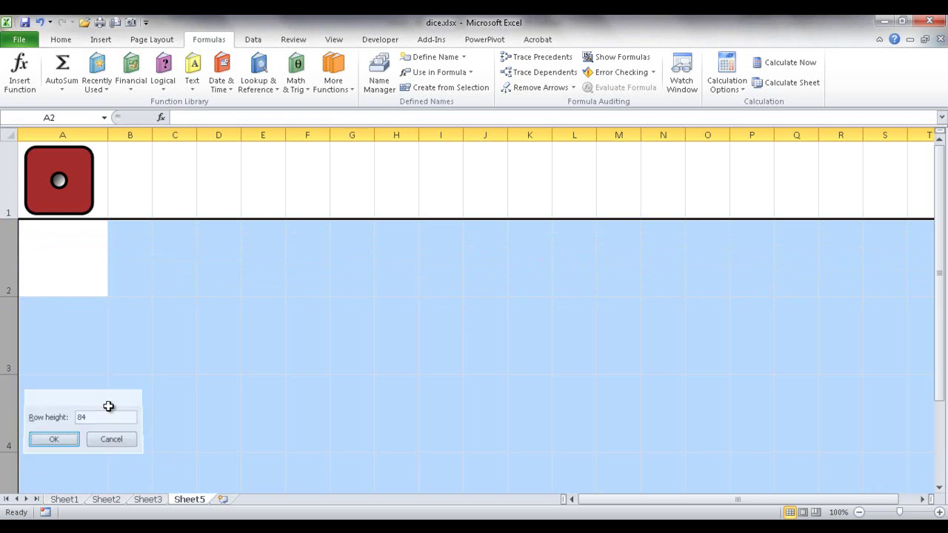
pyautogui.click(68, 272)
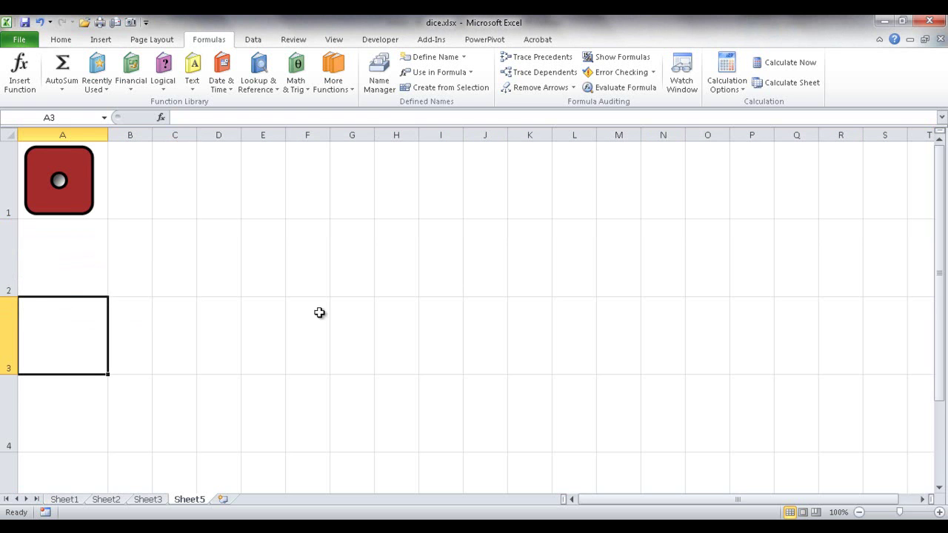
# Step: Move the two-dot die picture into cell A2, directly below the one-dot picture, and deselect it
pyautogui.moveTo(941, 275); pyautogui.dragTo(941, 399)
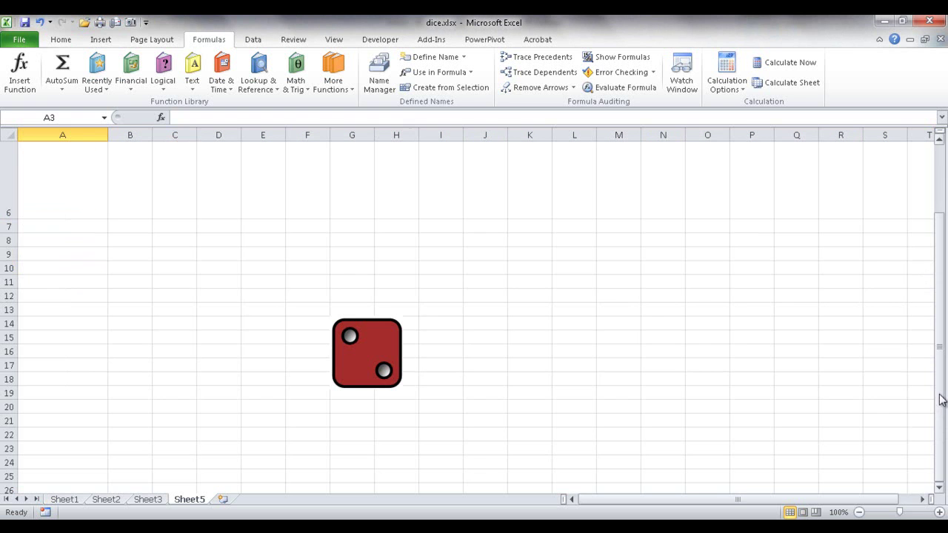
pyautogui.click(358, 355)
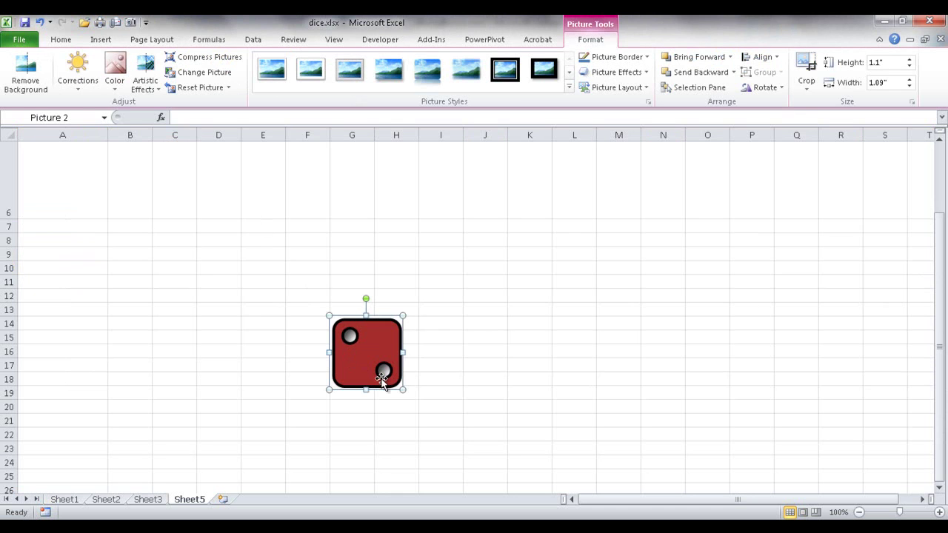
pyautogui.moveTo(377, 373); pyautogui.dragTo(234, 171)
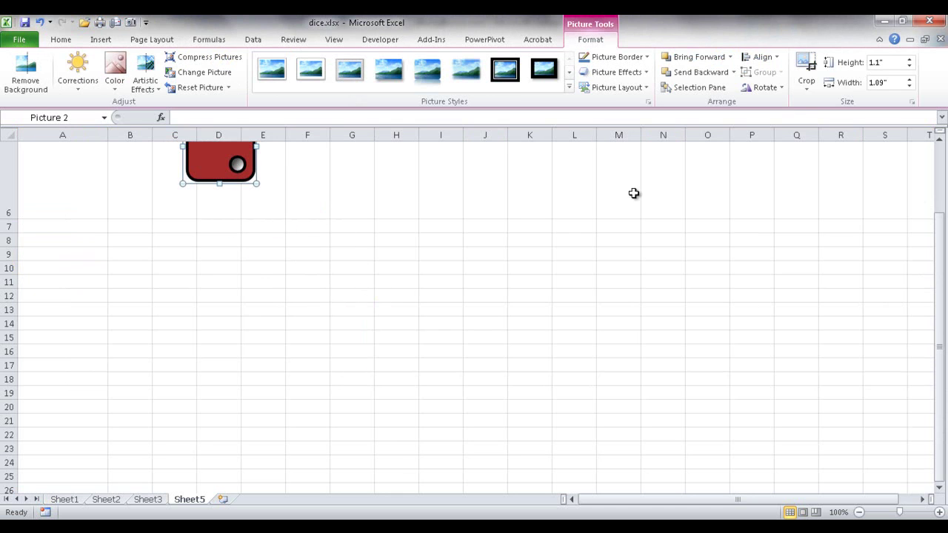
pyautogui.moveTo(941, 250); pyautogui.dragTo(943, 102)
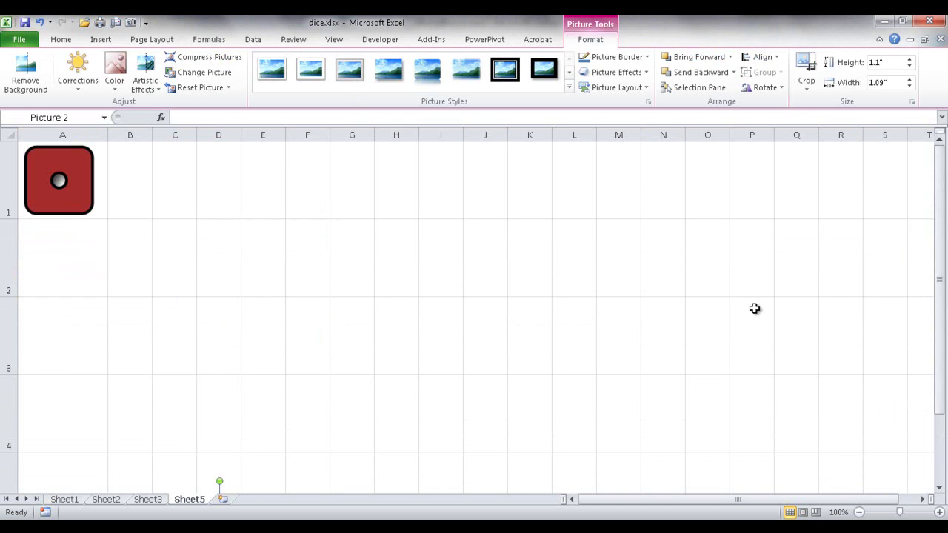
pyautogui.moveTo(943, 322); pyautogui.dragTo(942, 330)
pyautogui.moveTo(228, 445); pyautogui.dragTo(66, 243)
pyautogui.click(199, 279)
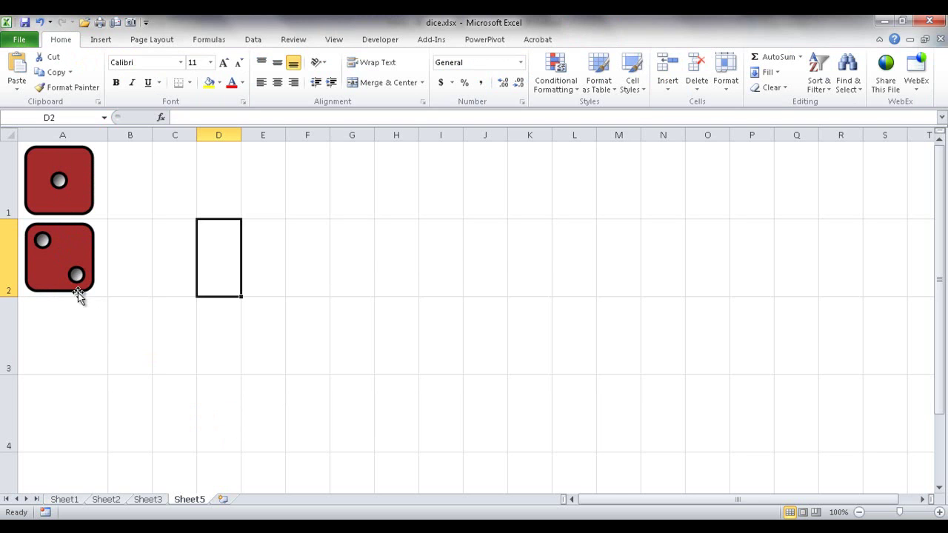
# Step: Compare Sheet5 with the dice layout on Sheet2 and turn off the gridlines on Sheet5
pyautogui.click(106, 500)
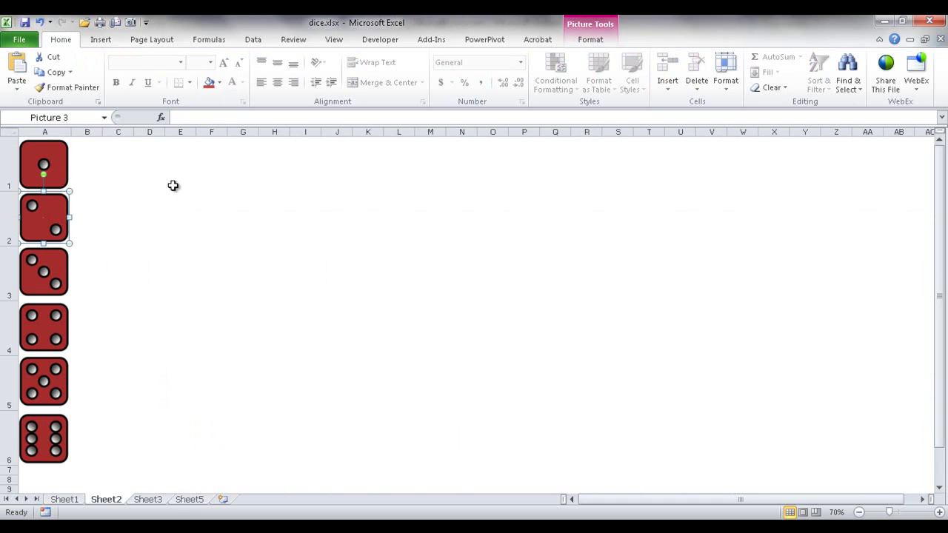
pyautogui.click(196, 502)
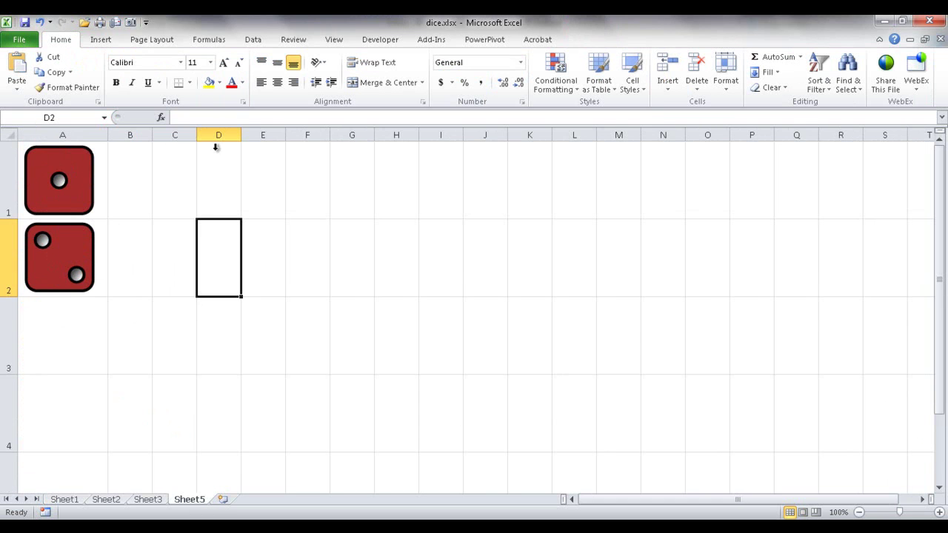
pyautogui.click(333, 40)
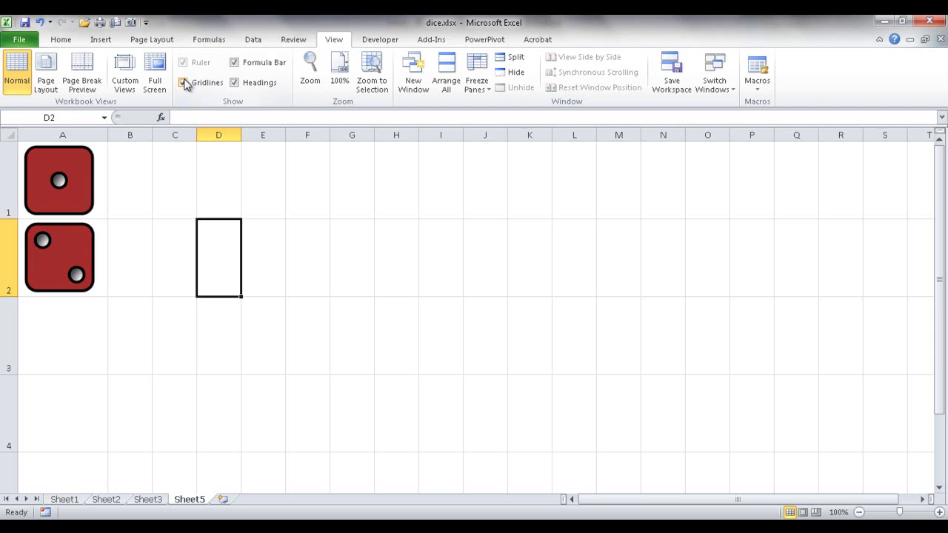
pyautogui.click(183, 83)
pyautogui.click(311, 221)
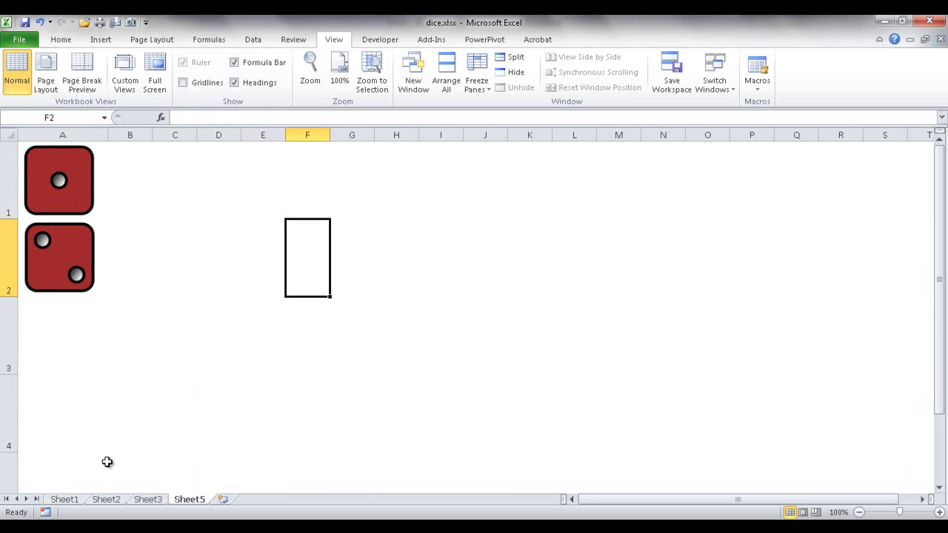
# Step: Review the six die pictures on Sheet2 against the roll cells on Sheet3
pyautogui.click(109, 500)
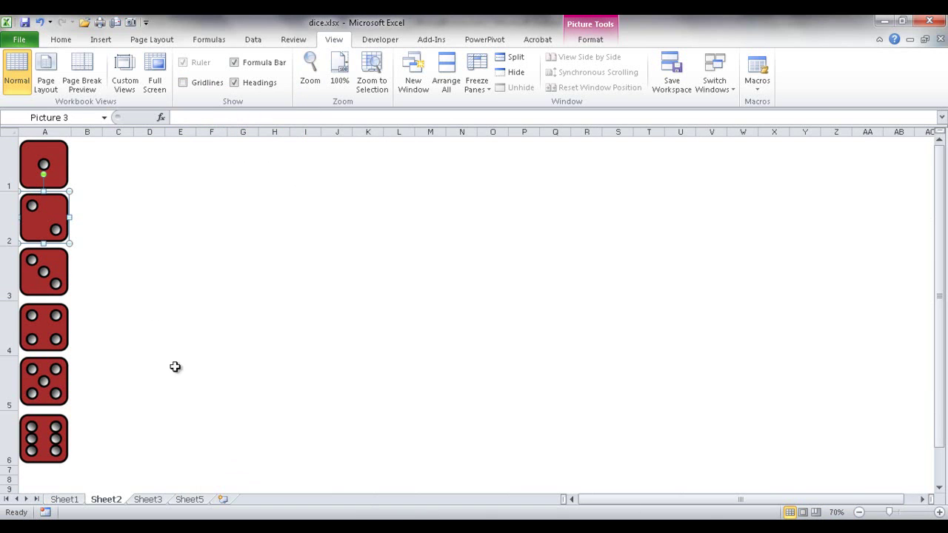
pyautogui.click(147, 500)
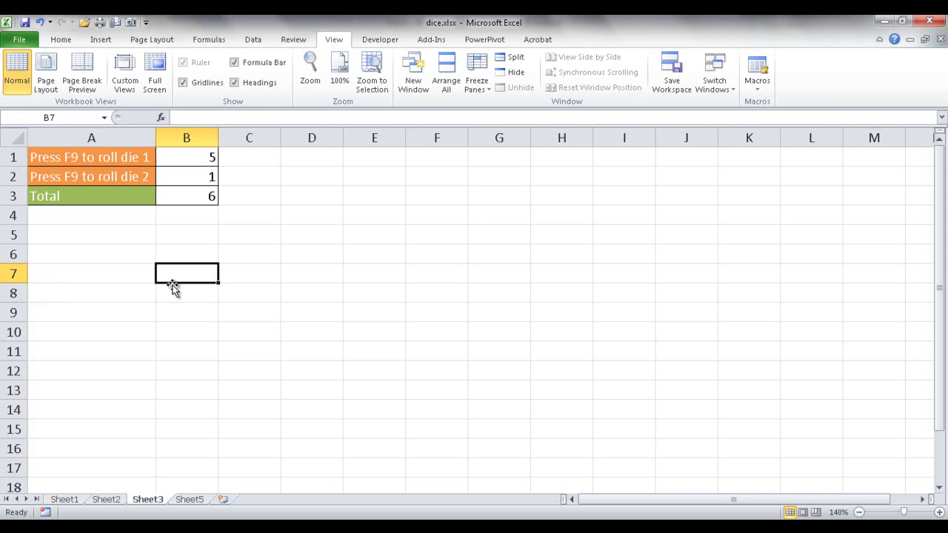
pyautogui.hotkey('ctrl', 'pageup')
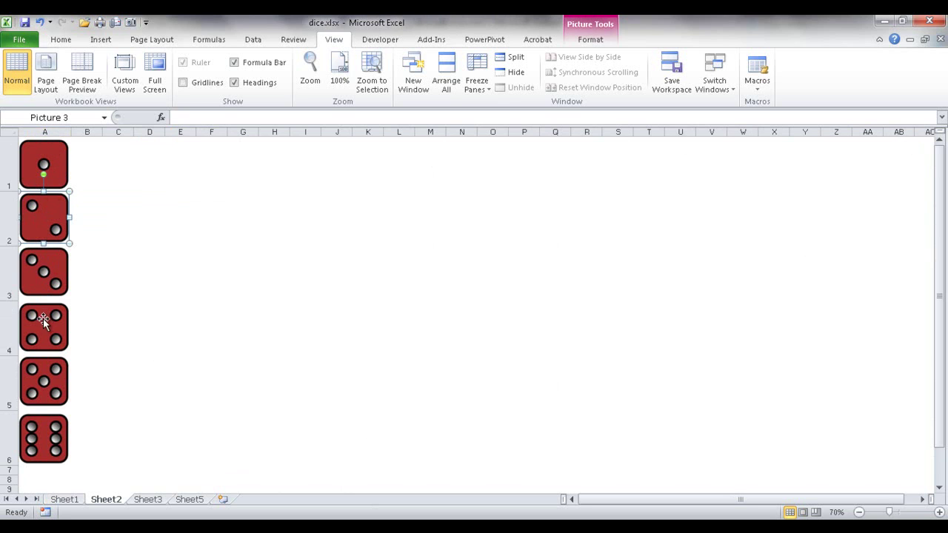
# Step: Enter a formula in cell B7 of Sheet3 that refers to Sheet2!$A$1, the cell holding the one-dot die picture
pyautogui.click(151, 499)
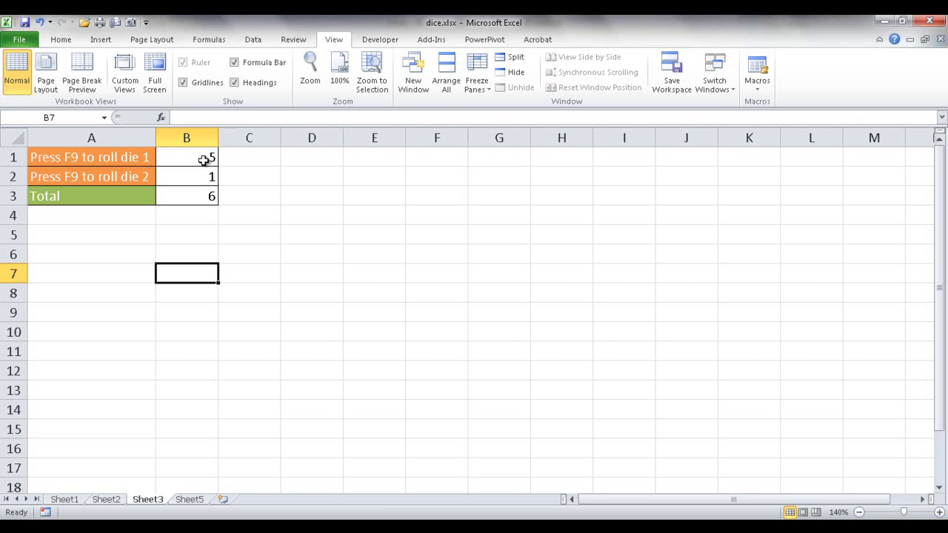
pyautogui.click(203, 117)
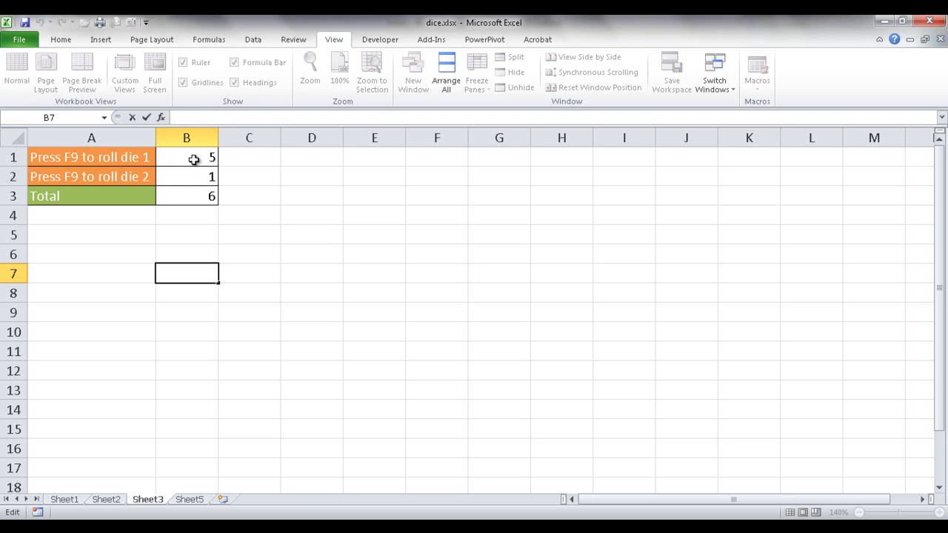
pyautogui.click(106, 499)
pyautogui.write('=')
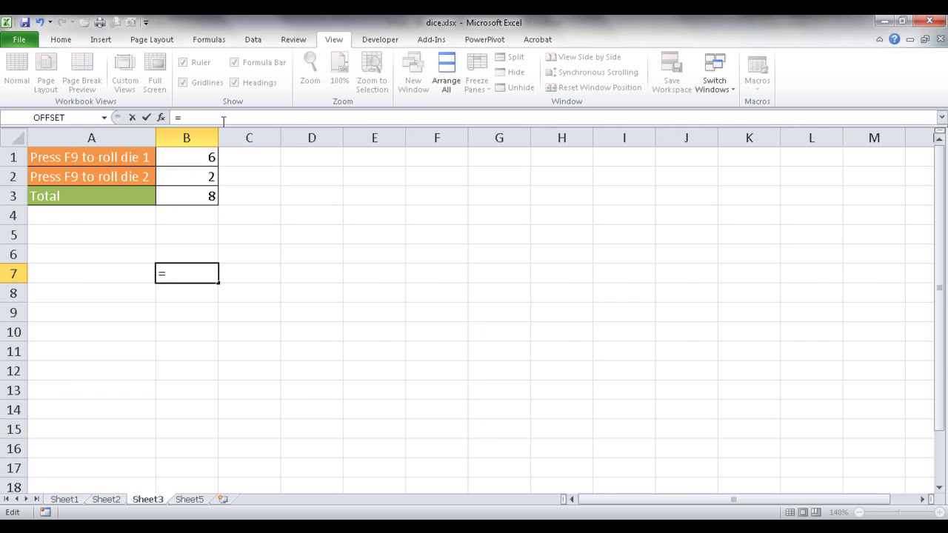
pyautogui.click(113, 501)
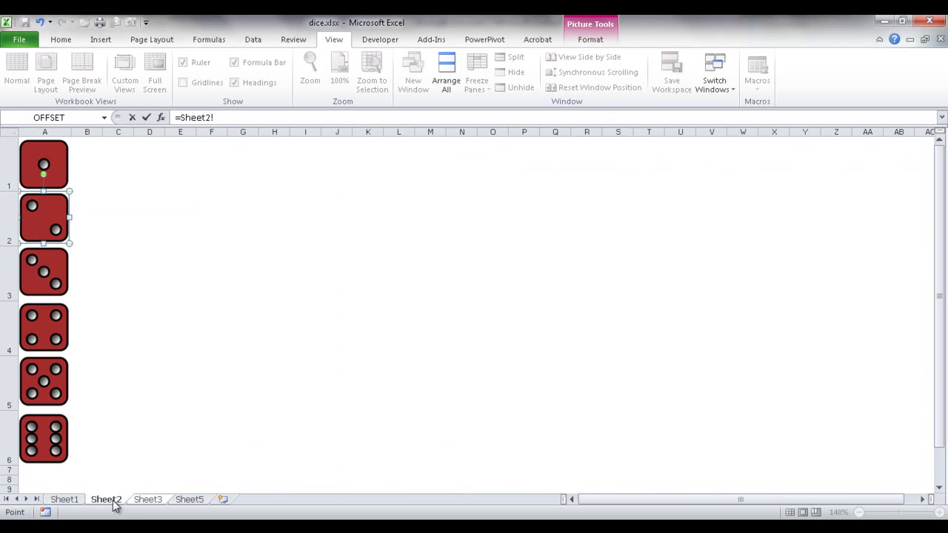
pyautogui.click(69, 140)
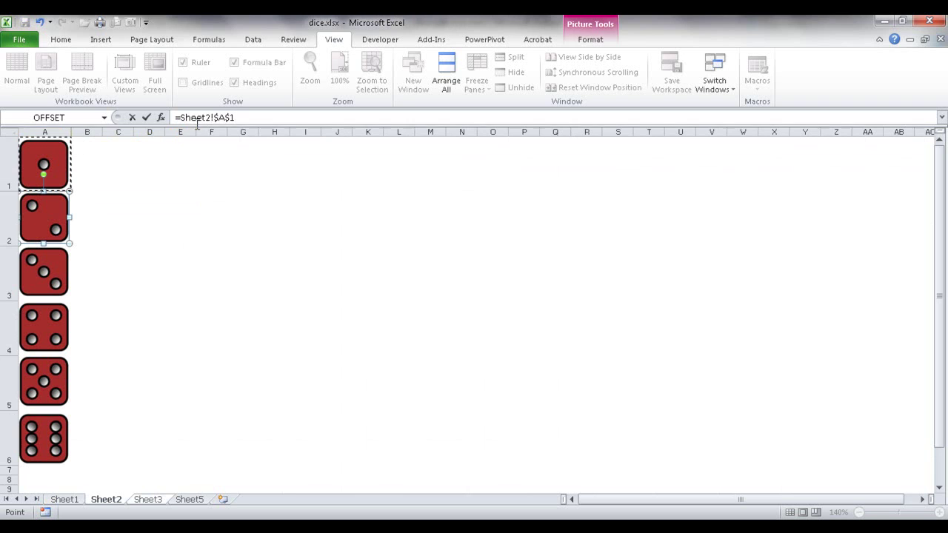
pyautogui.press('Return')
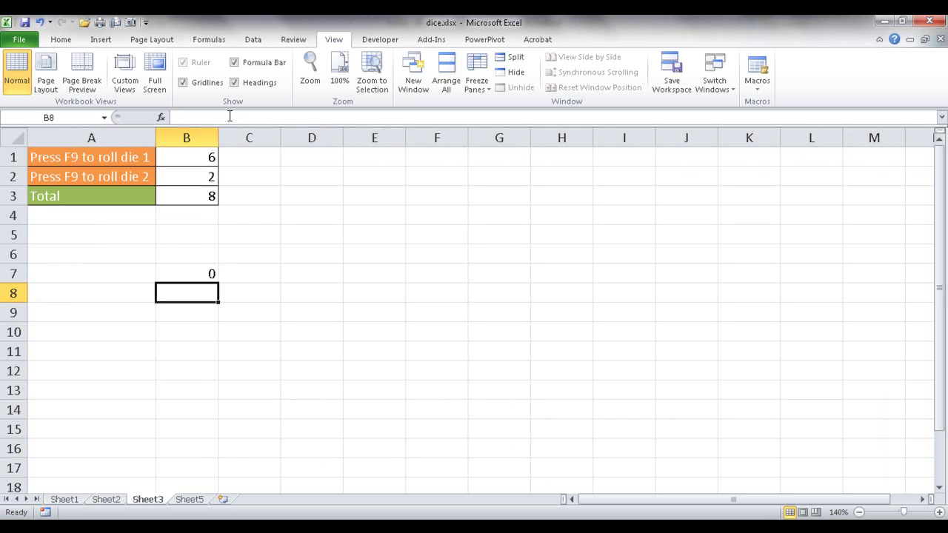
# Step: Change the formula in B7 to ="Sheet2!$A$"&B1 so the row number comes from the first die roll
pyautogui.click(193, 273)
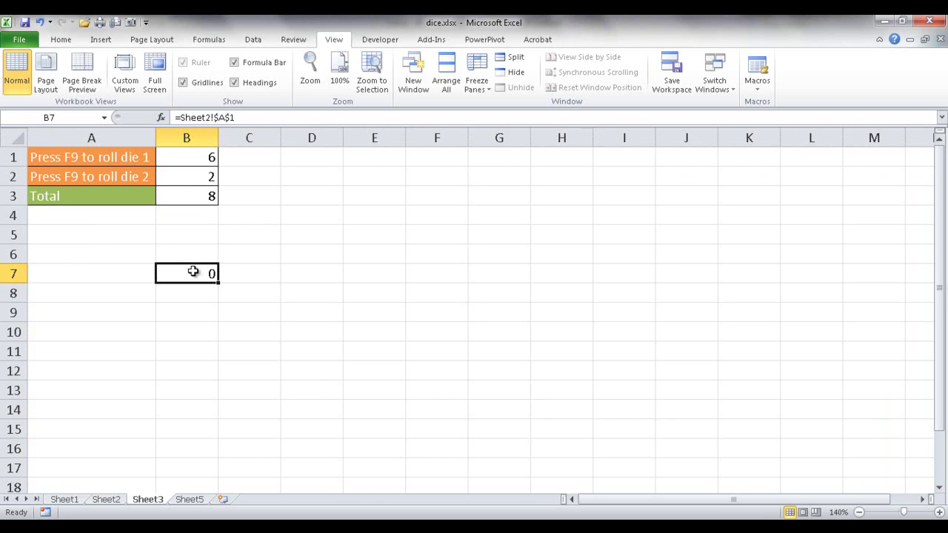
pyautogui.click(234, 117)
pyautogui.press('BackSpace')
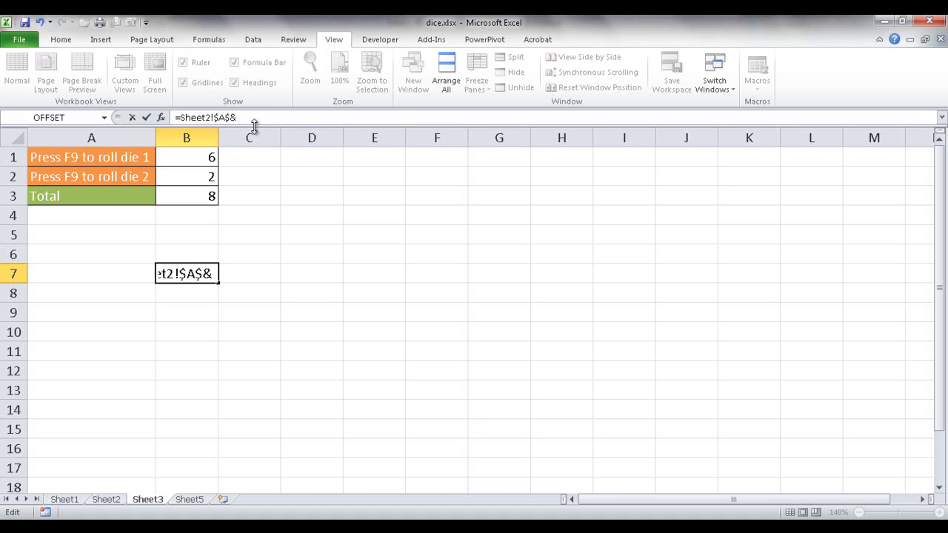
pyautogui.write('b1')
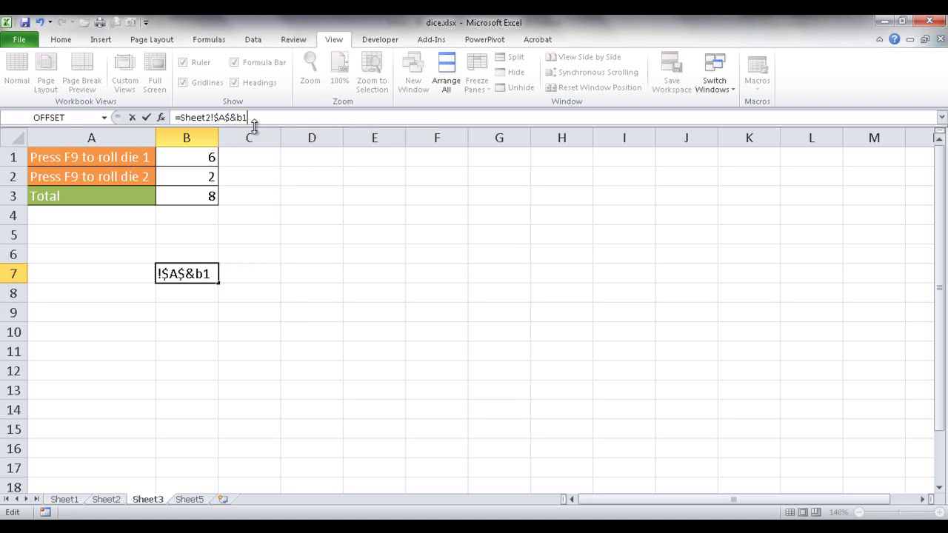
pyautogui.click(180, 117)
pyautogui.write('"')
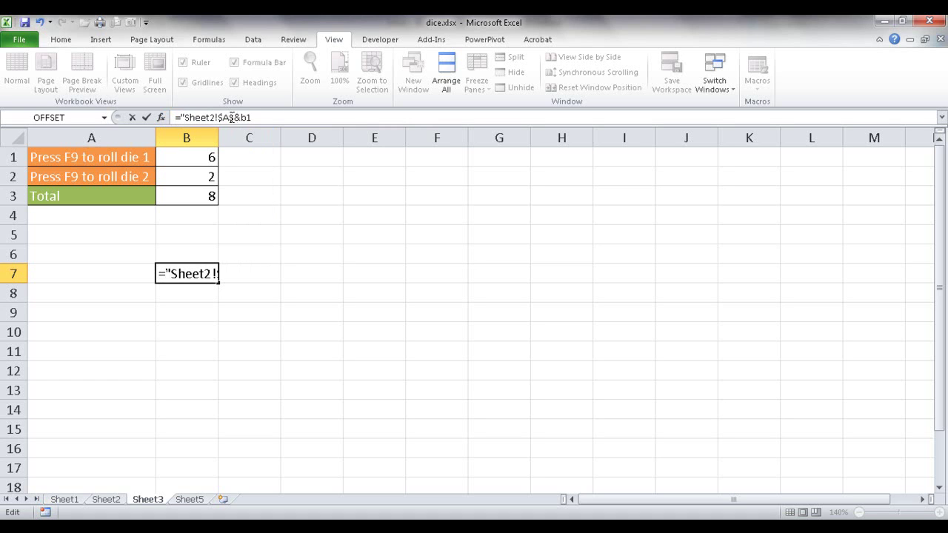
pyautogui.click(234, 117)
pyautogui.write('"')
pyautogui.press('Return')
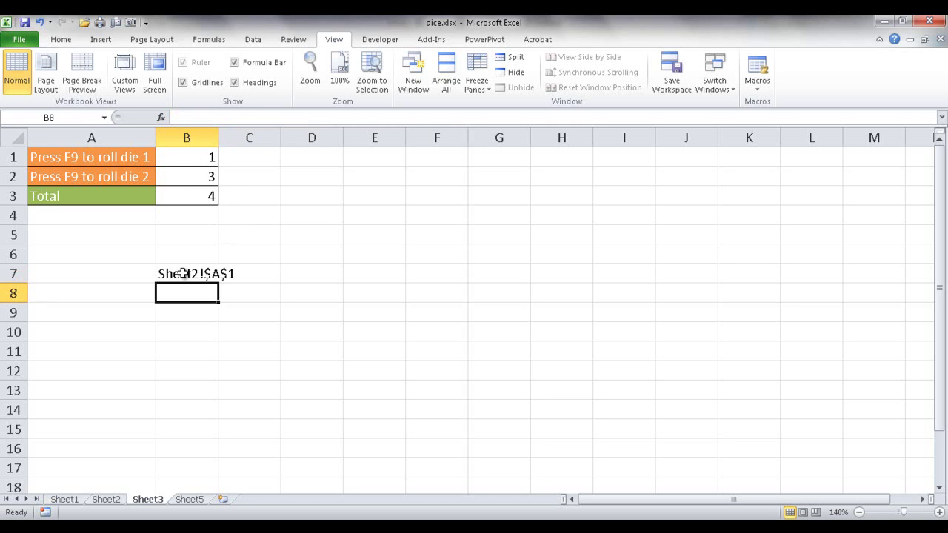
# Step: Compare the address in B7 with the die pictures and enter "one" in cell A1 of Sheet2, behind the one-dot picture
pyautogui.click(185, 275)
pyautogui.click(189, 295)
pyautogui.click(106, 499)
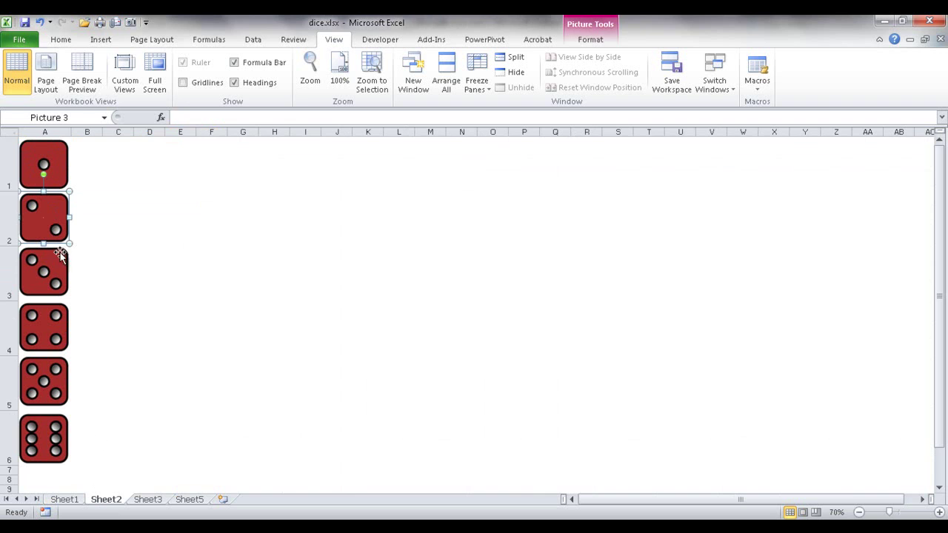
pyautogui.click(150, 501)
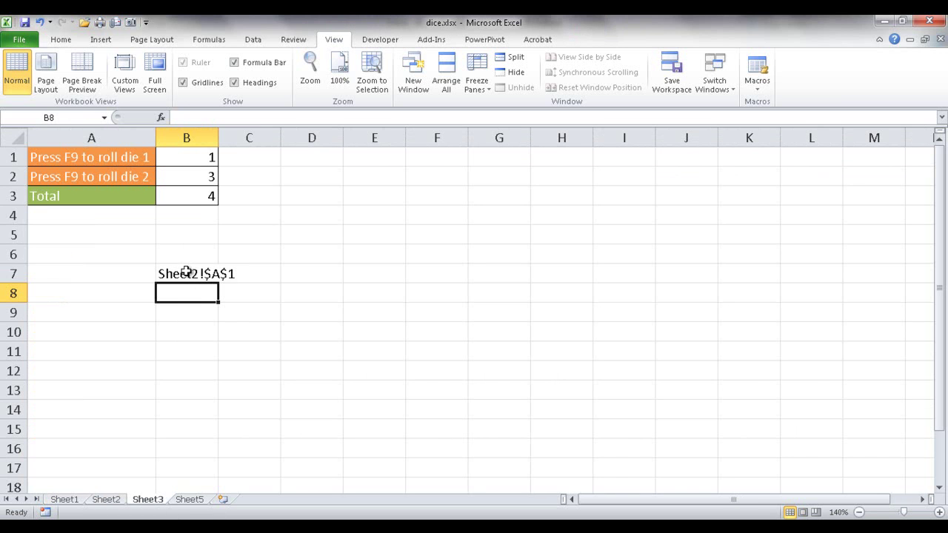
pyautogui.click(108, 503)
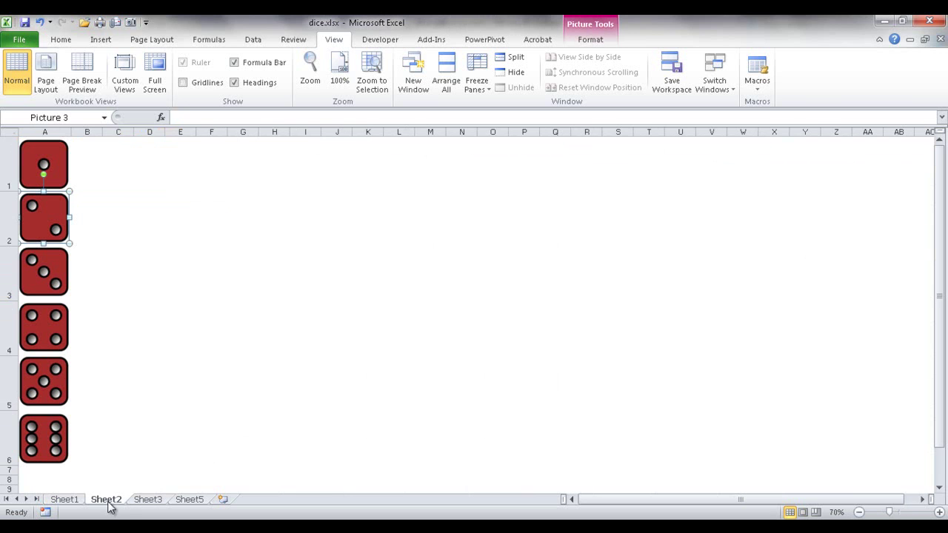
pyautogui.click(88, 148)
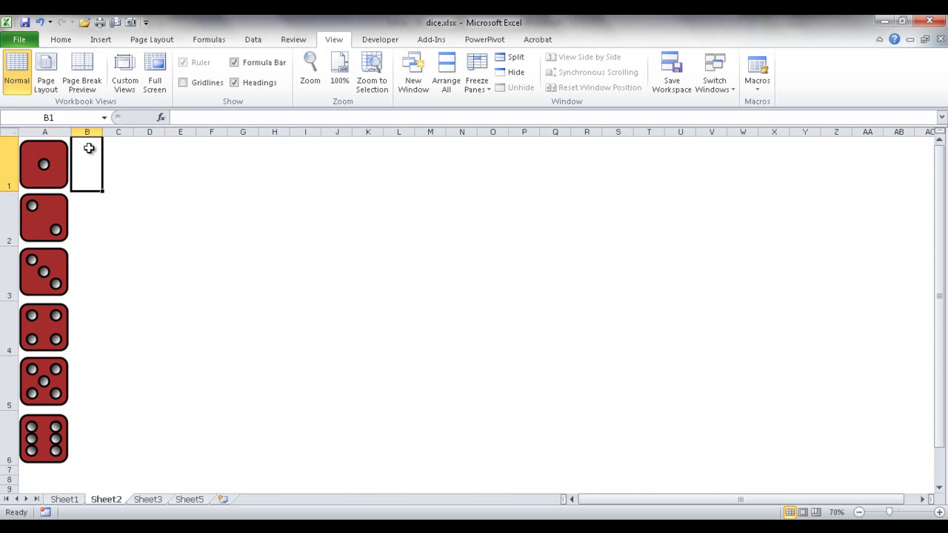
pyautogui.press('Left')
pyautogui.click(226, 118)
pyautogui.write('one')
pyautogui.press('Return')
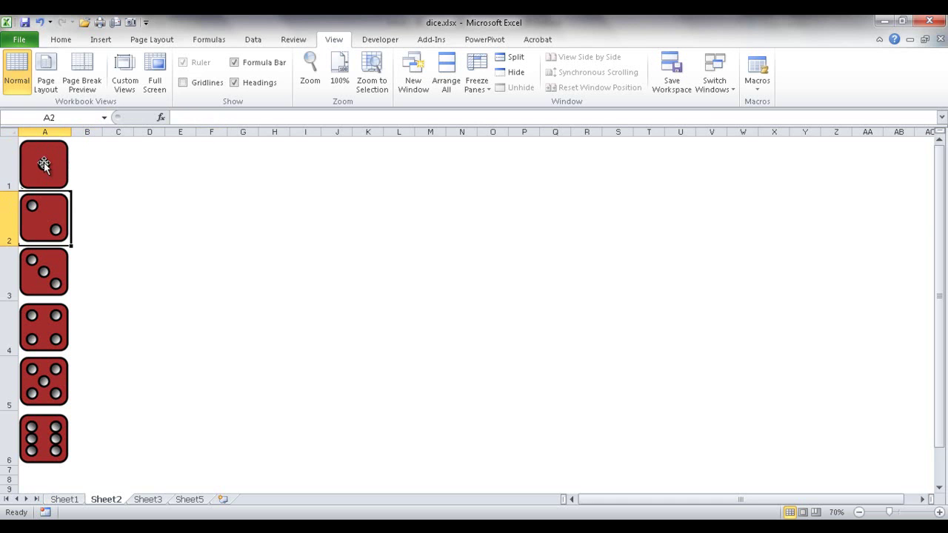
# Step: Wrap the B7 formula on Sheet3 in the INDIRECT function, giving =INDIRECT("Sheet2!$A$"&B1)
pyautogui.click(154, 502)
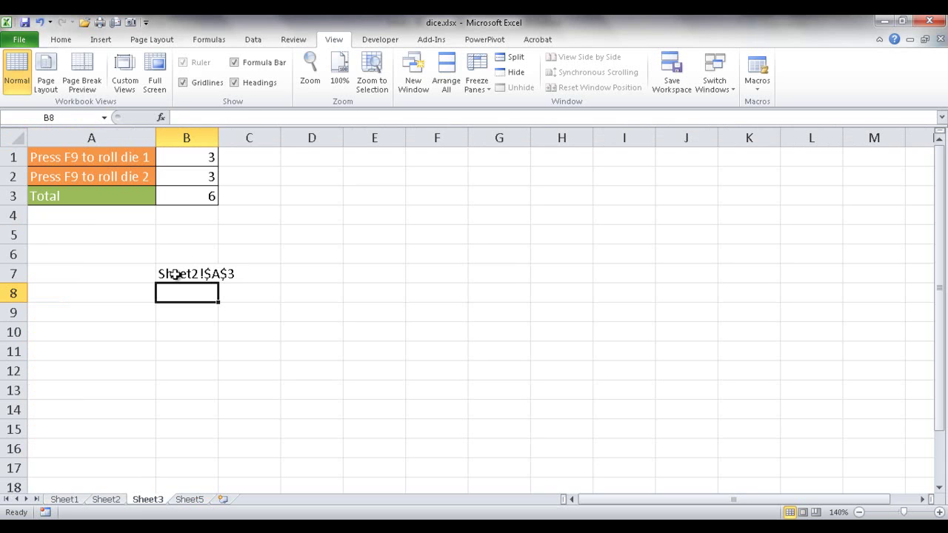
pyautogui.click(172, 273)
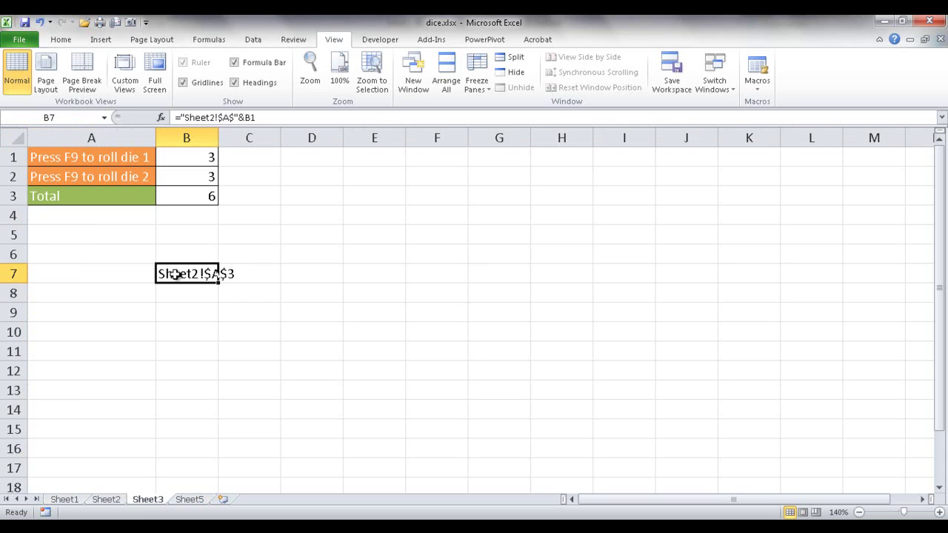
pyautogui.click(180, 117)
pyautogui.write('indire')
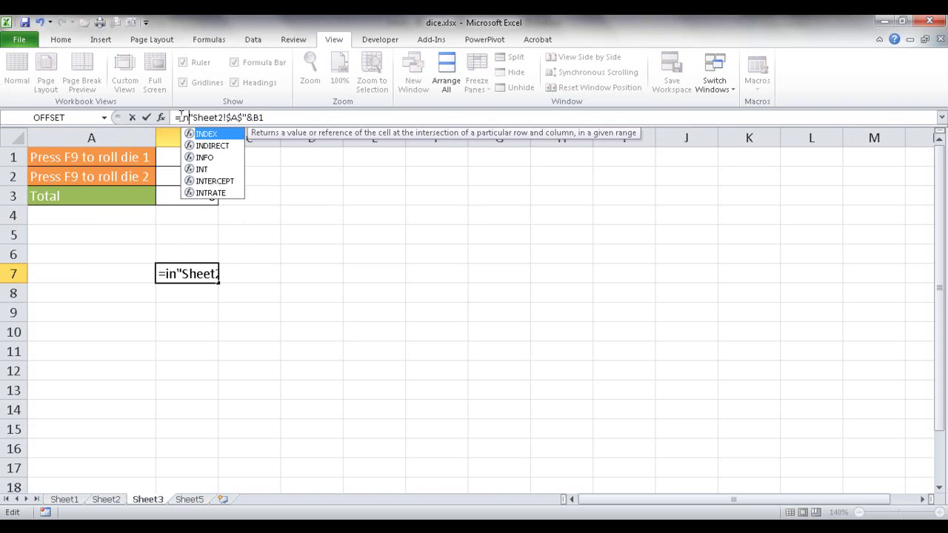
pyautogui.press('Tab')
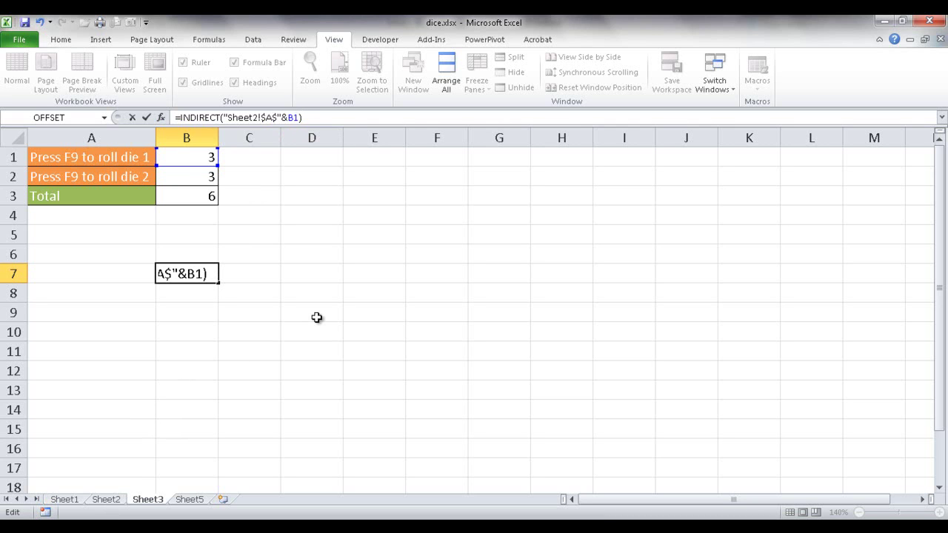
pyautogui.press('Return')
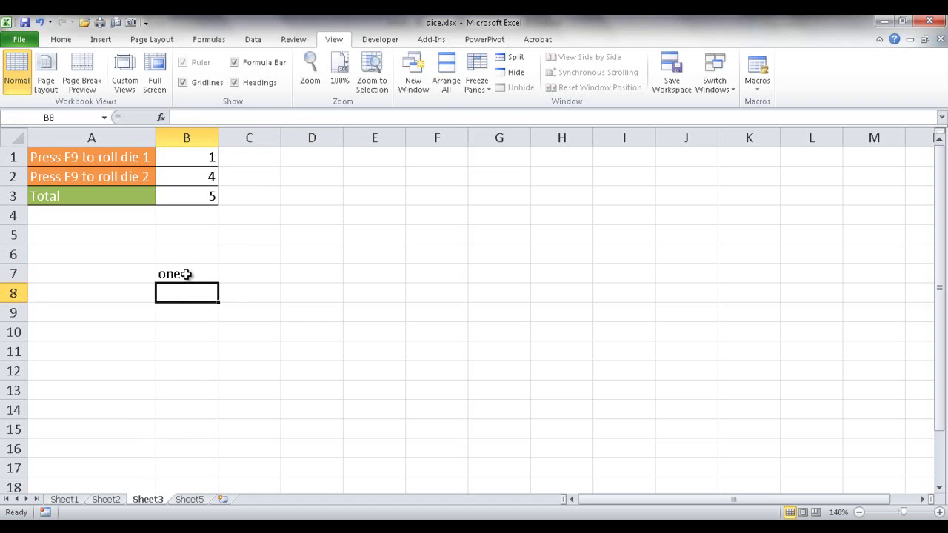
# Step: Turn the INDIRECT formula in B7 into plain text by inserting a space before its equals sign
pyautogui.click(185, 274)
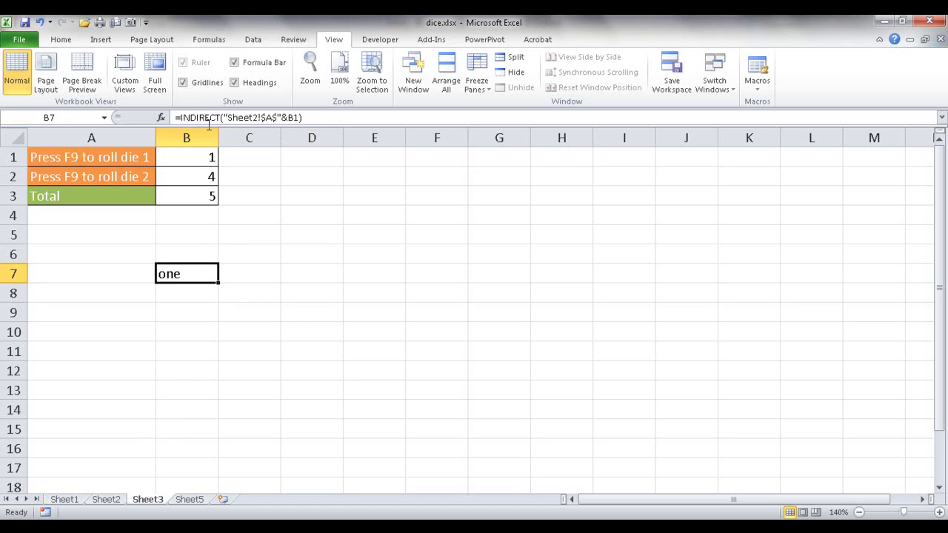
pyautogui.click(311, 117)
pyautogui.moveTo(312, 117); pyautogui.dragTo(281, 117)
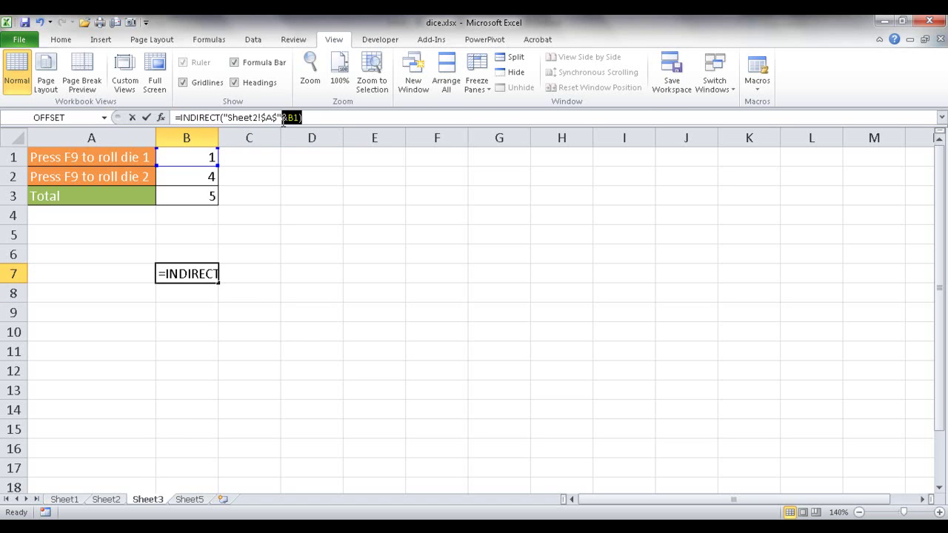
pyautogui.click(175, 118)
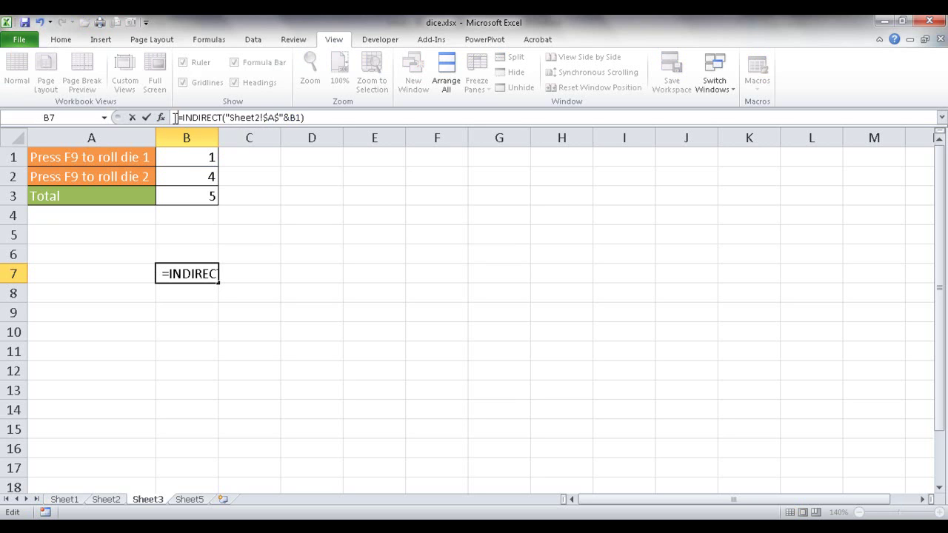
pyautogui.press('Return')
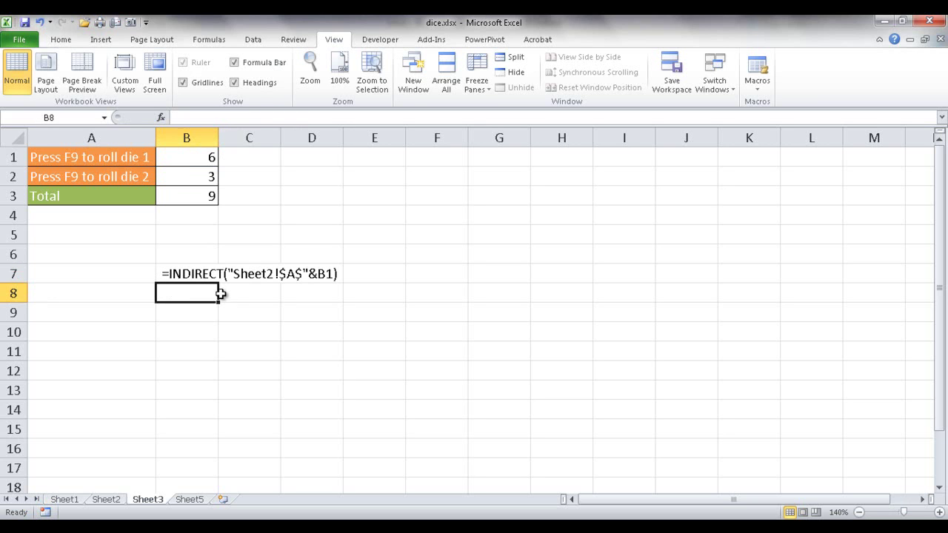
# Step: Copy the formula text from B7, starting at its equals sign, and leave the cell unedited
pyautogui.click(202, 274)
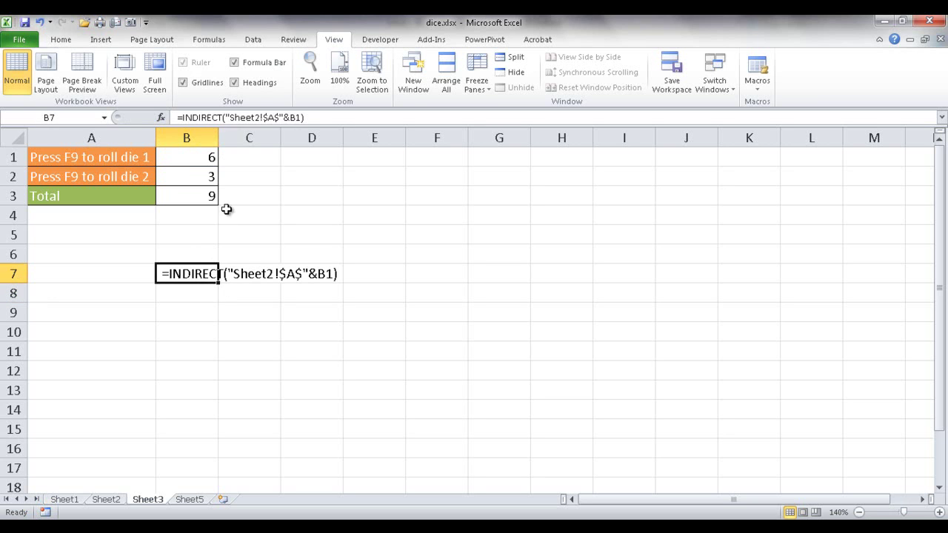
pyautogui.moveTo(310, 118); pyautogui.dragTo(179, 123)
pyautogui.hotkey('ctrl', 'c')
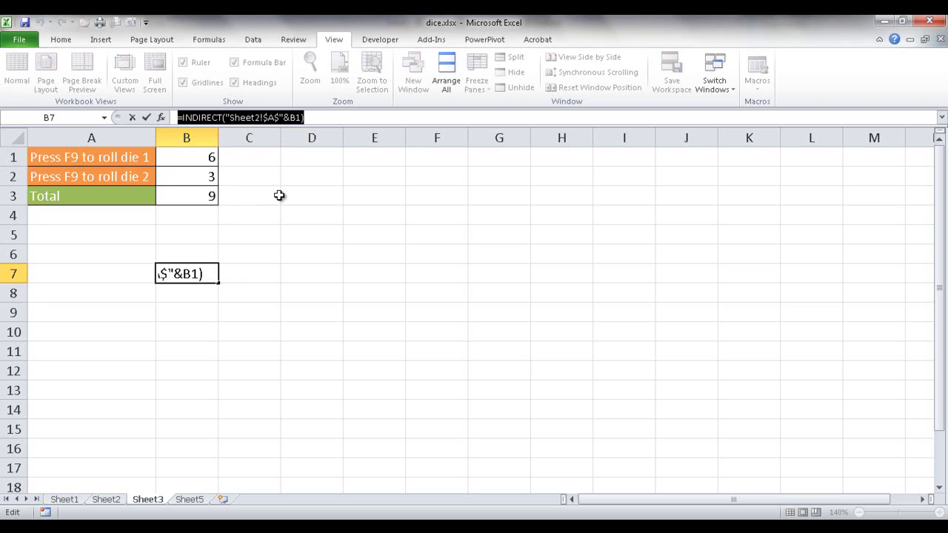
pyautogui.click(230, 41)
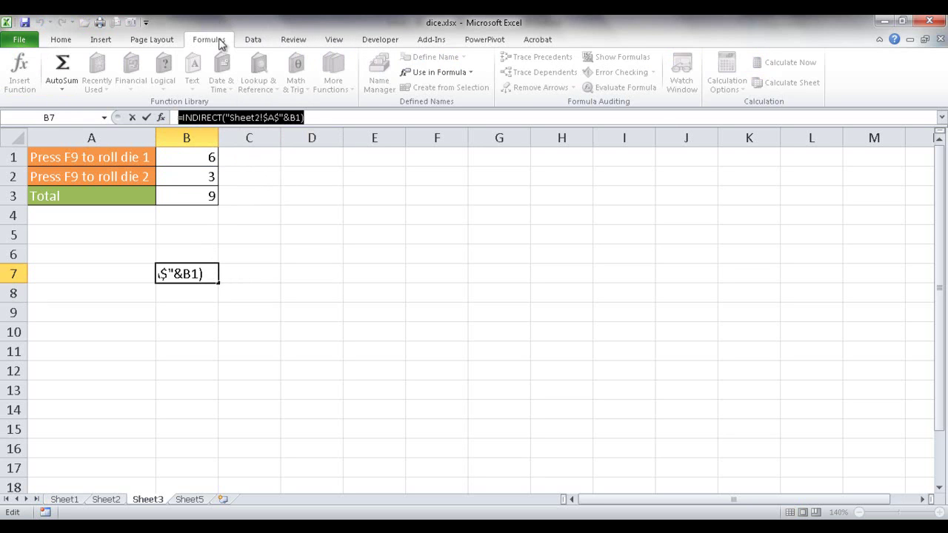
pyautogui.click(244, 42)
pyautogui.press('Escape')
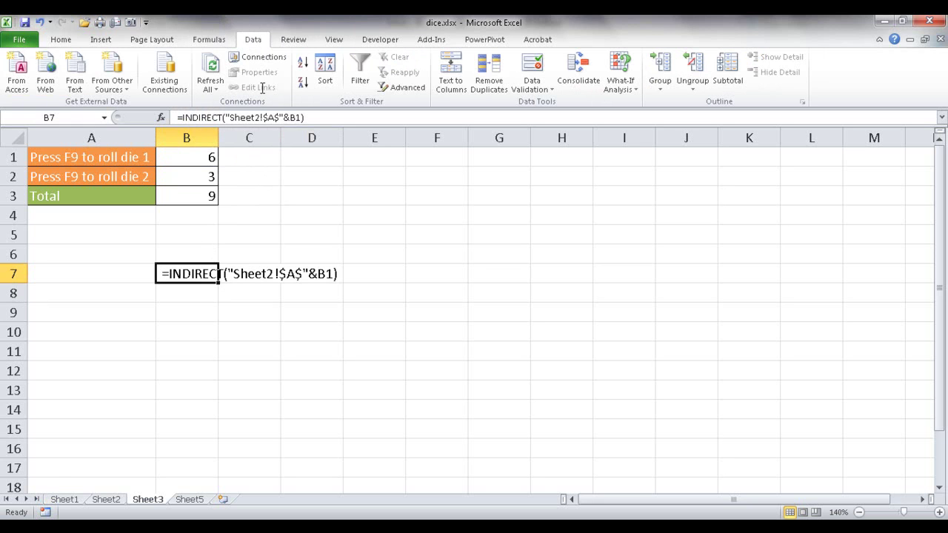
# Step: Define a workbook-scope name dice1 that refers to the copied formula =INDIRECT("Sheet2!$A$"&B1)
pyautogui.click(213, 45)
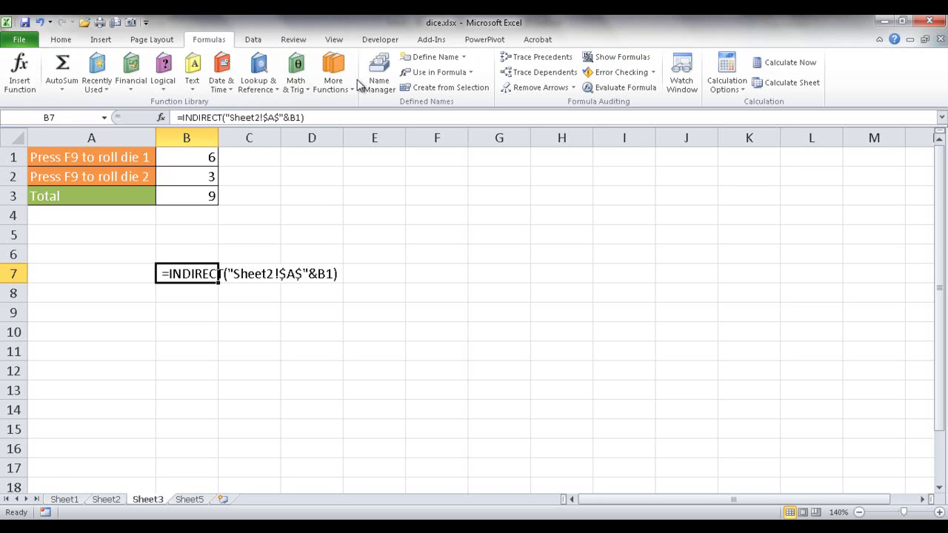
pyautogui.click(382, 74)
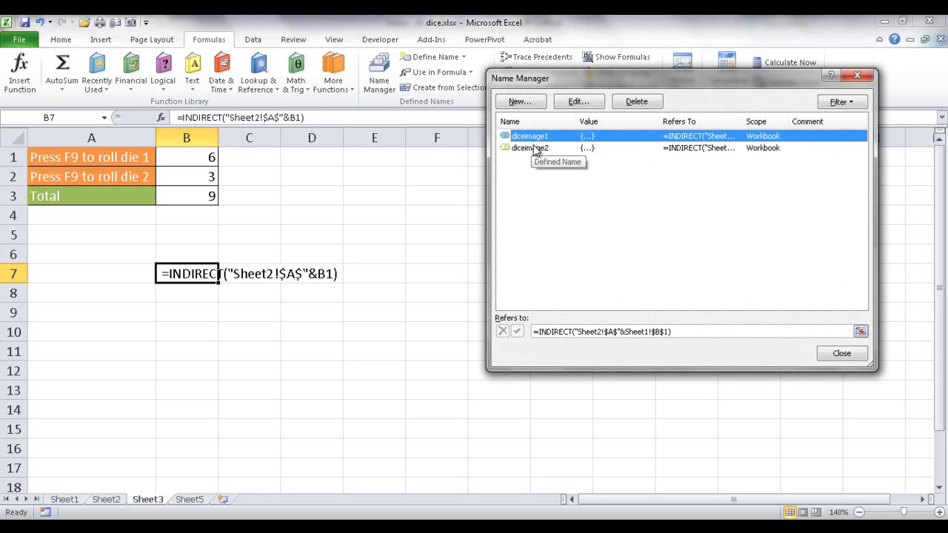
pyautogui.click(533, 103)
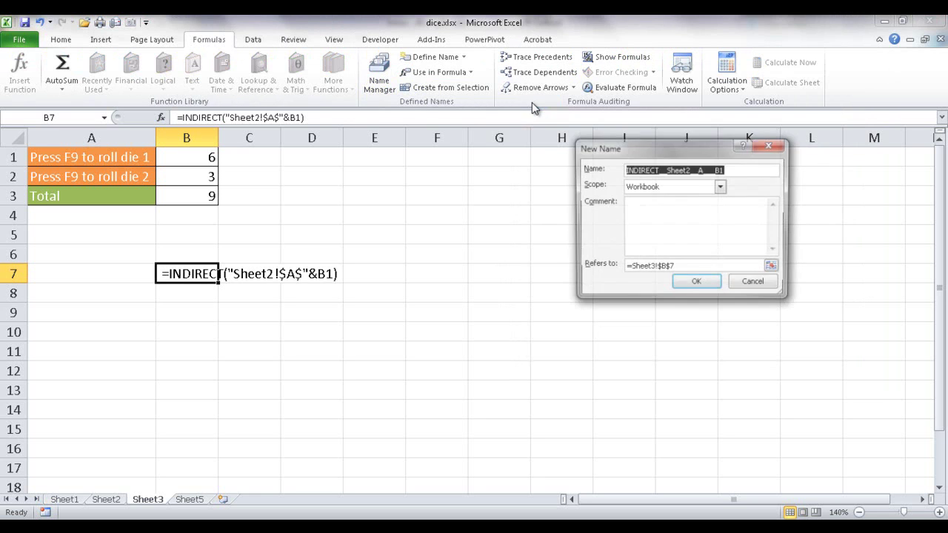
pyautogui.write('dice1')
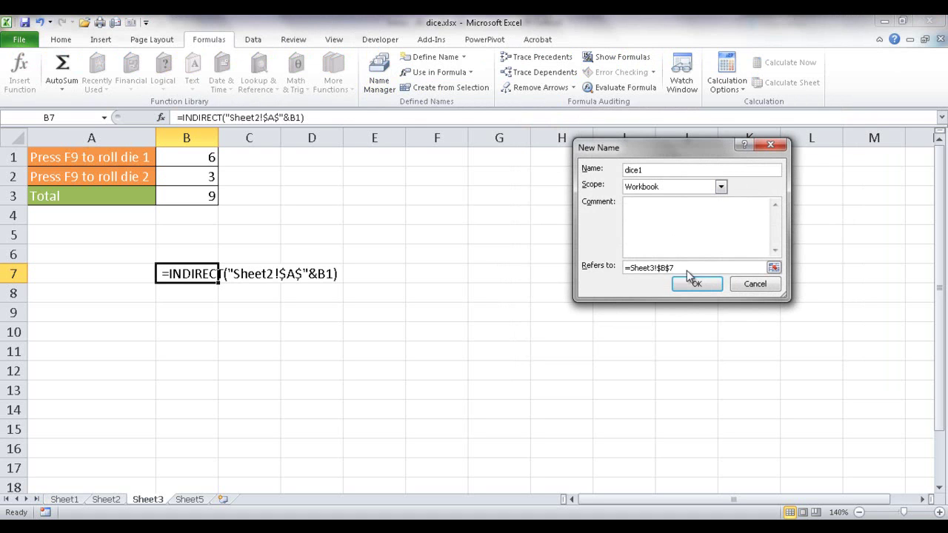
pyautogui.moveTo(687, 268); pyautogui.dragTo(627, 267)
pyautogui.hotkey('ctrl', 'v')
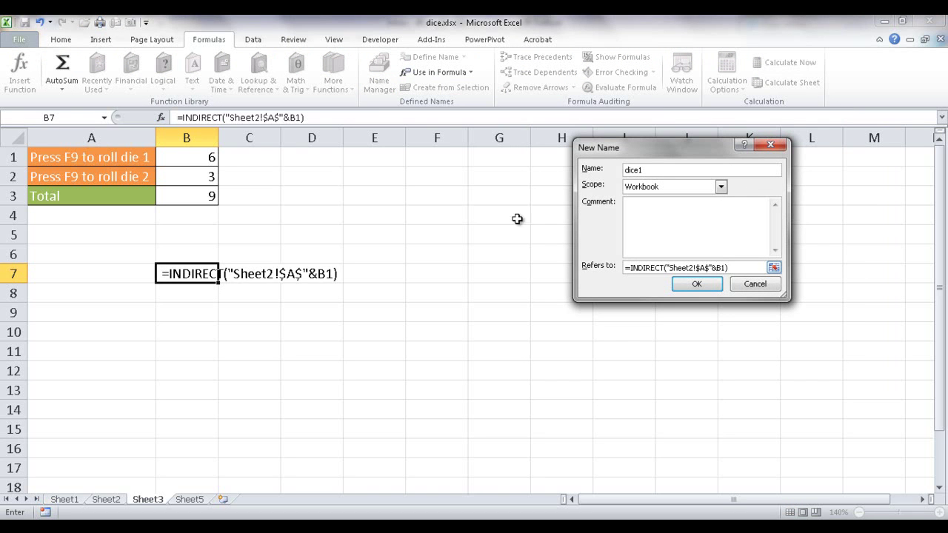
pyautogui.click(696, 285)
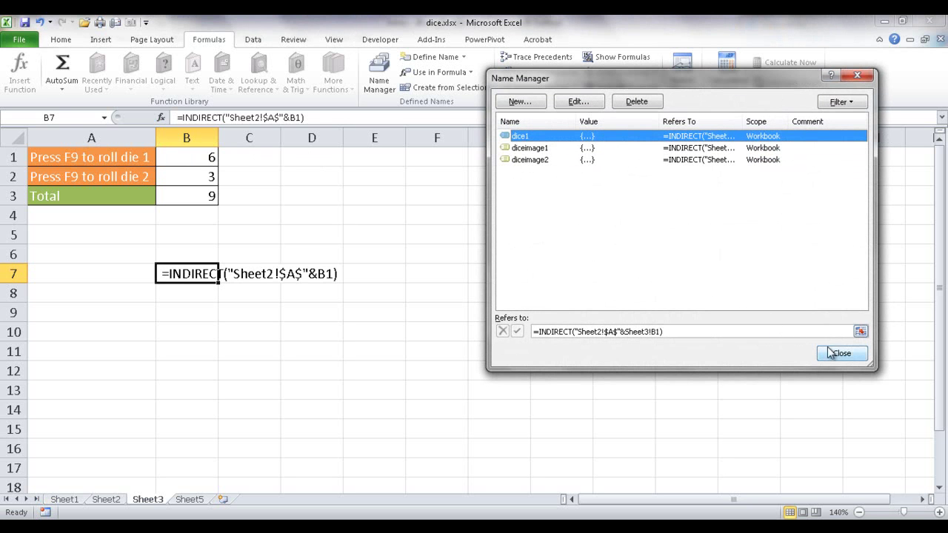
# Step: Close the Name Manager and select the empty cell E9 on Sheet3
pyautogui.click(841, 354)
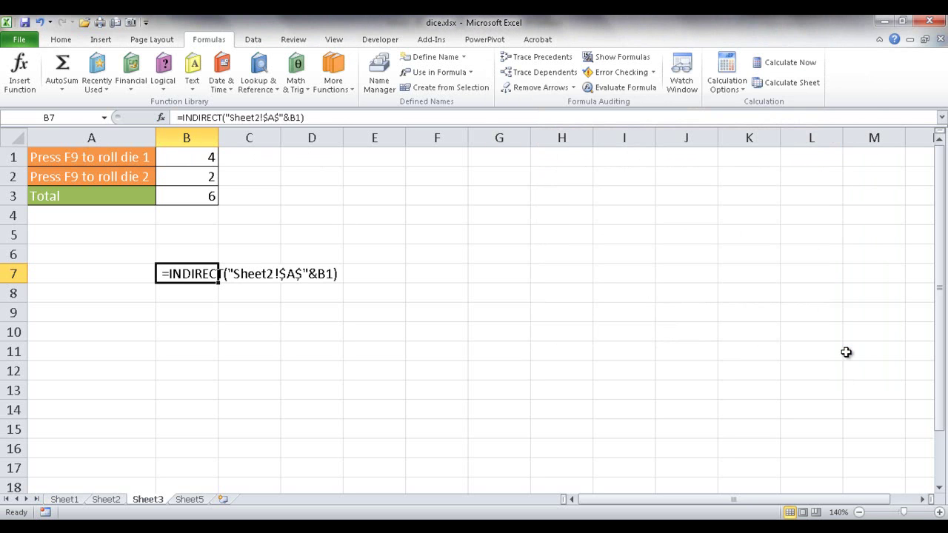
pyautogui.click(364, 306)
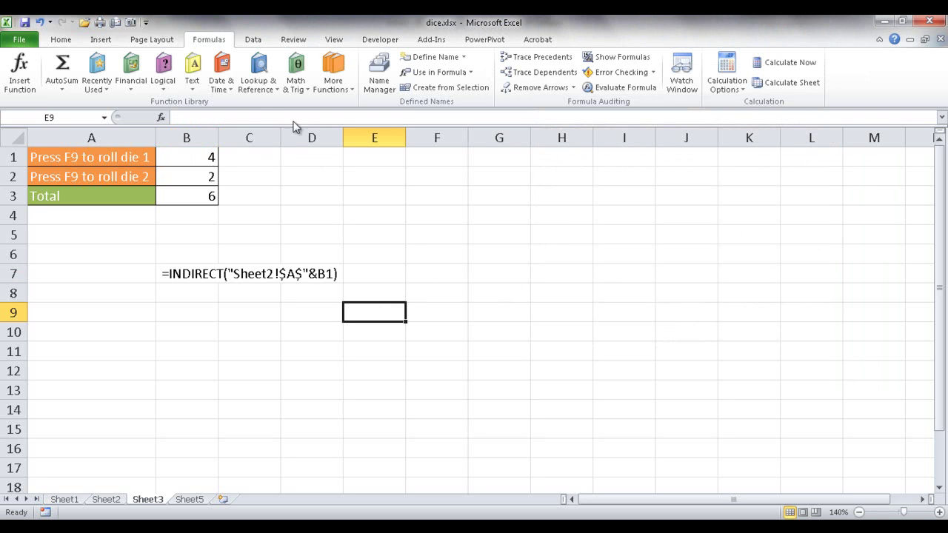
pyautogui.scroll(3, 296, 85)
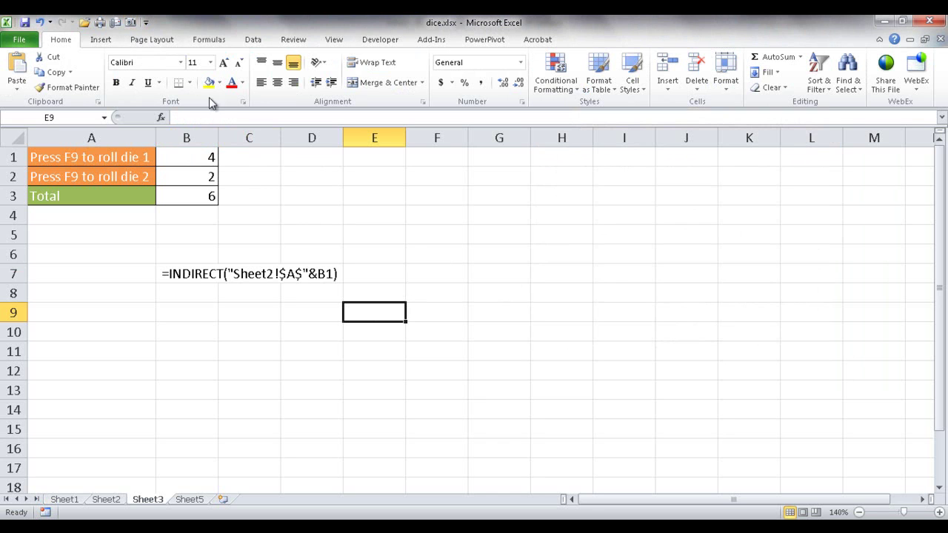
# Step: Locate the Camera command among Commands Not in the Ribbon in the Quick Access Toolbar options, leaving the toolbar unmodified
pyautogui.click(146, 27)
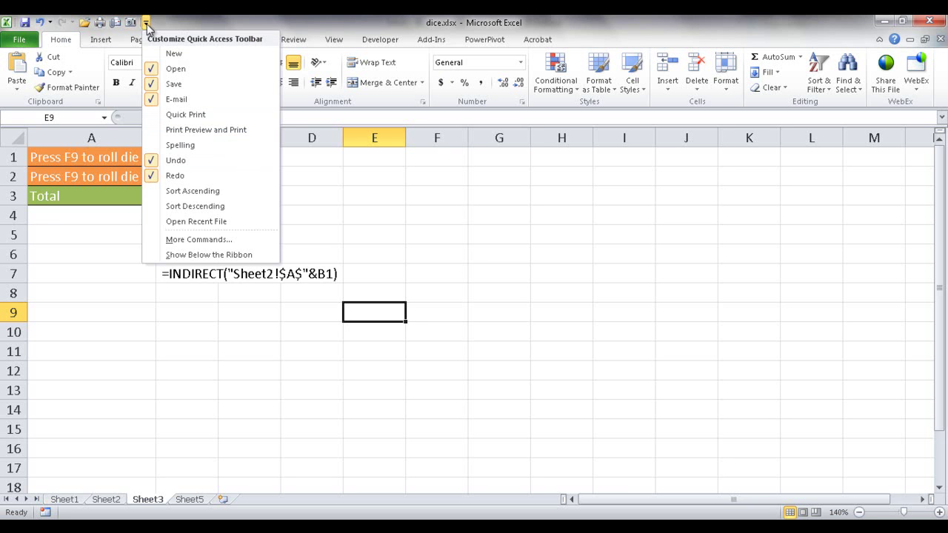
pyautogui.click(205, 240)
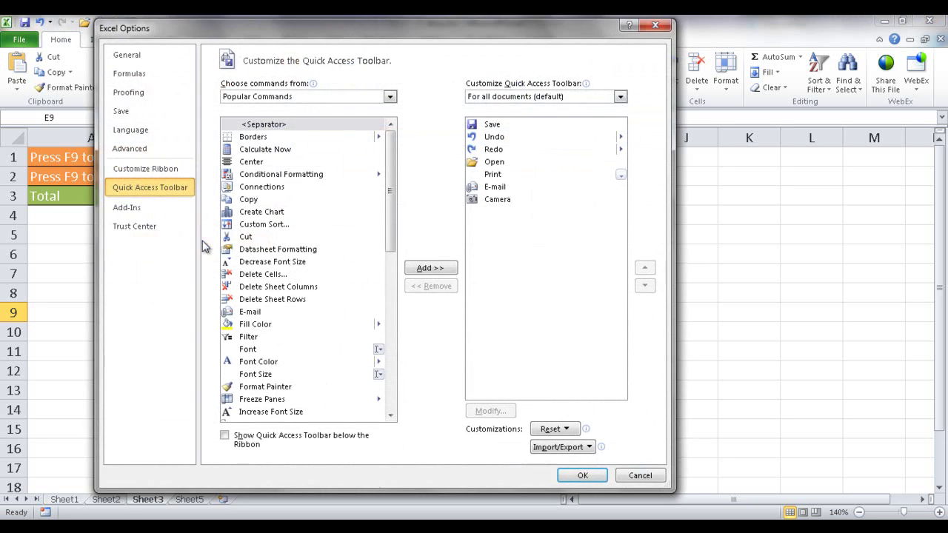
pyautogui.click(389, 97)
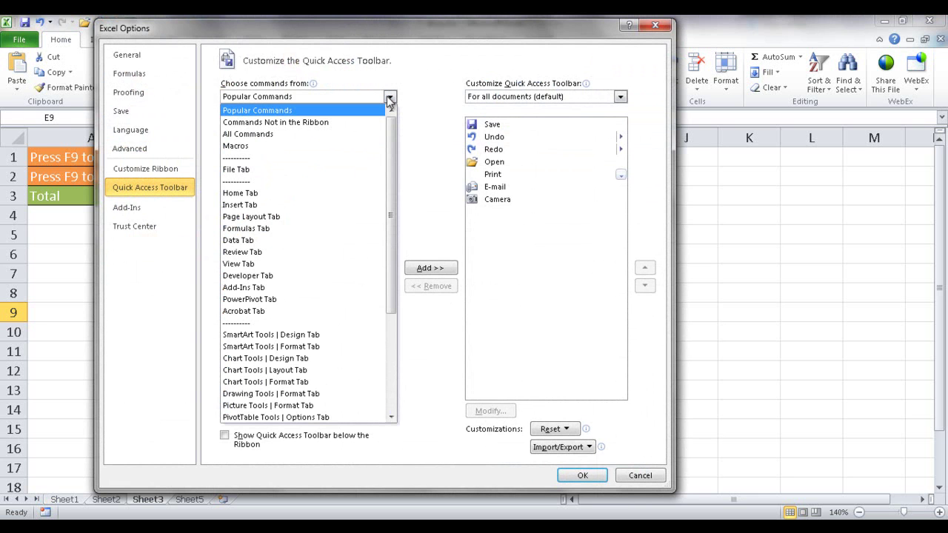
pyautogui.click(285, 123)
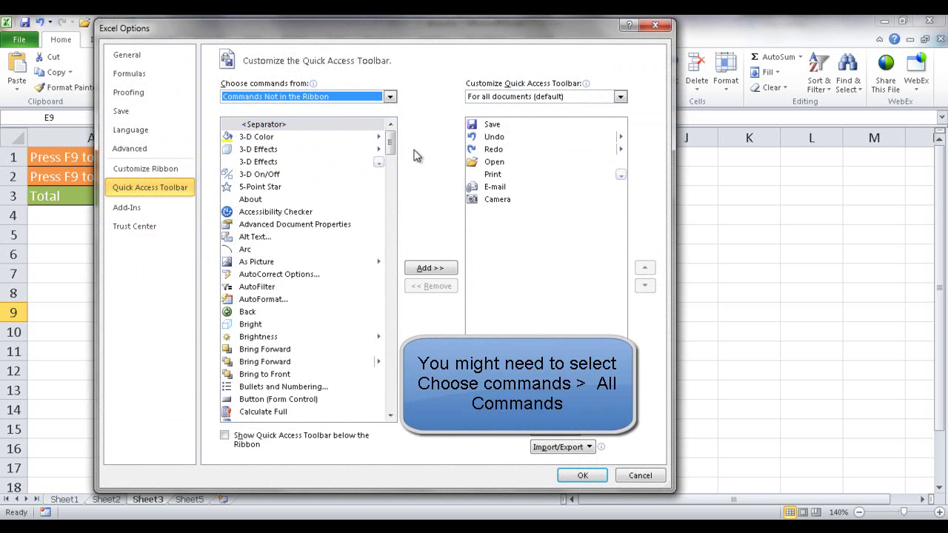
pyautogui.moveTo(396, 139); pyautogui.dragTo(391, 159)
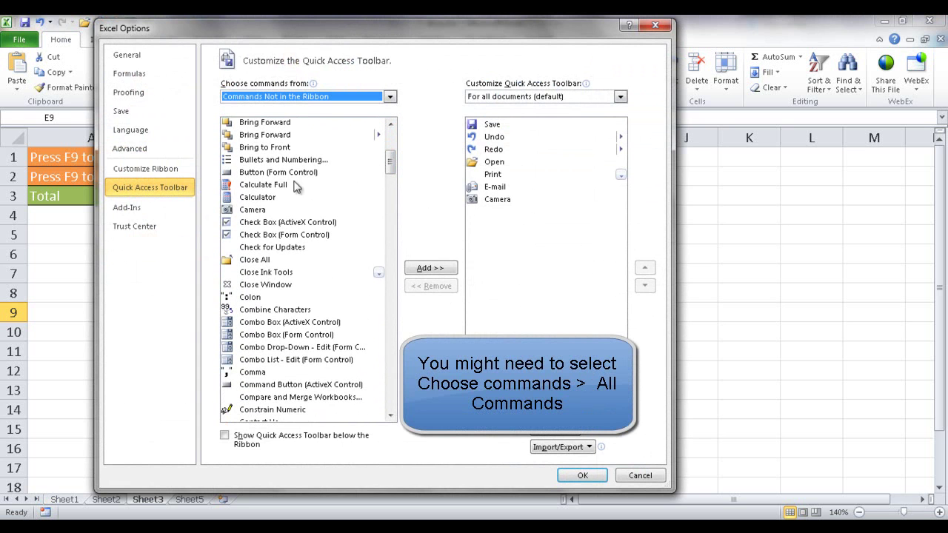
pyautogui.click(249, 210)
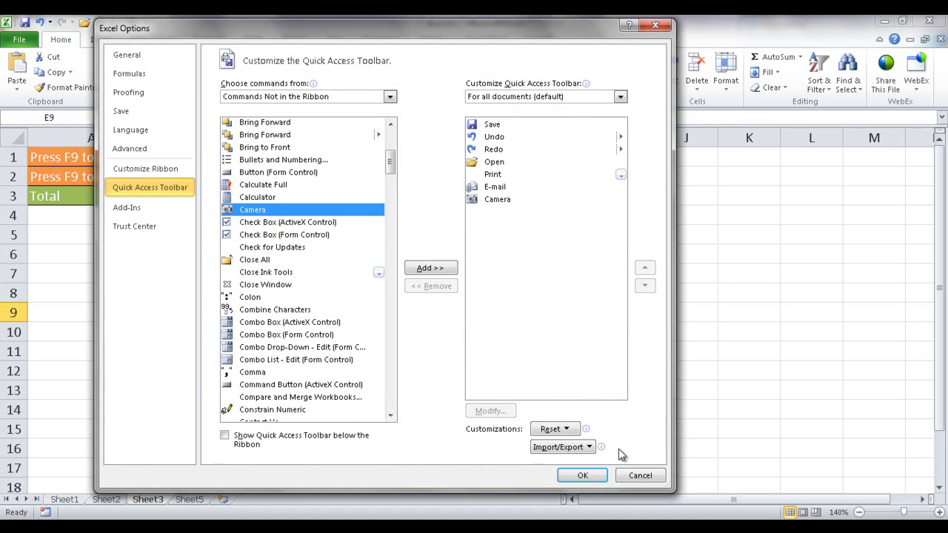
pyautogui.click(634, 478)
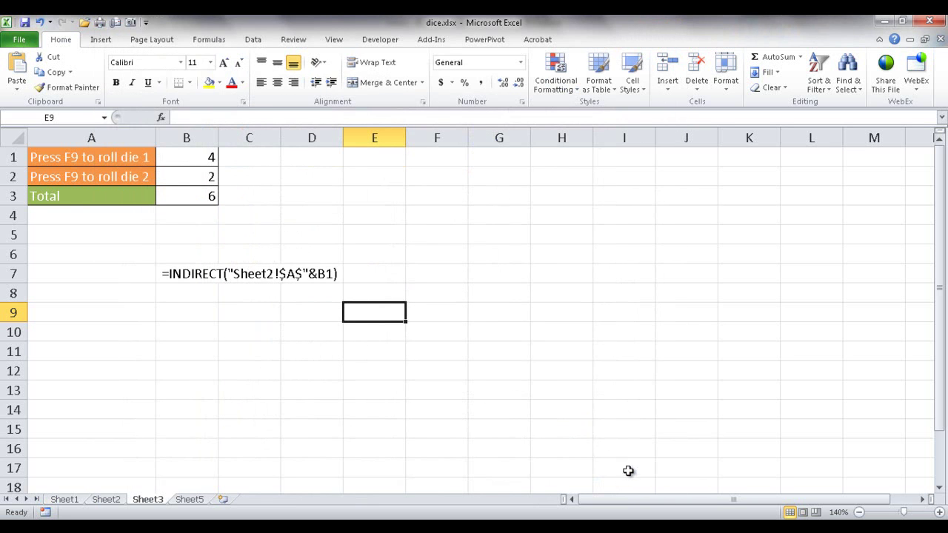
# Step: Take a linked Camera picture of cell B1 and place it around cell F5
pyautogui.click(190, 154)
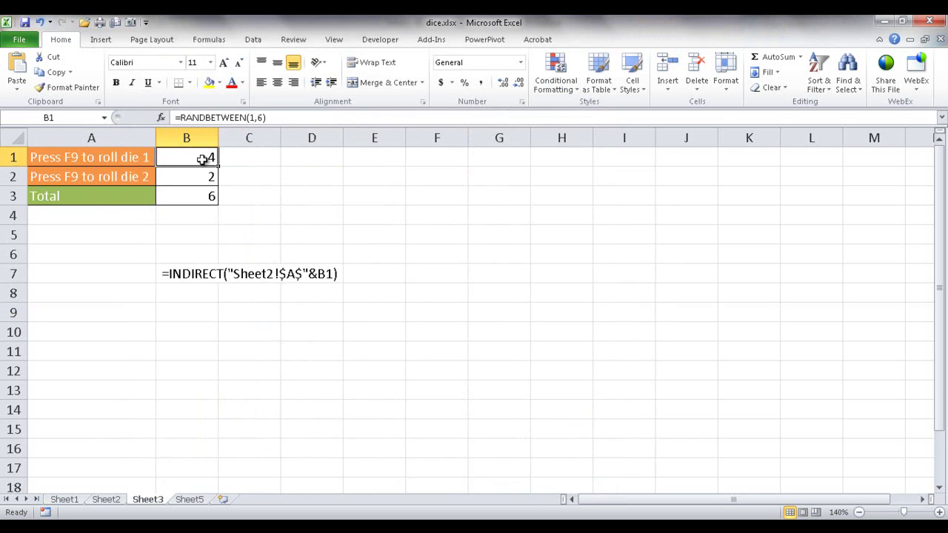
pyautogui.click(131, 25)
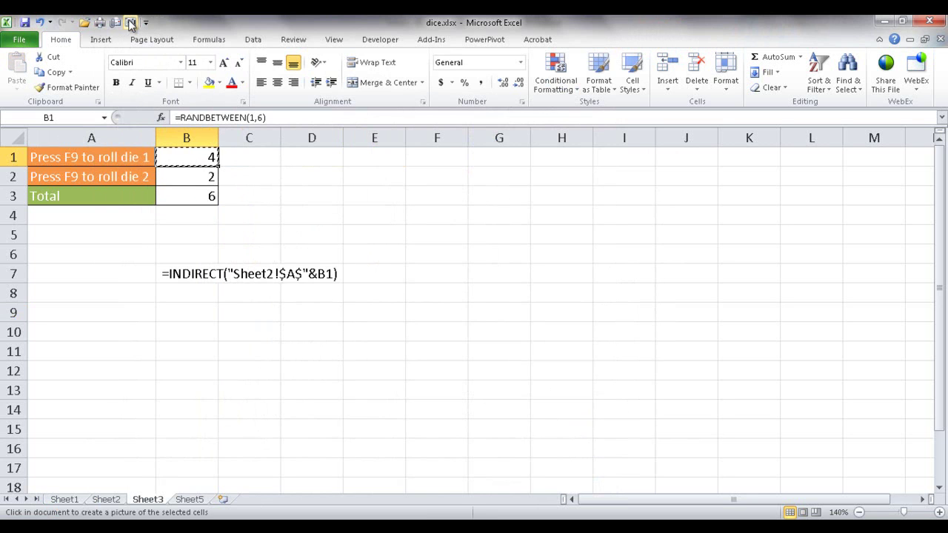
pyautogui.click(403, 225)
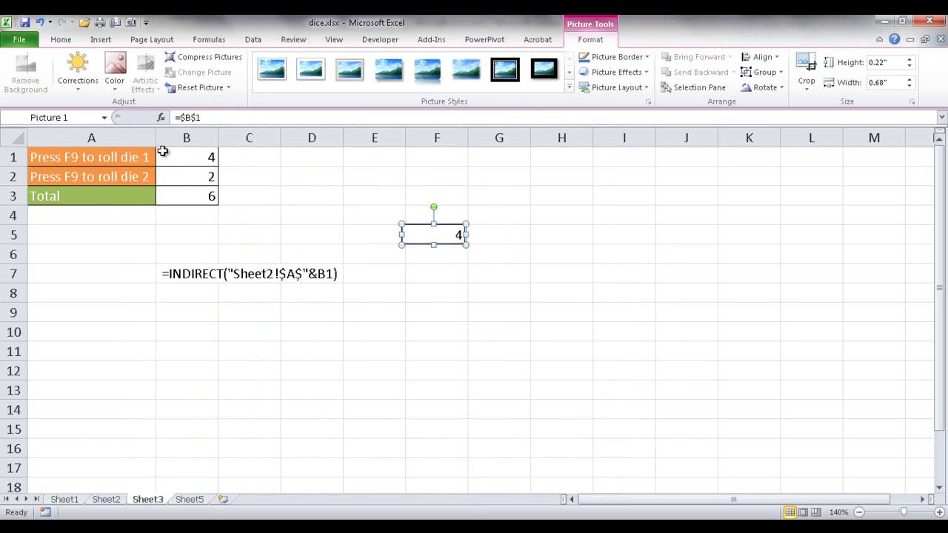
# Step: Recalculate the workbook several times to check whether the linked picture follows the roll in B1
pyautogui.click(215, 37)
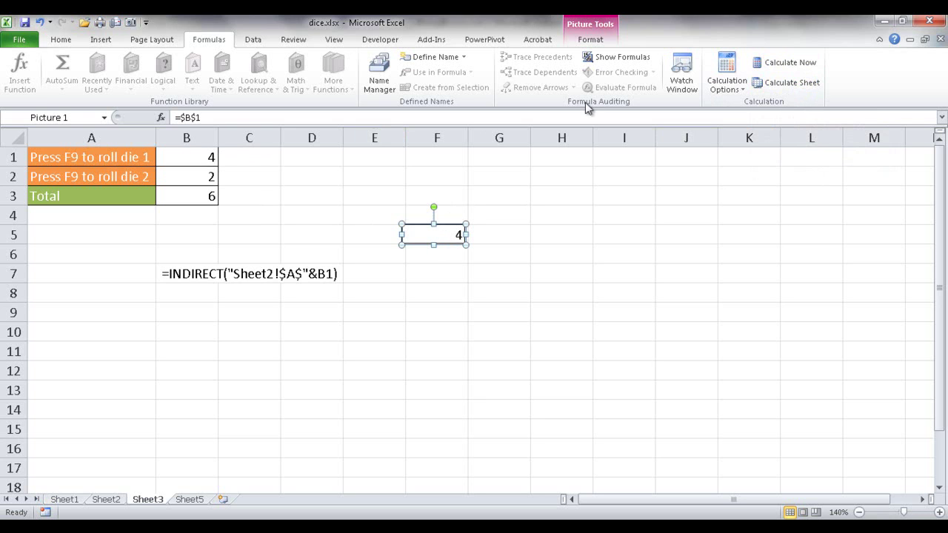
pyautogui.click(770, 65)
pyautogui.click(770, 65)
pyautogui.click(771, 65)
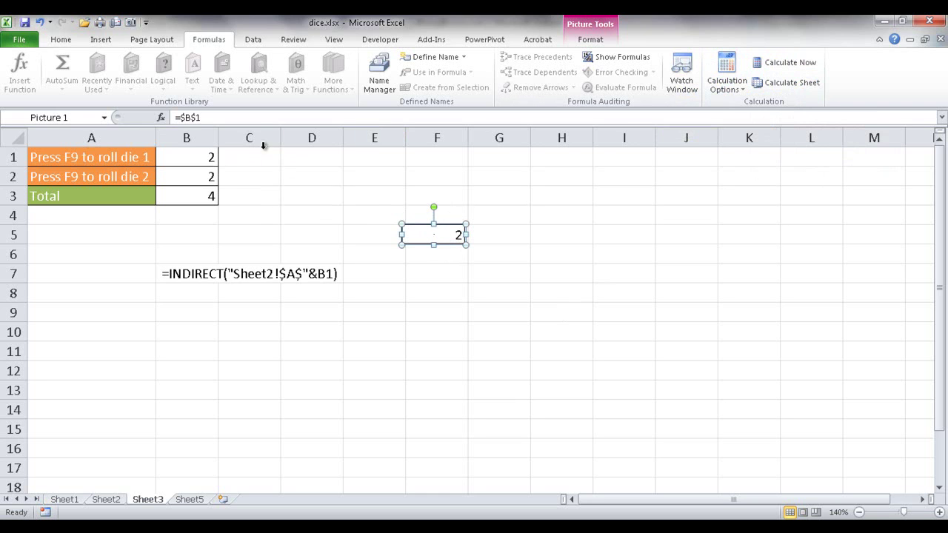
# Step: Try to link the Camera picture of B1 to =dice1, and leave the formula edit cancelled
pyautogui.click(205, 117)
pyautogui.press('BackSpace')
pyautogui.write('dice1')
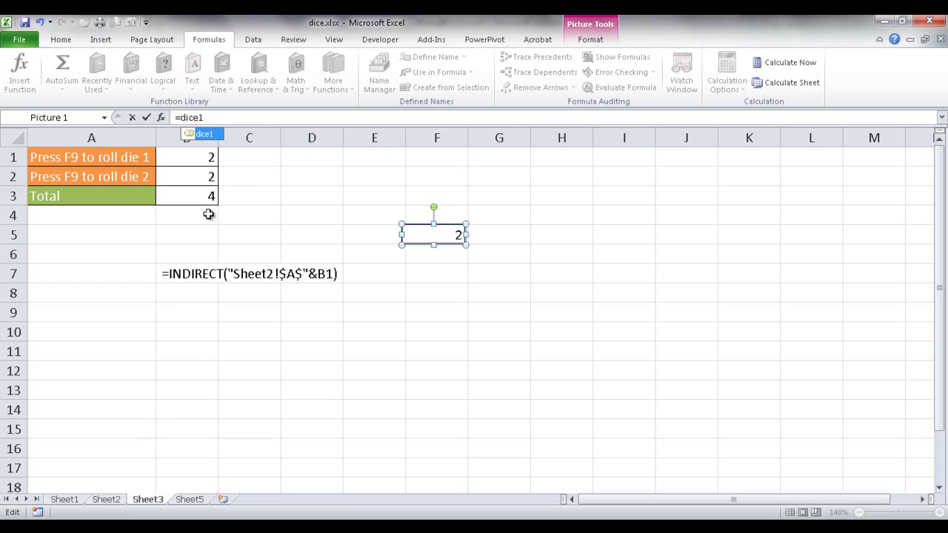
pyautogui.press('Return')
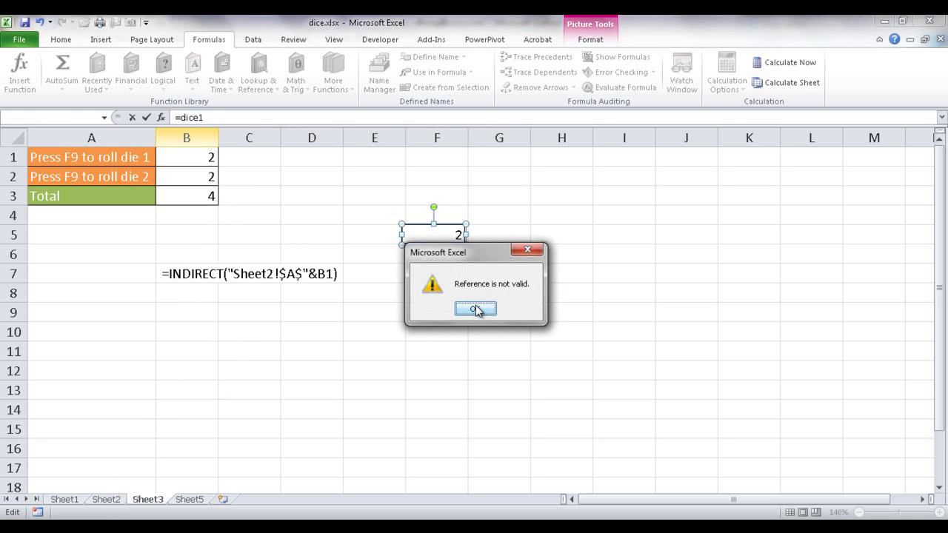
pyautogui.click(476, 311)
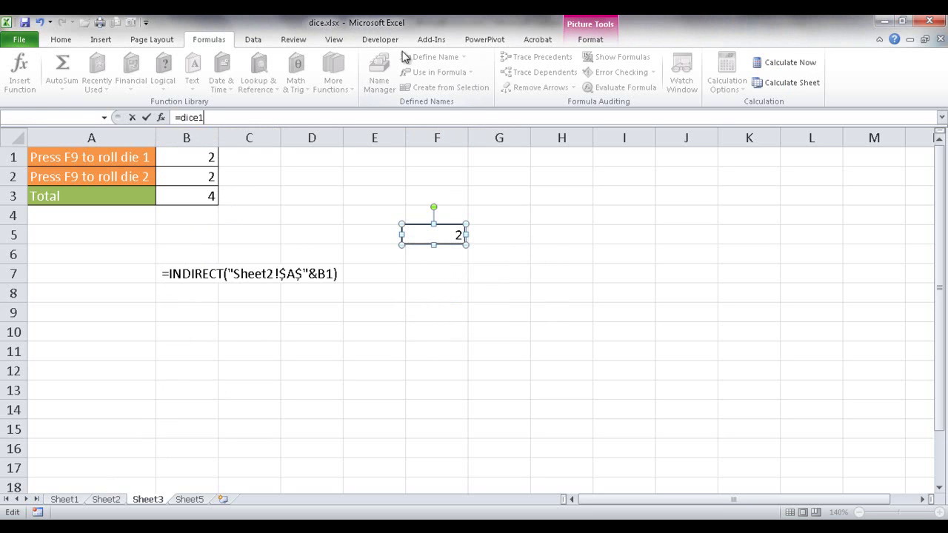
pyautogui.click(251, 39)
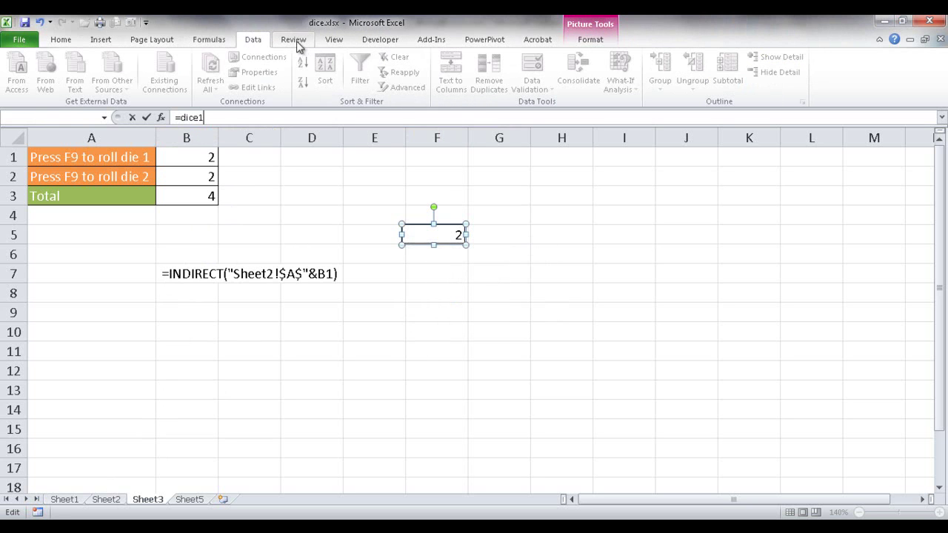
pyautogui.press('Escape')
# Step: Correct the dice1 name to refer to =INDIRECT("Sheet2!$A$"&Sheet3!B1) and save the change
pyautogui.click(209, 39)
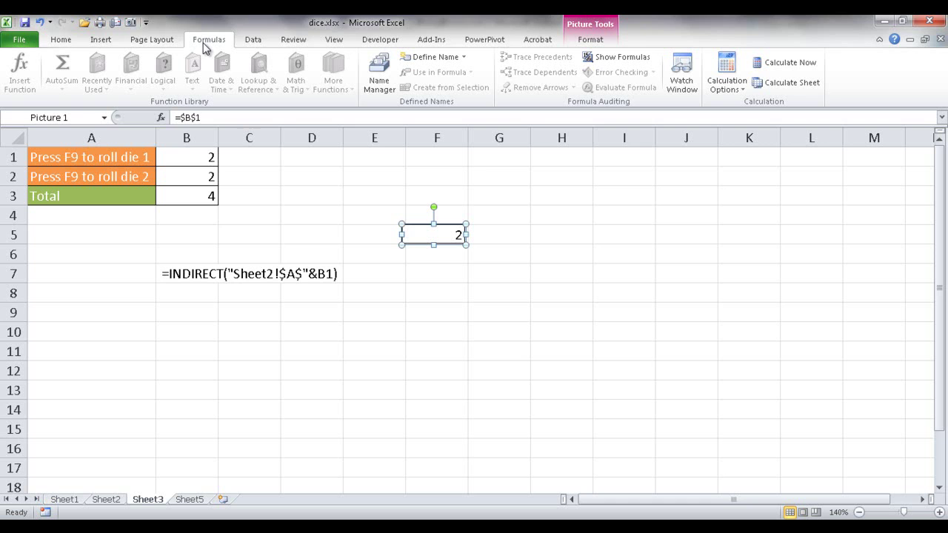
pyautogui.click(381, 80)
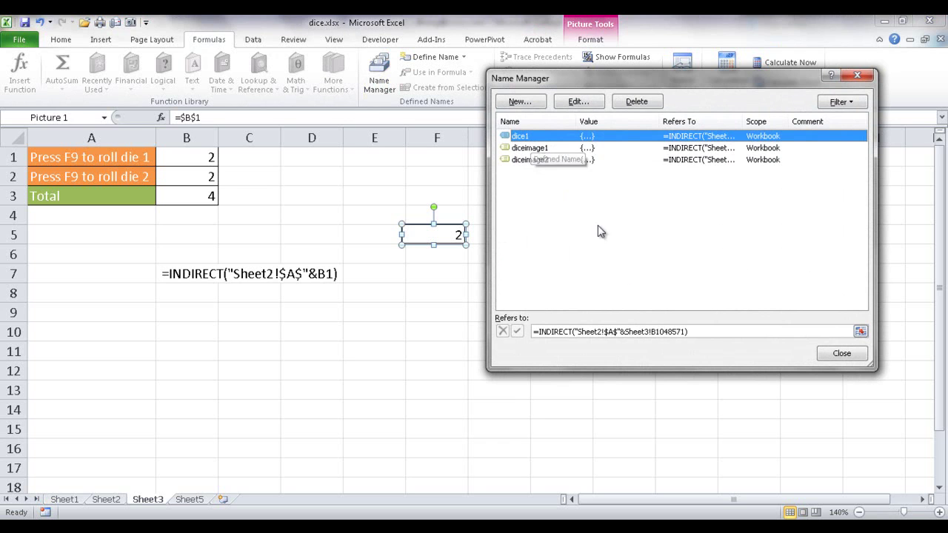
pyautogui.click(693, 331)
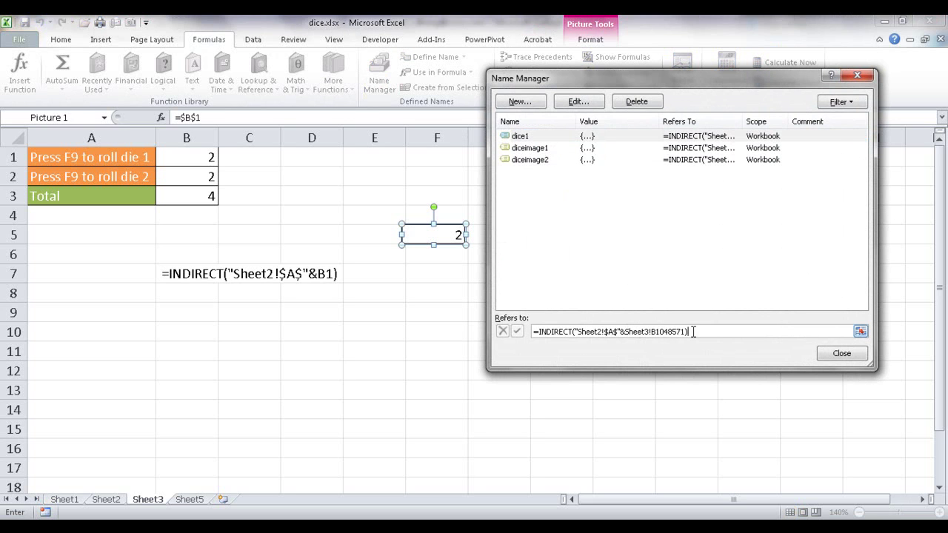
pyautogui.press('BackSpace')
pyautogui.press('BackSpace')
pyautogui.press('BackSpace')
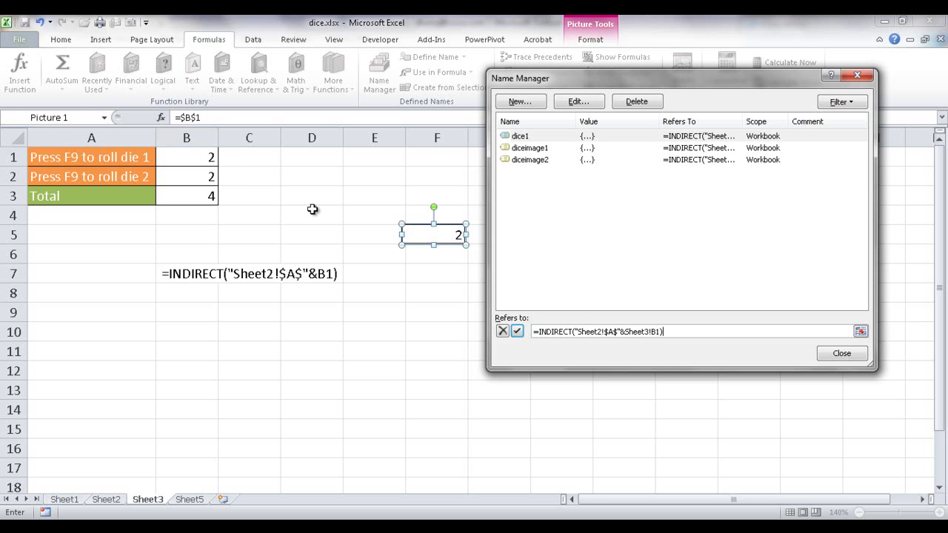
pyautogui.click(863, 355)
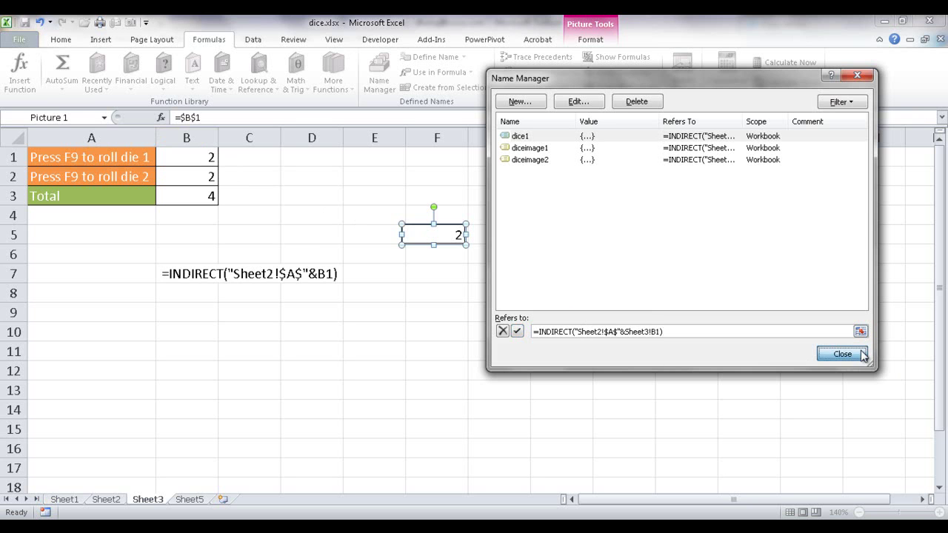
pyautogui.click(456, 308)
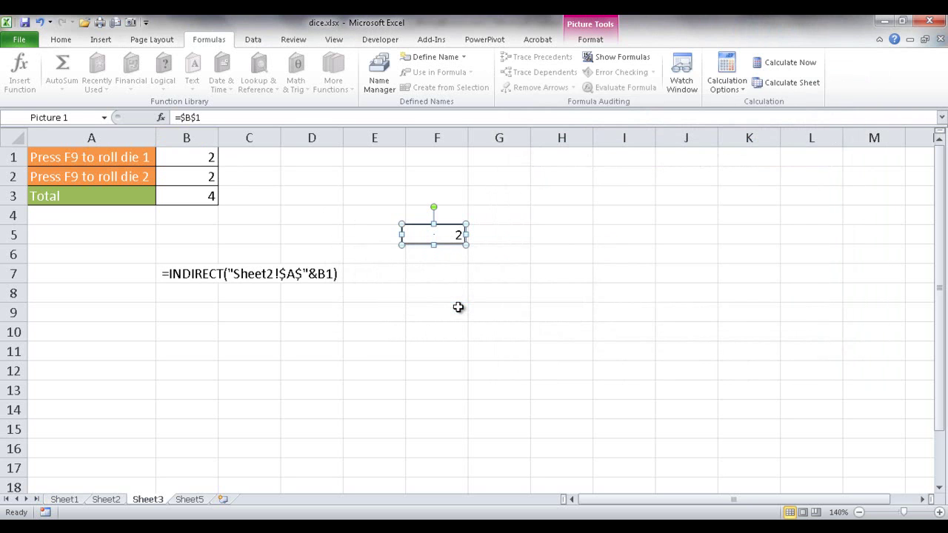
# Step: Retry replacing the picture's $B$1 reference with the defined name dice1, then cancel the edit
pyautogui.click(212, 118)
pyautogui.press('BackSpace')
pyautogui.press('BackSpace')
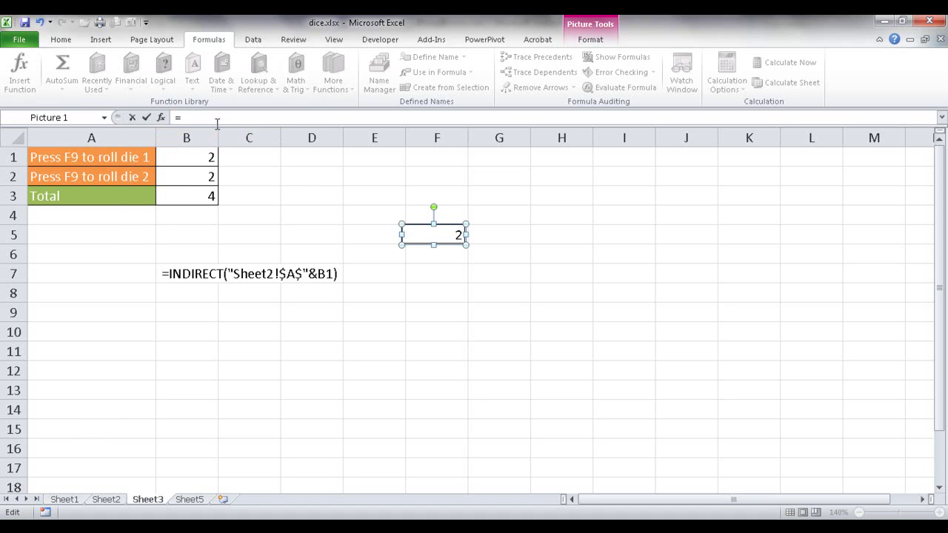
pyautogui.write('dice')
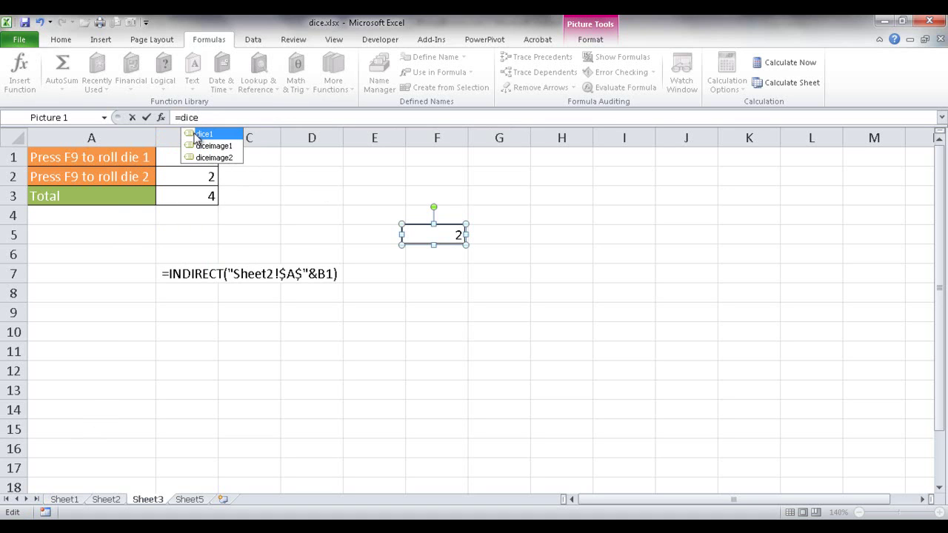
pyautogui.doubleClick(204, 134)
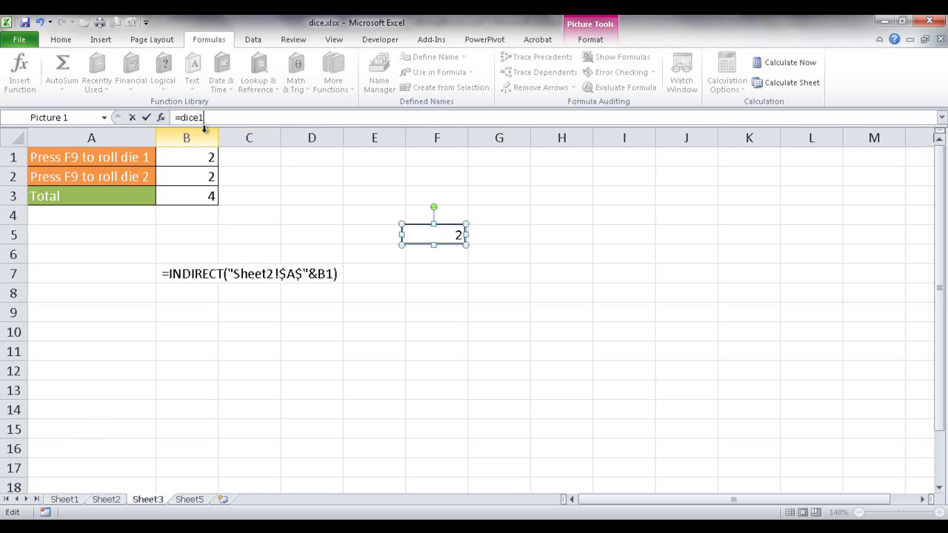
pyautogui.press('Return')
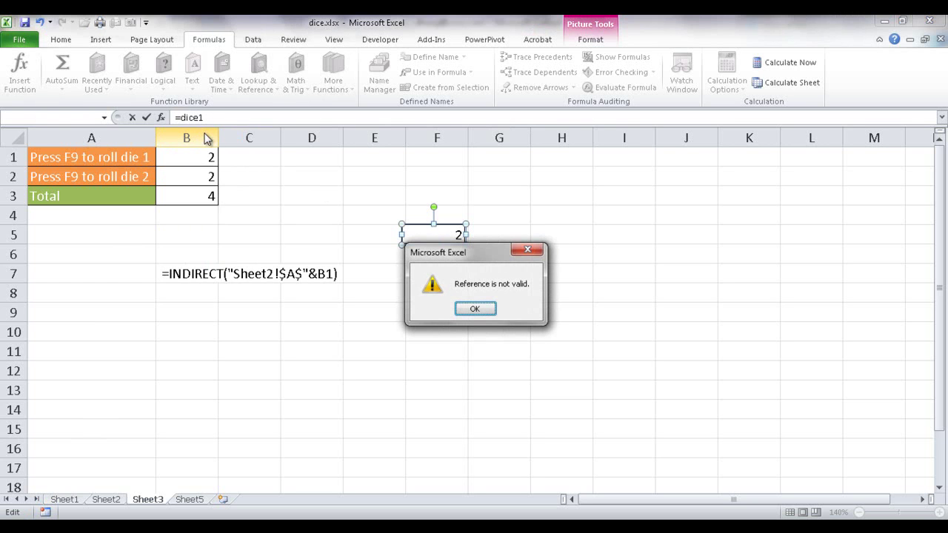
pyautogui.click(475, 309)
pyautogui.press('Escape')
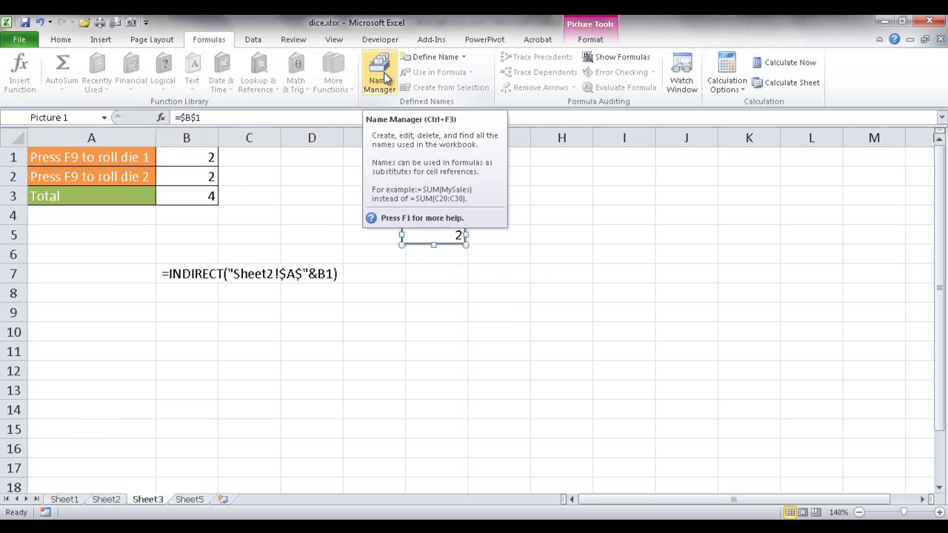
# Step: Make the cell reference in the dice1 name absolute, giving =INDIRECT("Sheet2!$A$"&Sheet3!$B$1)
pyautogui.click(382, 74)
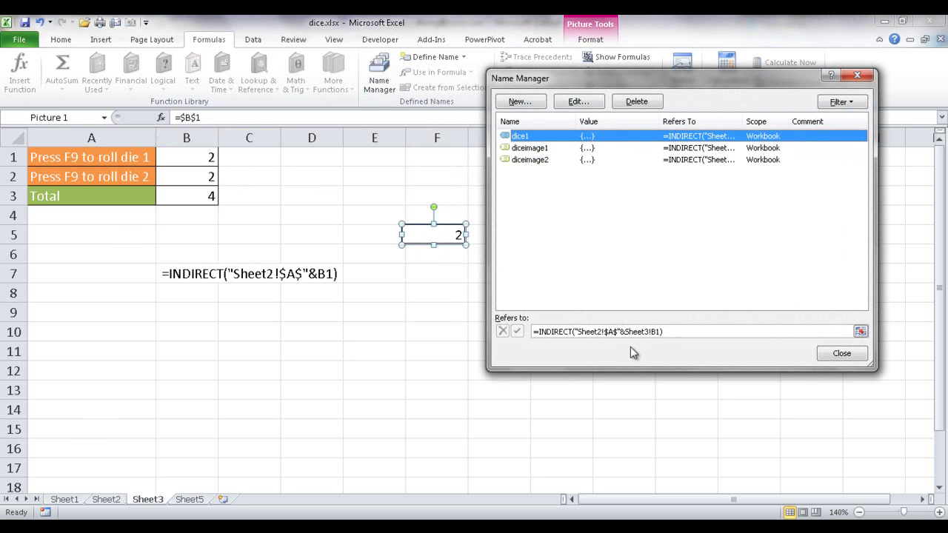
pyautogui.click(668, 332)
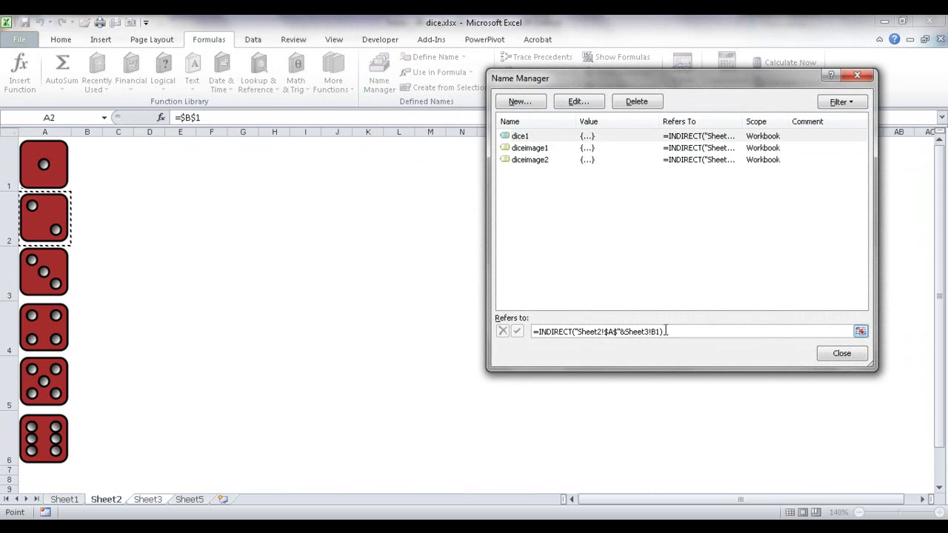
pyautogui.click(653, 331)
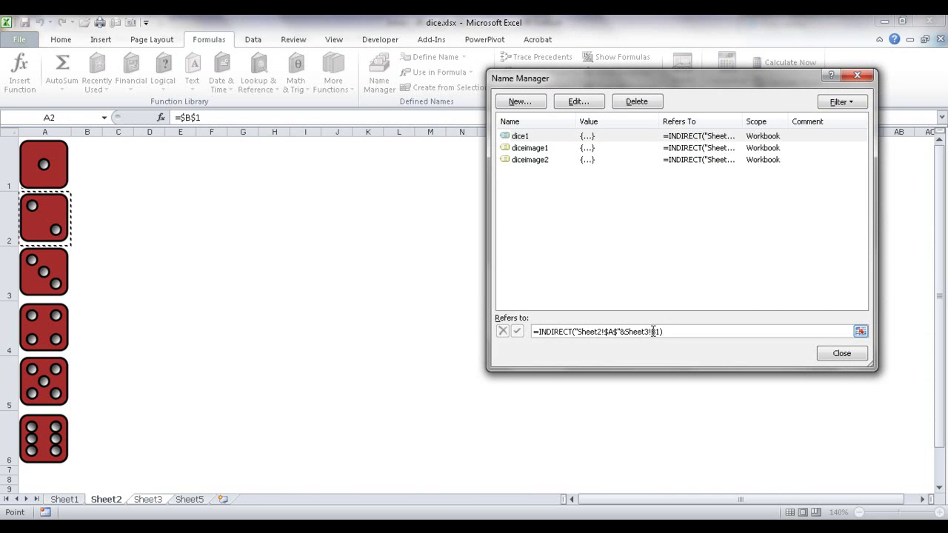
pyautogui.write('$A')
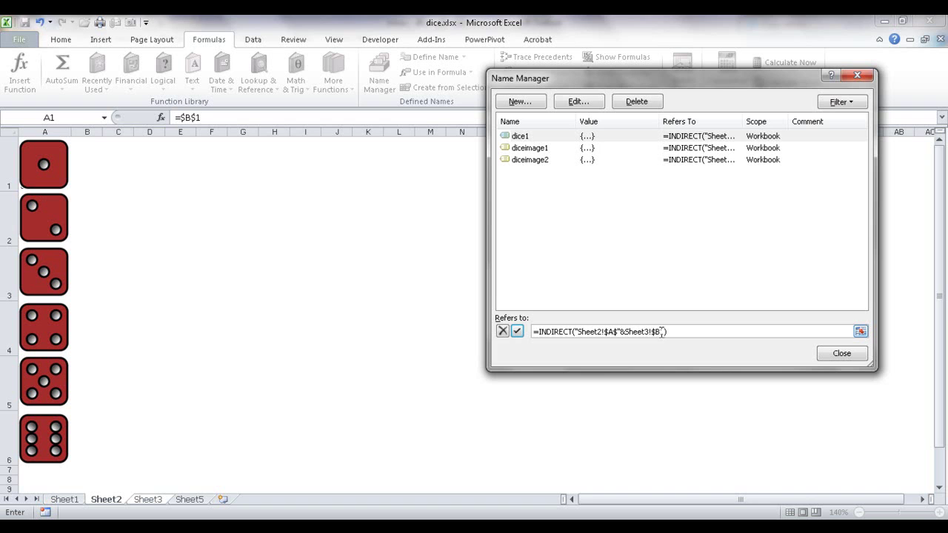
pyautogui.write('$1')
pyautogui.click(517, 332)
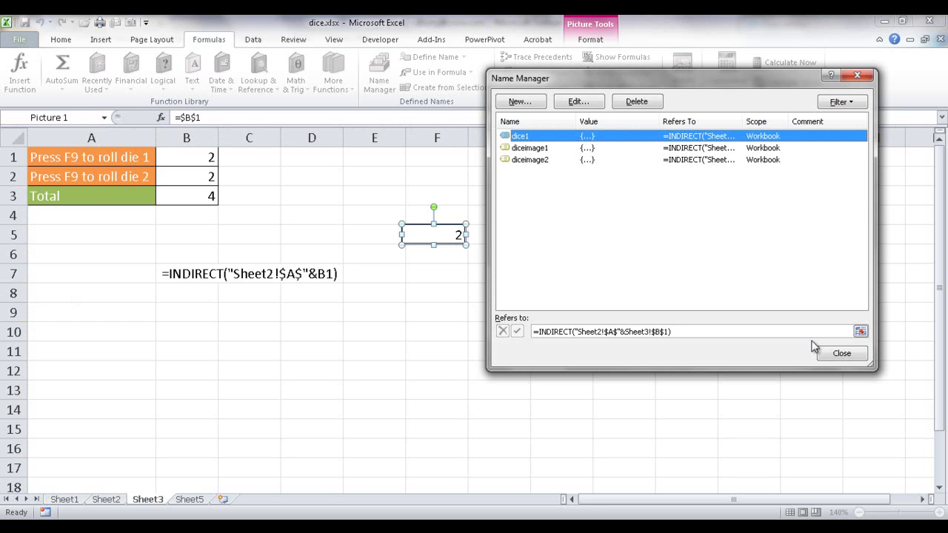
# Step: Check which Sheet2 cell the dice1 name points to, and close the Name Manager
pyautogui.click(861, 332)
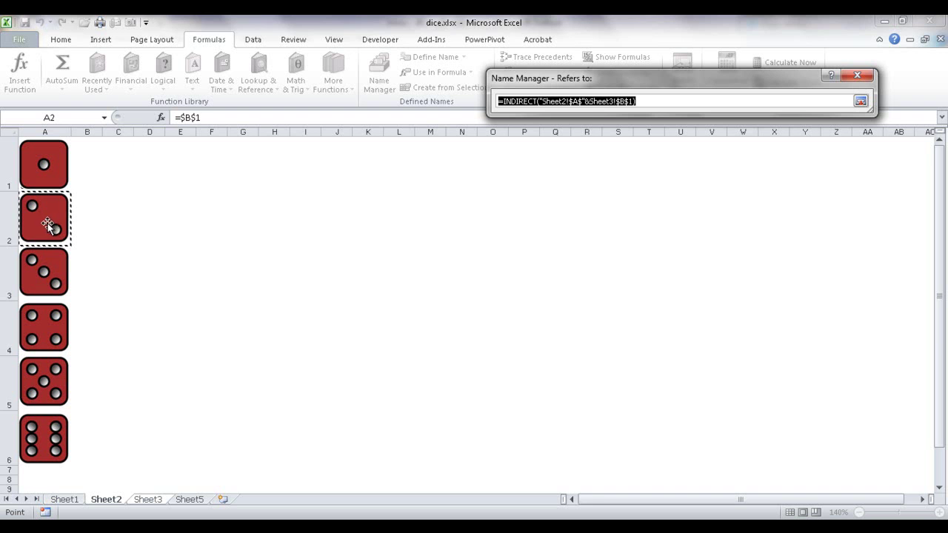
pyautogui.click(860, 100)
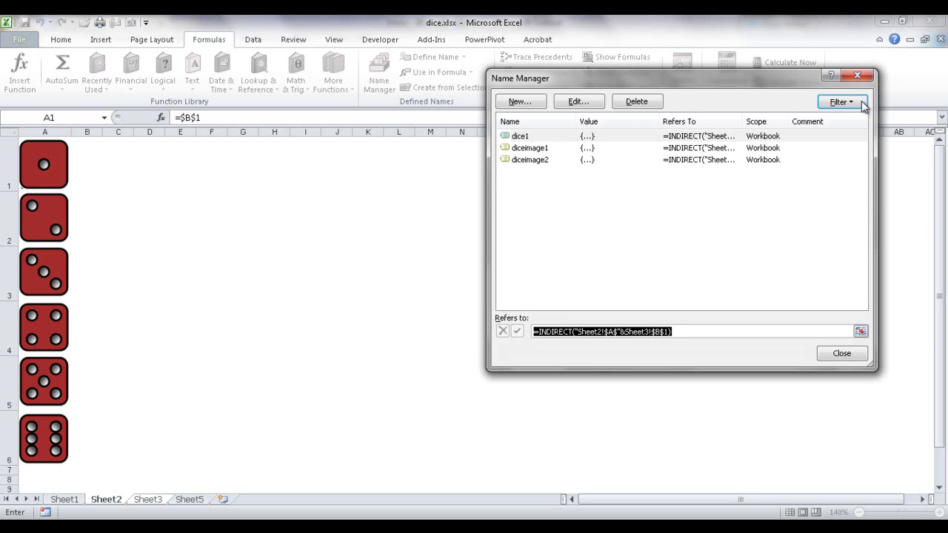
pyautogui.click(842, 354)
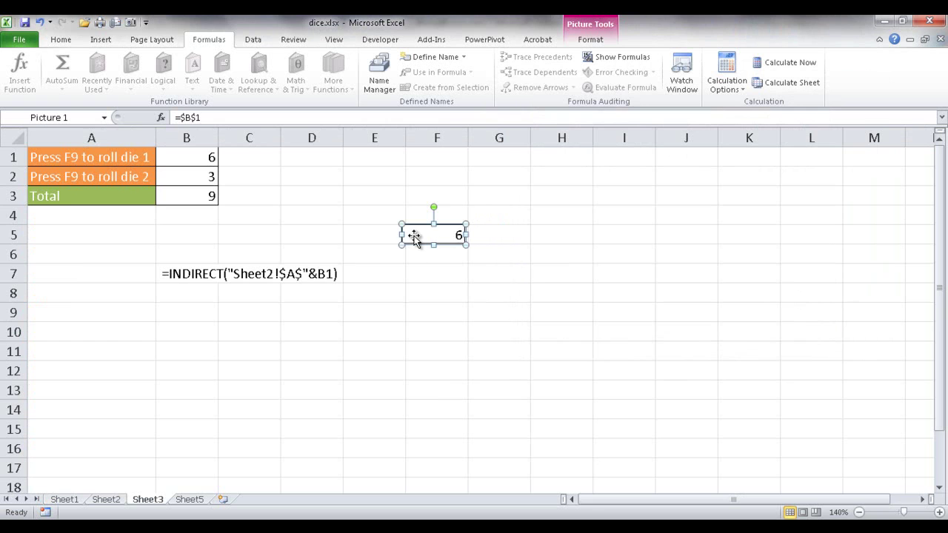
# Step: Link the Camera picture to the defined name by replacing its reference with =dice1
pyautogui.click(206, 117)
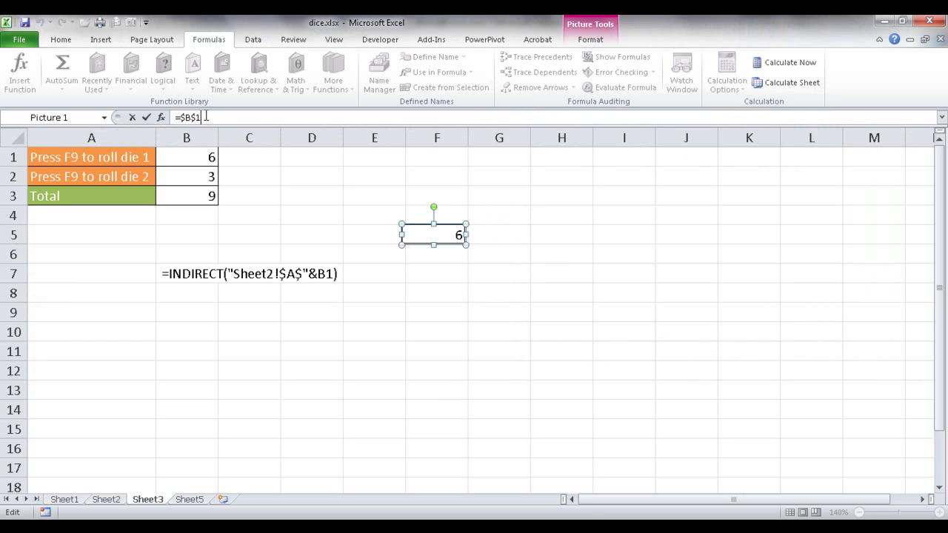
pyautogui.press('BackSpace')
pyautogui.press('BackSpace')
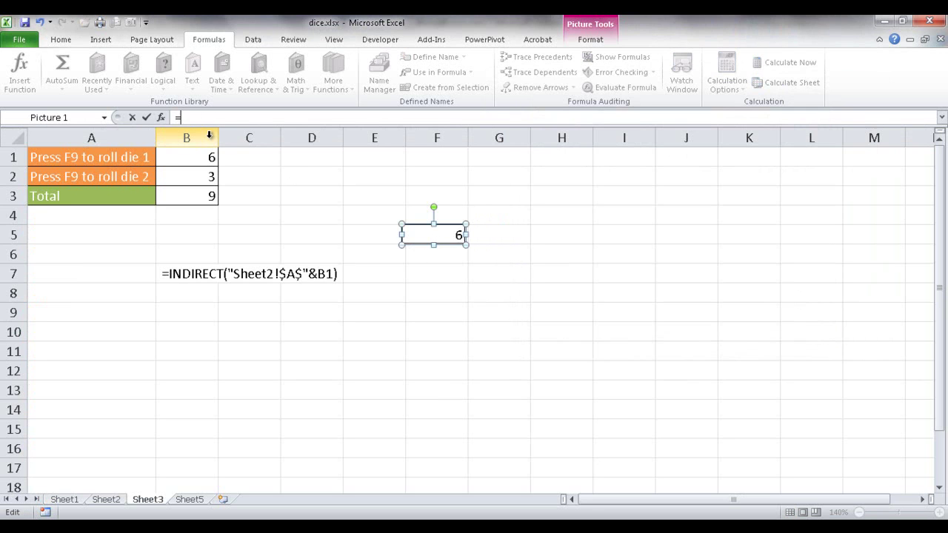
pyautogui.write('dic')
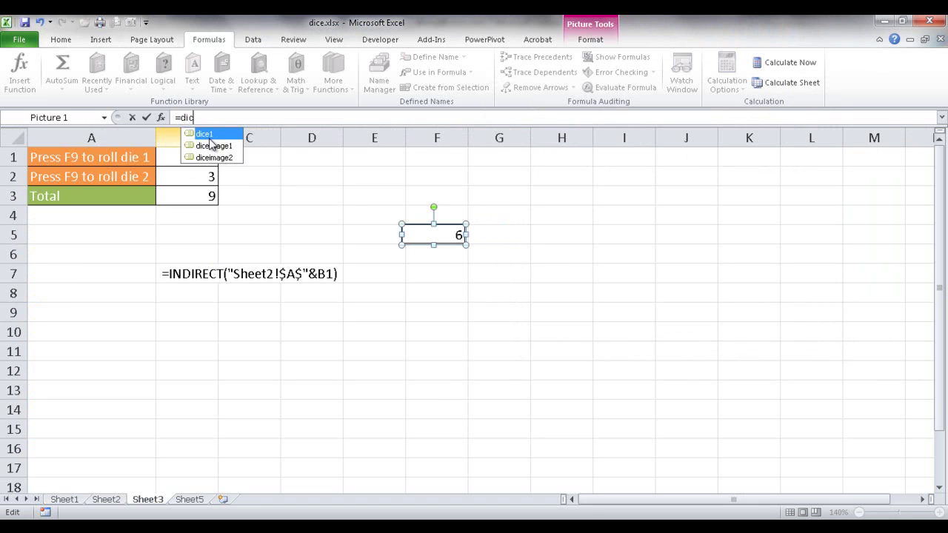
pyautogui.write('e1')
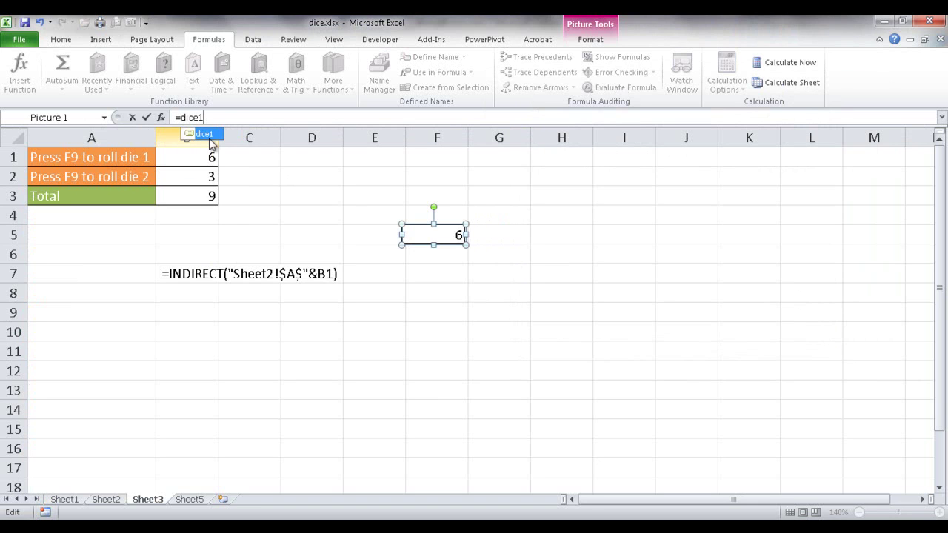
pyautogui.press('Return')
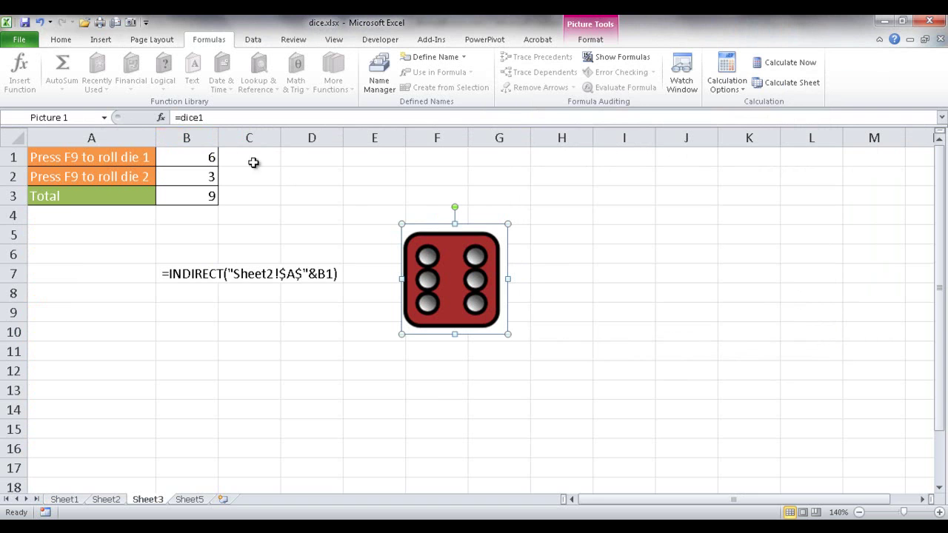
# Step: Move the linked die picture down to around row 7 and paste a copy beside it over columns H and I
pyautogui.moveTo(447, 266); pyautogui.dragTo(425, 313)
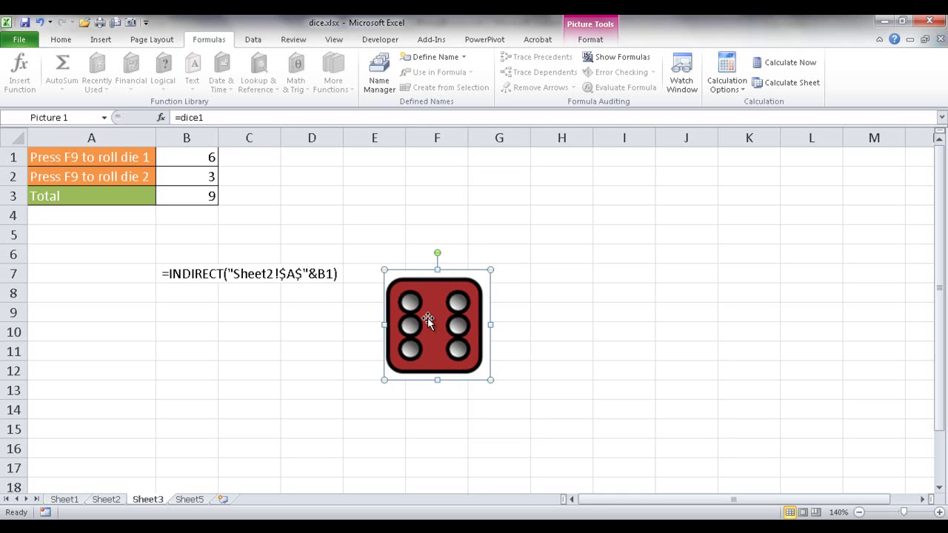
pyautogui.click(582, 311)
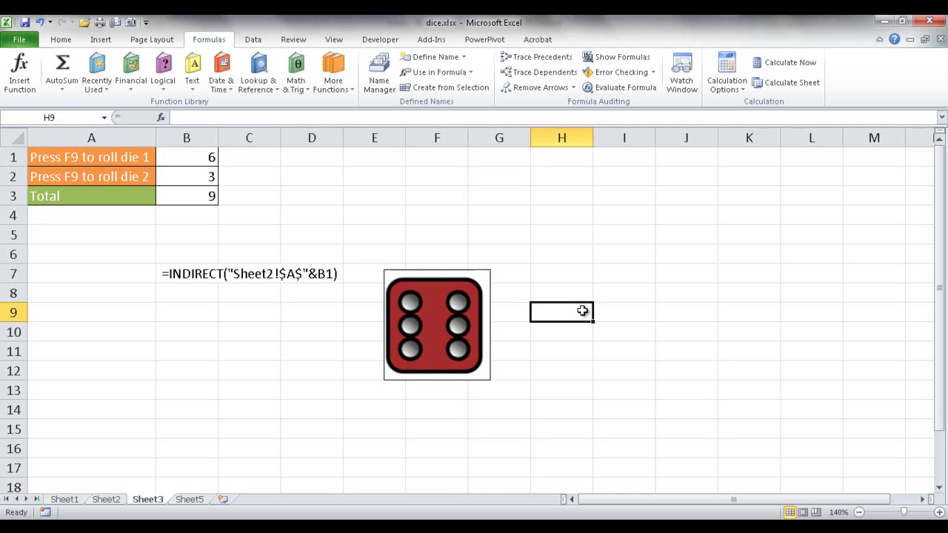
pyautogui.hotkey('ctrl', 'v')
pyautogui.moveTo(576, 345); pyautogui.dragTo(579, 308)
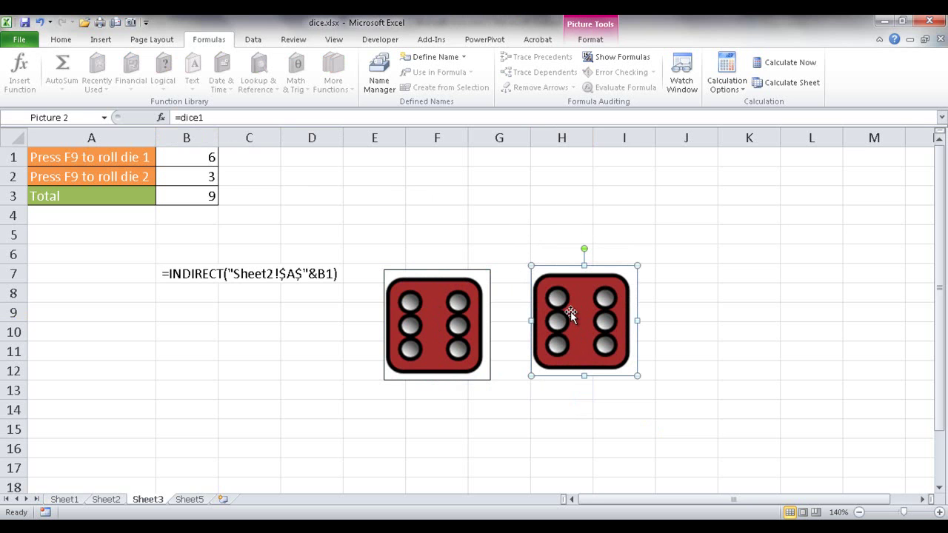
# Step: Define the workbook name dice2 by reusing the dice1 formula, referring to =INDIRECT("Sheet2!$A$"&Sheet3!$B$2)
pyautogui.click(380, 74)
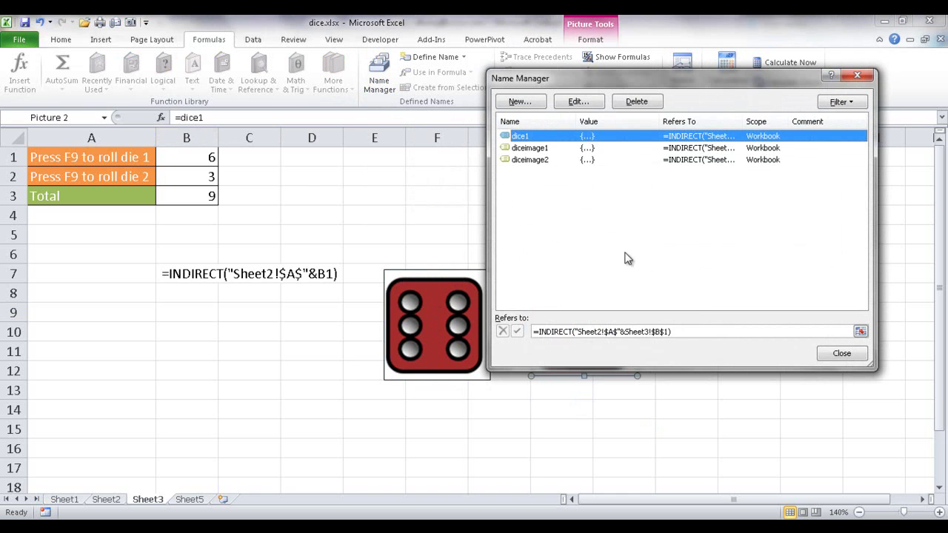
pyautogui.moveTo(674, 332); pyautogui.dragTo(604, 332)
pyautogui.click(588, 335)
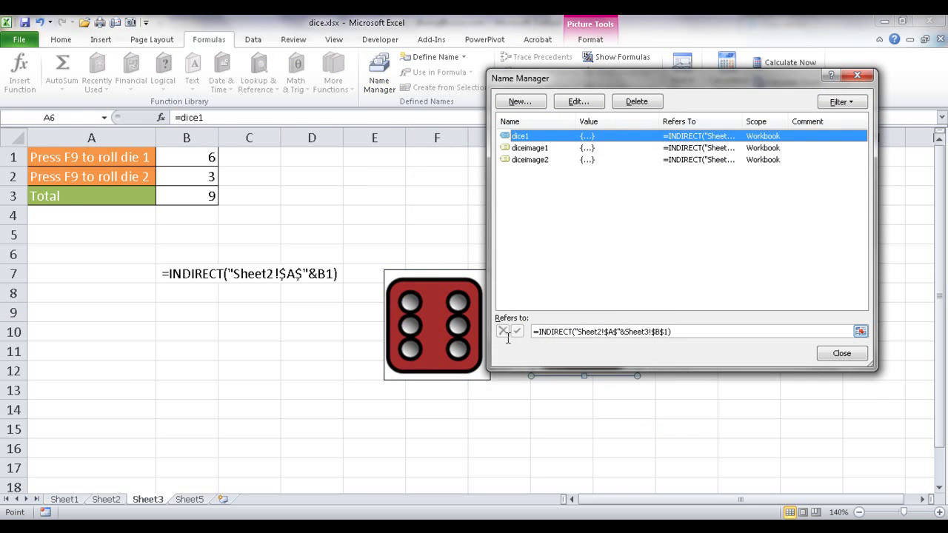
pyautogui.moveTo(674, 331); pyautogui.dragTo(522, 331)
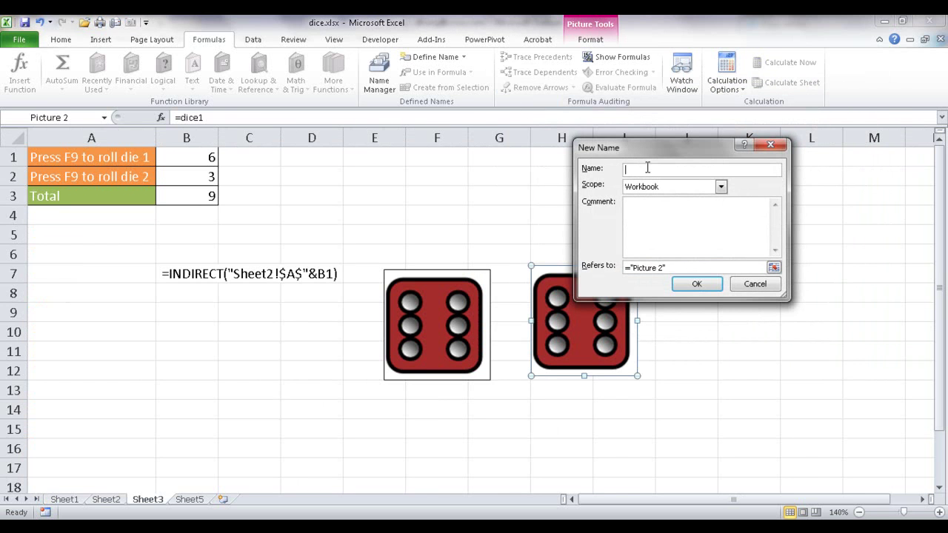
pyautogui.write('2')
pyautogui.moveTo(678, 269); pyautogui.dragTo(587, 270)
pyautogui.hotkey('ctrl', 'v')
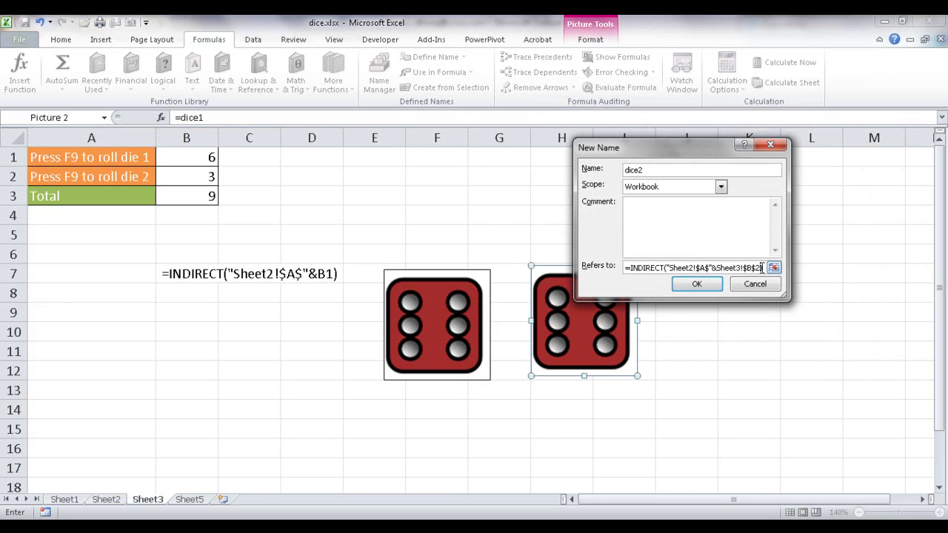
pyautogui.click(691, 284)
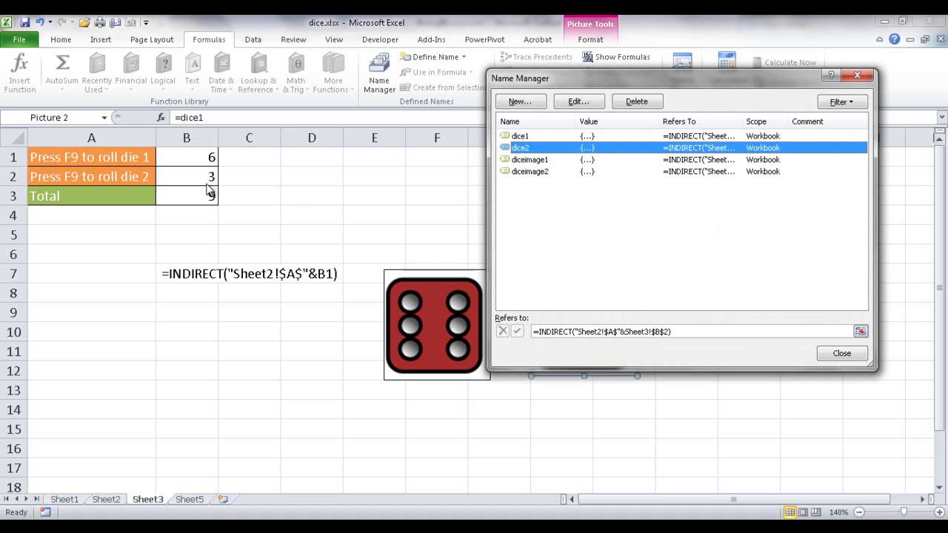
# Step: Check which Sheet2 cell the dice2 name points to, and close the Name Manager
pyautogui.click(861, 332)
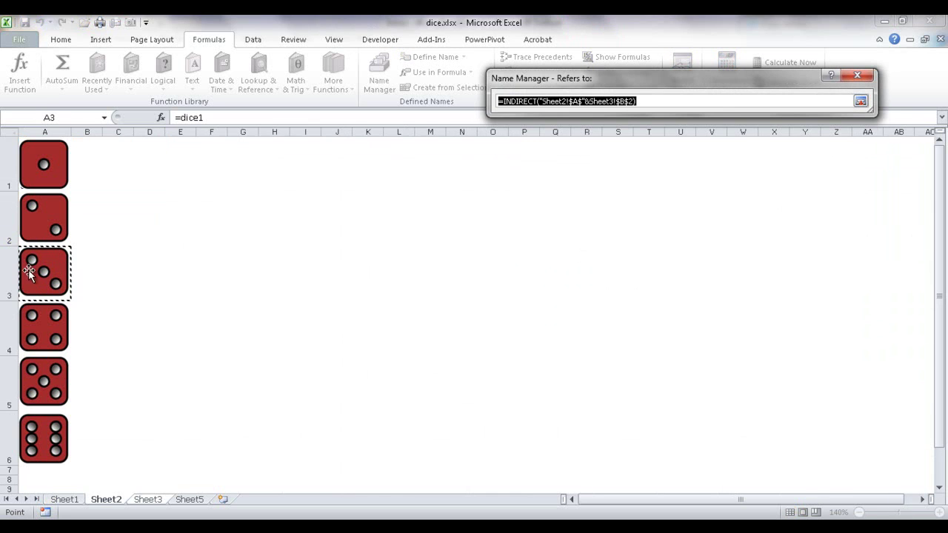
pyautogui.click(861, 101)
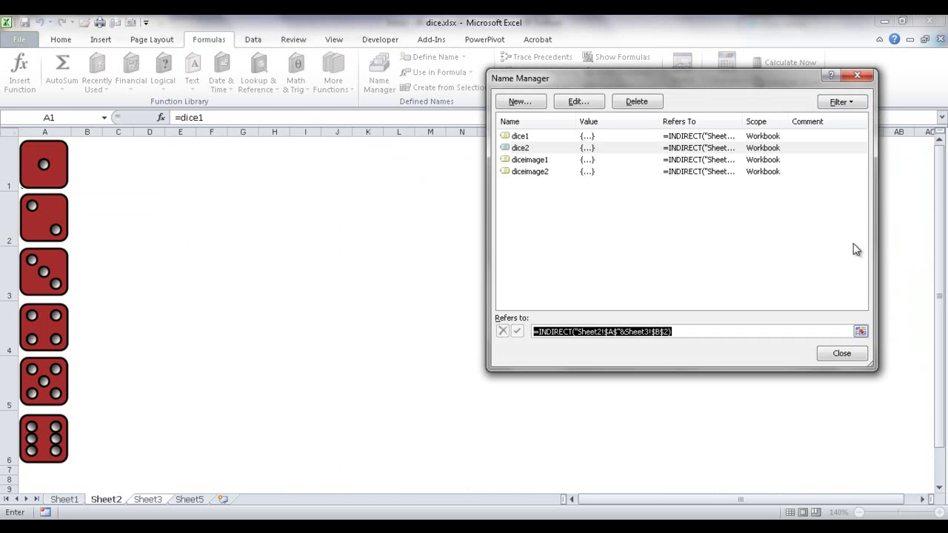
pyautogui.click(844, 348)
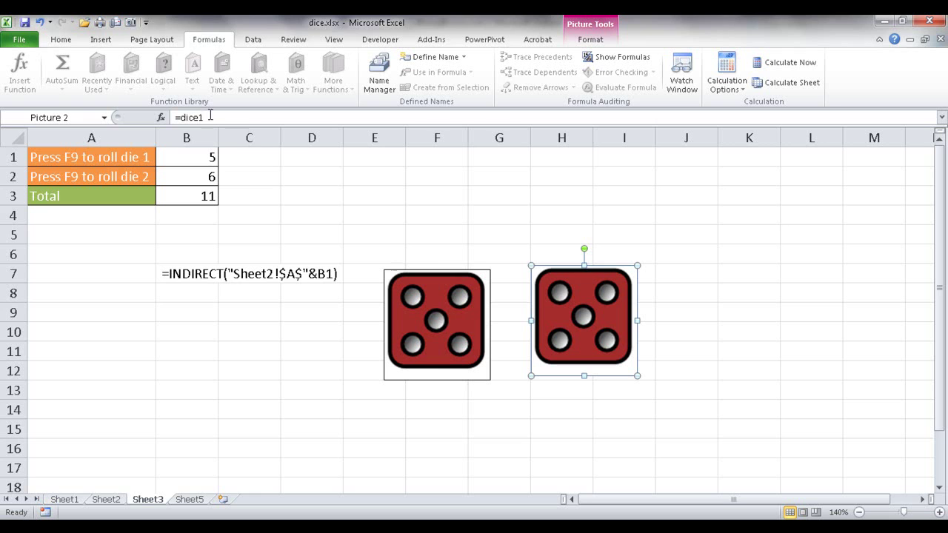
# Step: Compare the links of both die pictures and change the copied picture's formula to =dice2
pyautogui.click(460, 307)
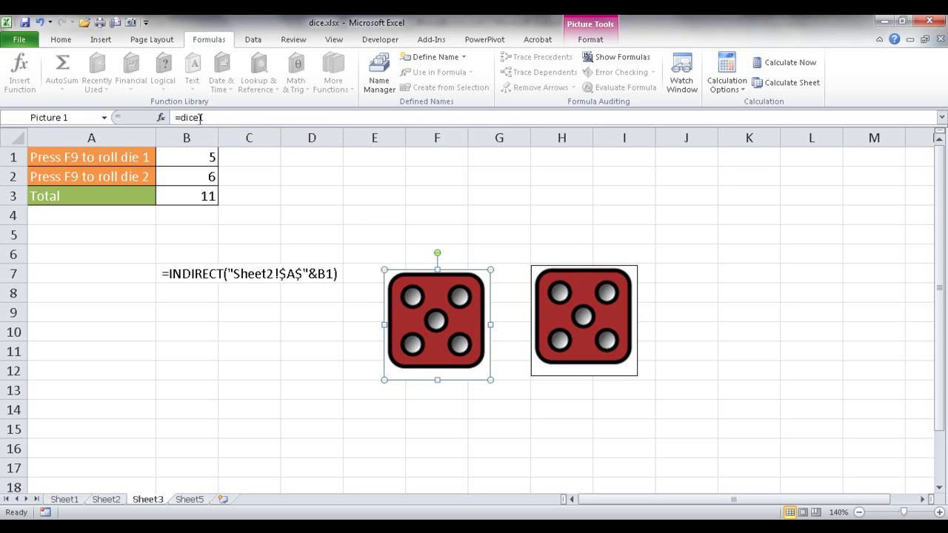
pyautogui.click(567, 320)
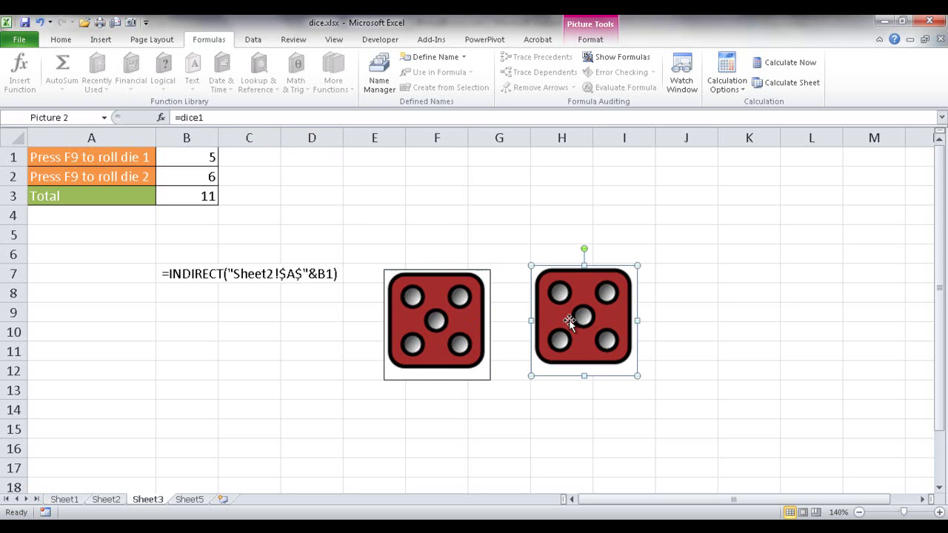
pyautogui.click(213, 117)
pyautogui.press('BackSpace')
pyautogui.write('2')
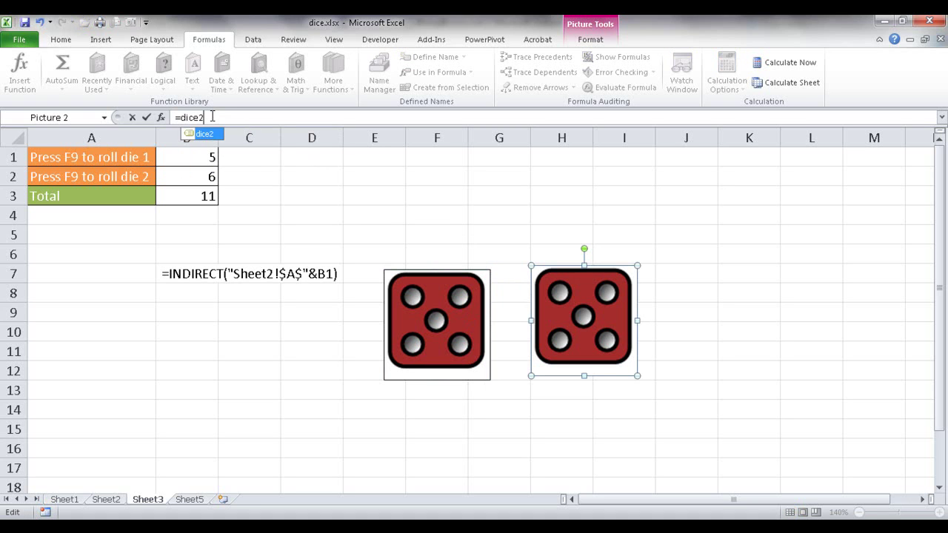
pyautogui.press('Return')
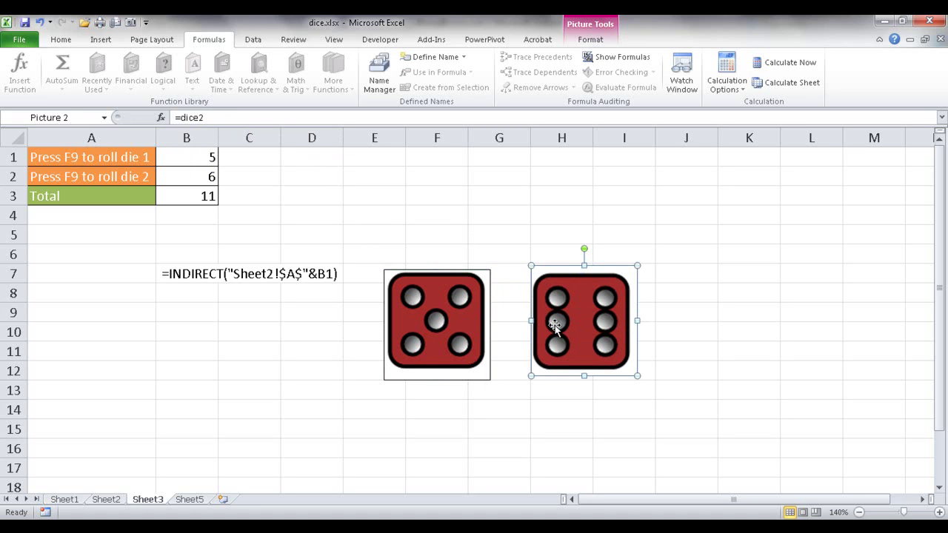
# Step: Clear the INDIRECT formula text from cell B7 and move the two die pictures closer together
pyautogui.click(210, 271)
pyautogui.press('F9')
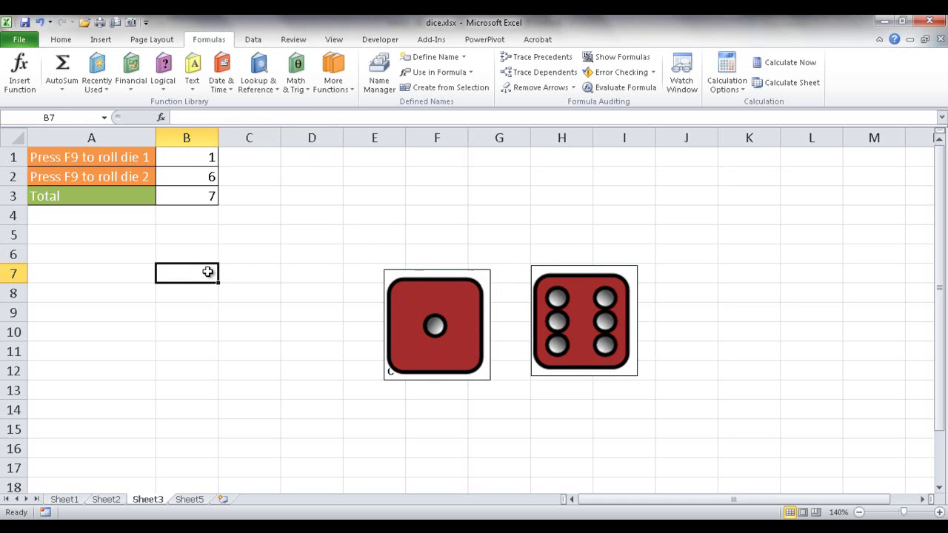
pyautogui.click(429, 312)
pyautogui.moveTo(429, 312); pyautogui.dragTo(401, 311)
pyautogui.moveTo(533, 312); pyautogui.dragTo(499, 313)
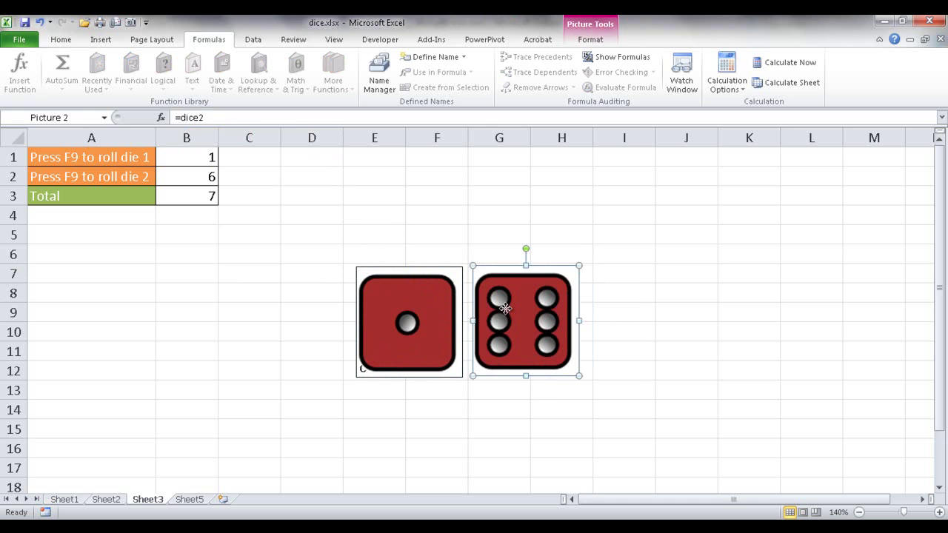
# Step: Hide the gridlines on Sheet3
pyautogui.click(61, 39)
pyautogui.click(268, 315)
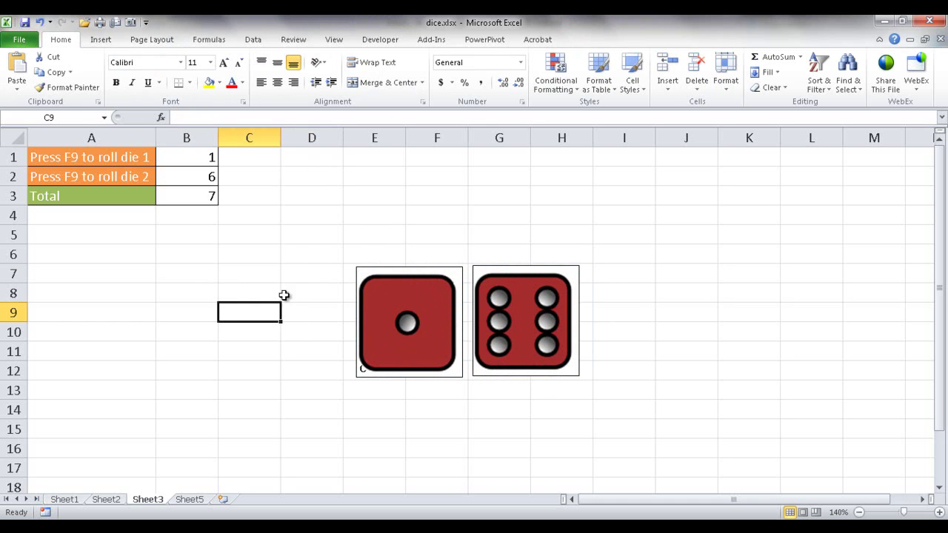
pyautogui.click(334, 39)
pyautogui.click(204, 82)
pyautogui.click(277, 254)
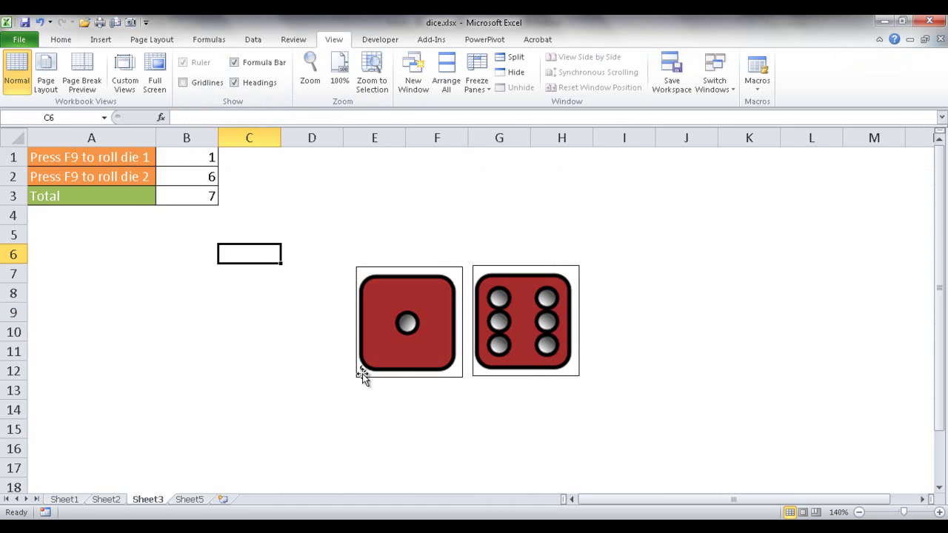
# Step: Delete the text "one" from cell A1 behind the first die on Sheet2, and return to Sheet3
pyautogui.click(118, 500)
pyautogui.click(89, 155)
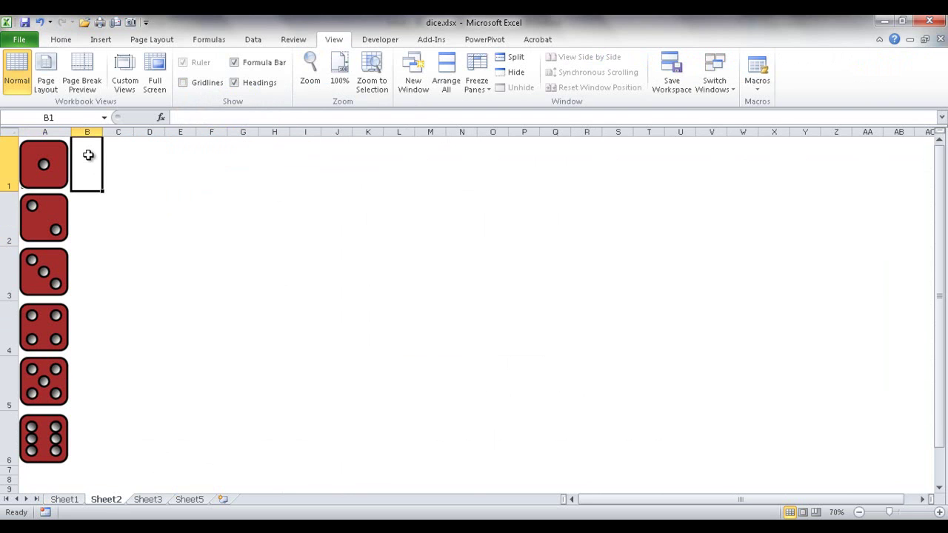
pyautogui.press('Left')
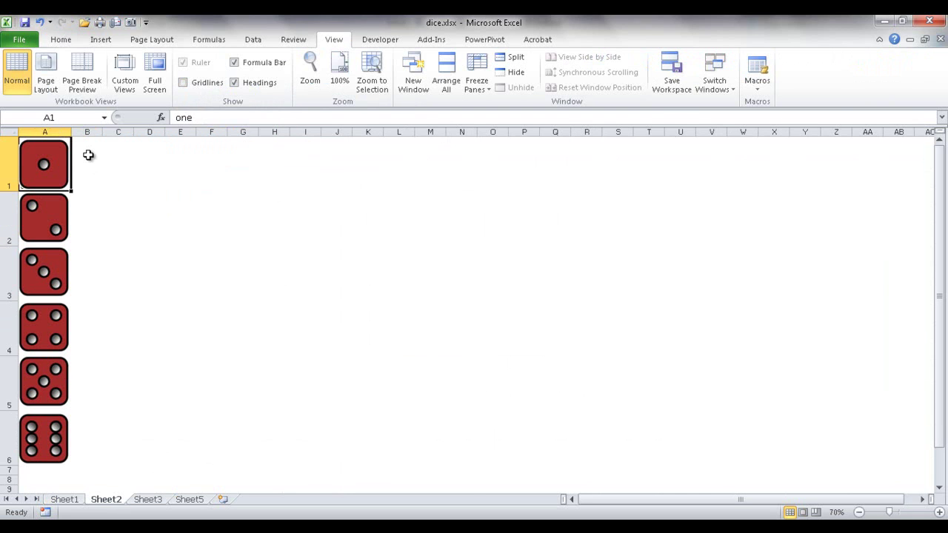
pyautogui.press('Delete')
pyautogui.click(148, 500)
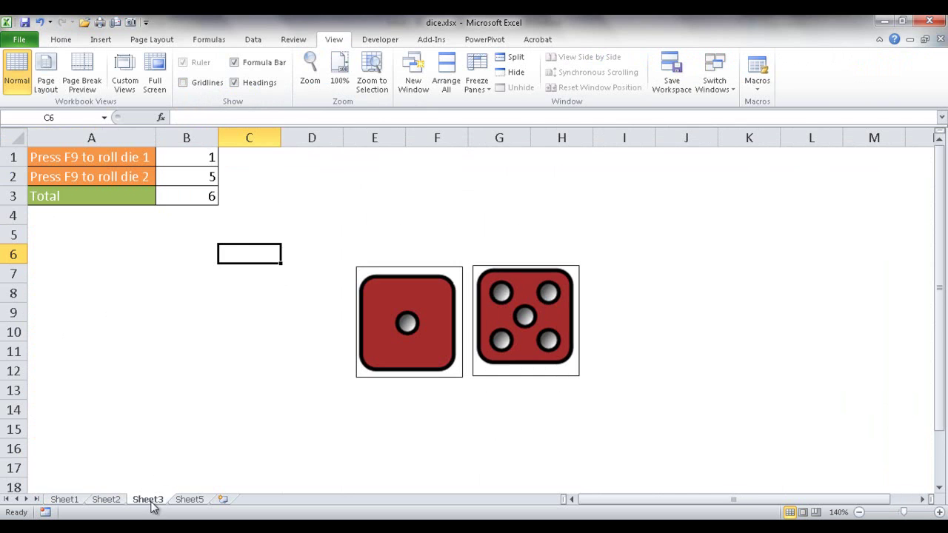
# Step: Remove the outline of the first die picture by setting its line color to No line
pyautogui.click(551, 392)
pyautogui.click(423, 270)
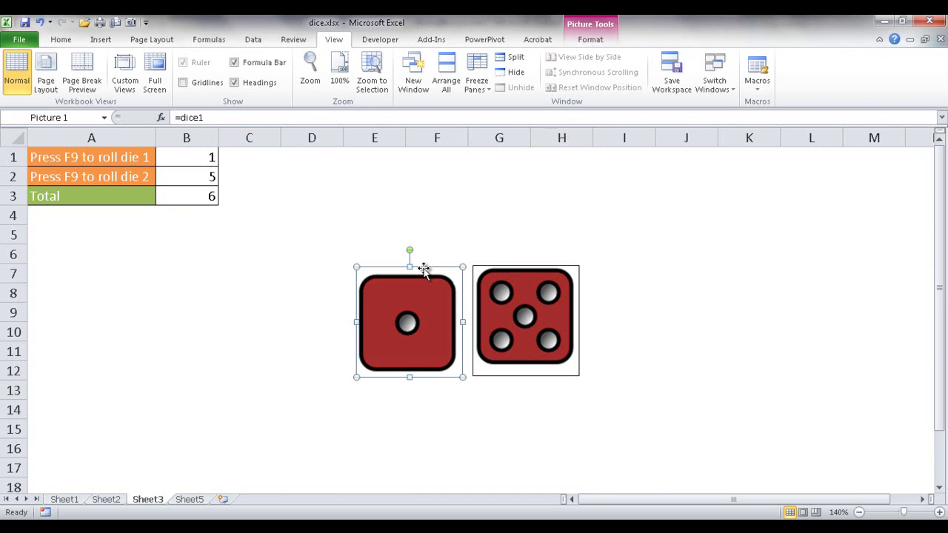
pyautogui.rightClick(424, 270)
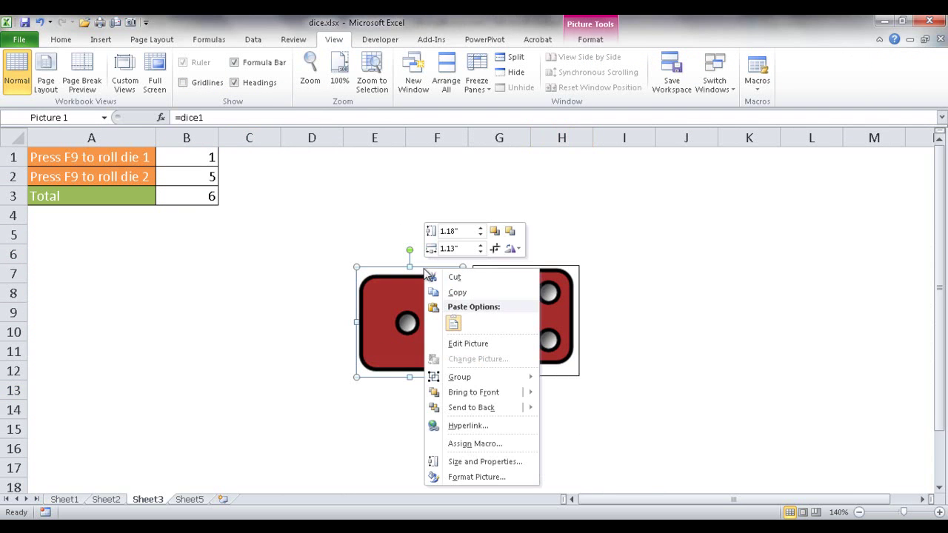
pyautogui.click(488, 478)
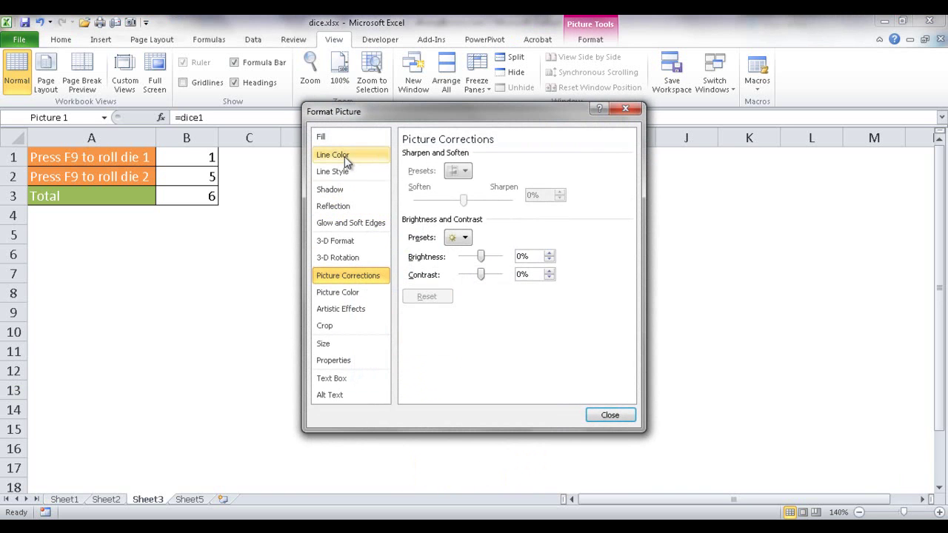
pyautogui.click(344, 155)
pyautogui.click(406, 155)
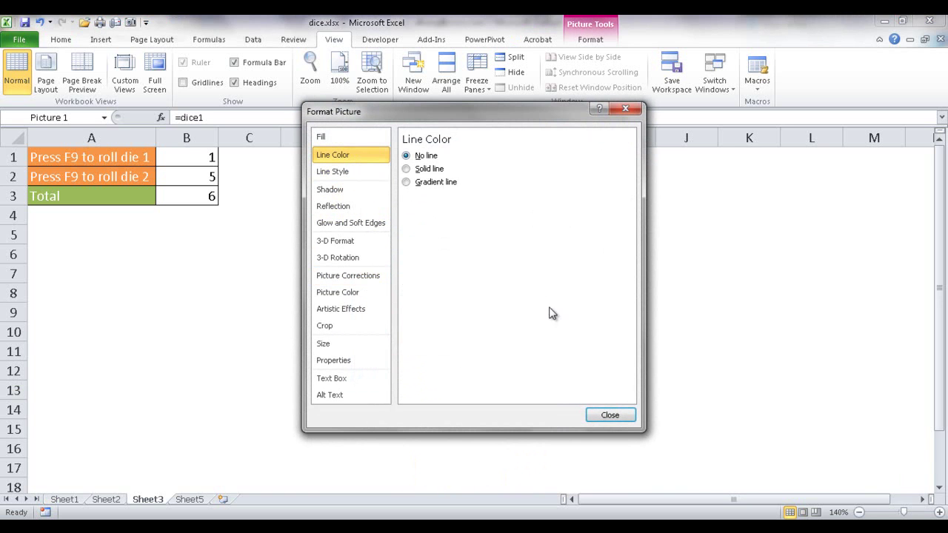
pyautogui.click(609, 414)
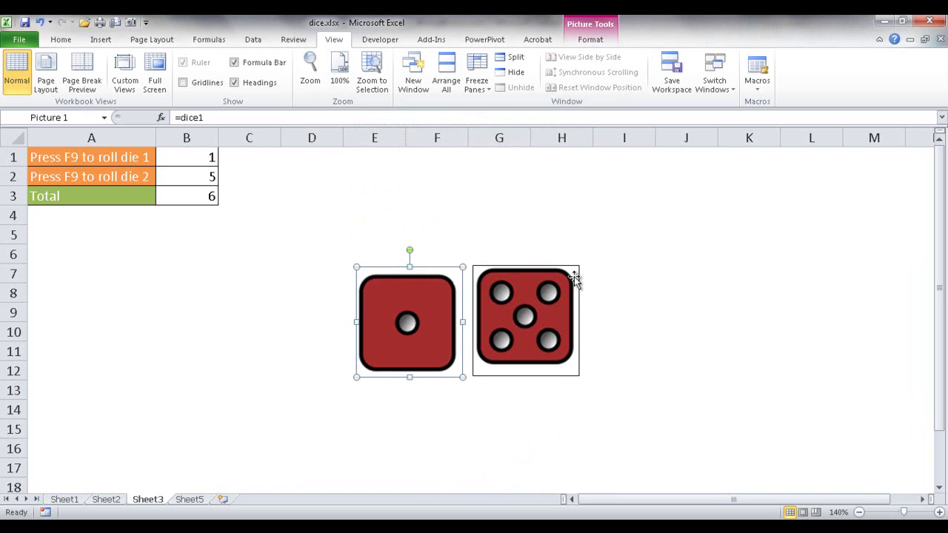
# Step: Remove the outline of the second die picture and move it closer to and level with the first die
pyautogui.click(580, 279)
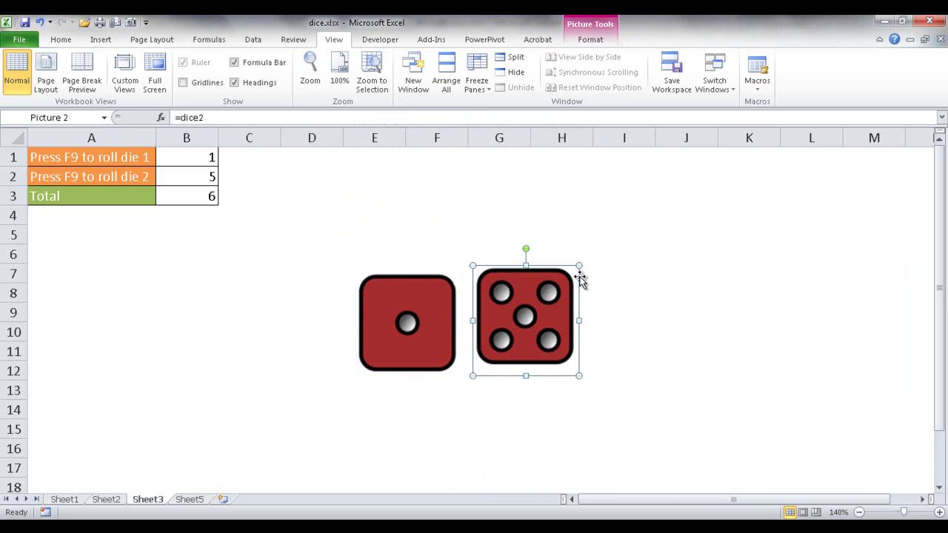
pyautogui.click(626, 306)
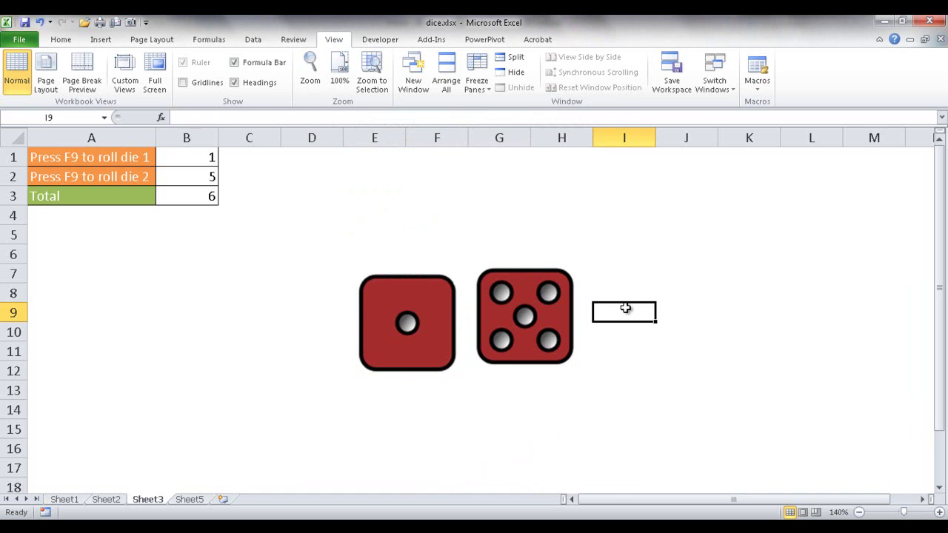
pyautogui.moveTo(528, 273); pyautogui.dragTo(518, 279)
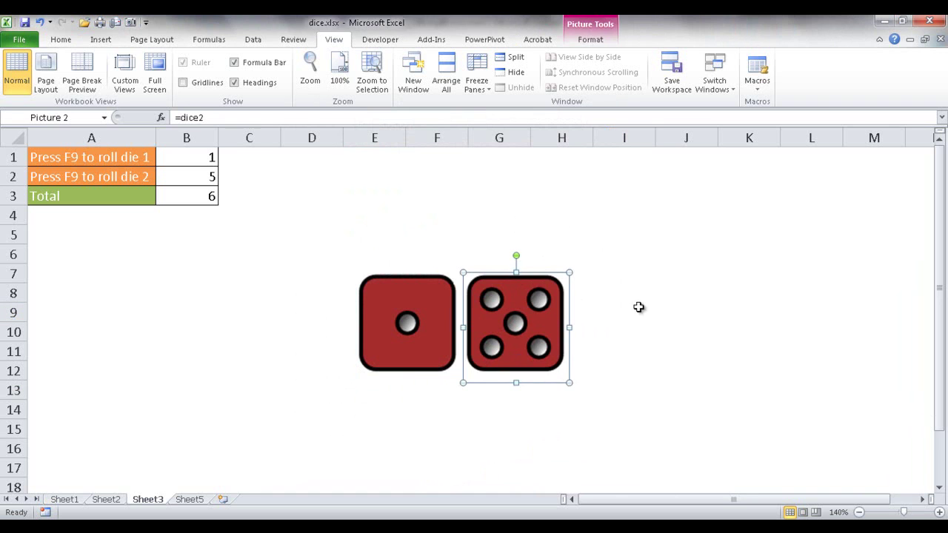
pyautogui.click(638, 307)
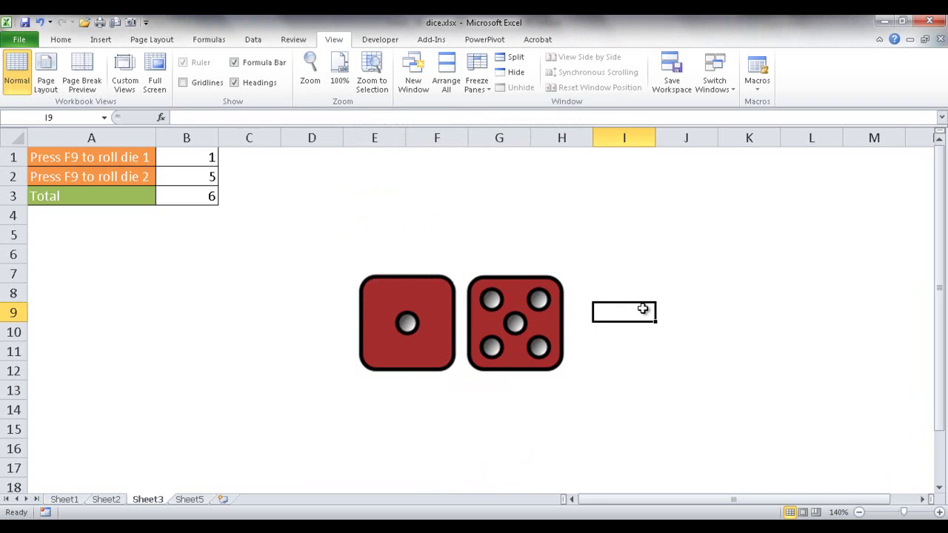
# Step: Recalculate the workbook several times to roll both dice and test the linked pictures
pyautogui.click(225, 40)
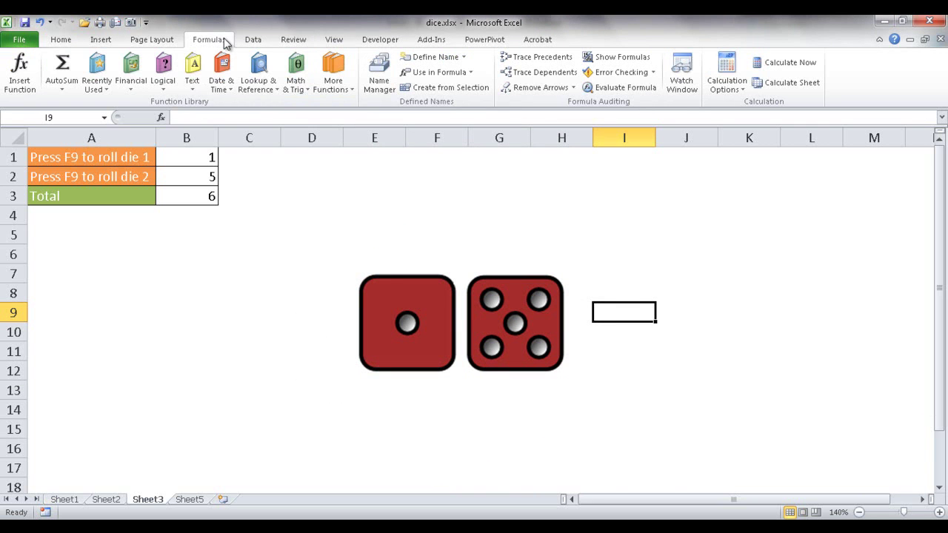
pyautogui.click(791, 65)
pyautogui.click(790, 65)
pyautogui.click(790, 64)
pyautogui.click(790, 64)
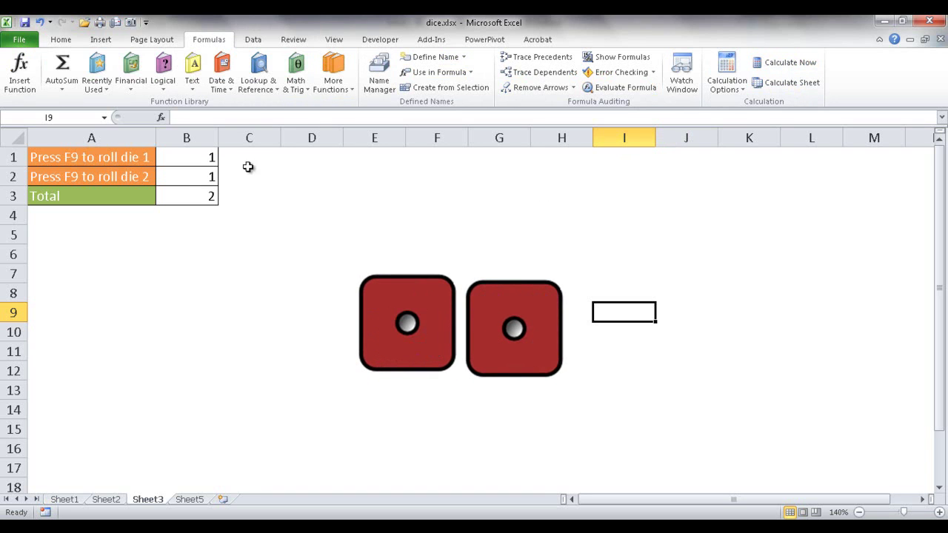
# Step: Clear the total in cell B3 and re-enter it with AutoSum as =SUM(B1:B2)
pyautogui.click(186, 196)
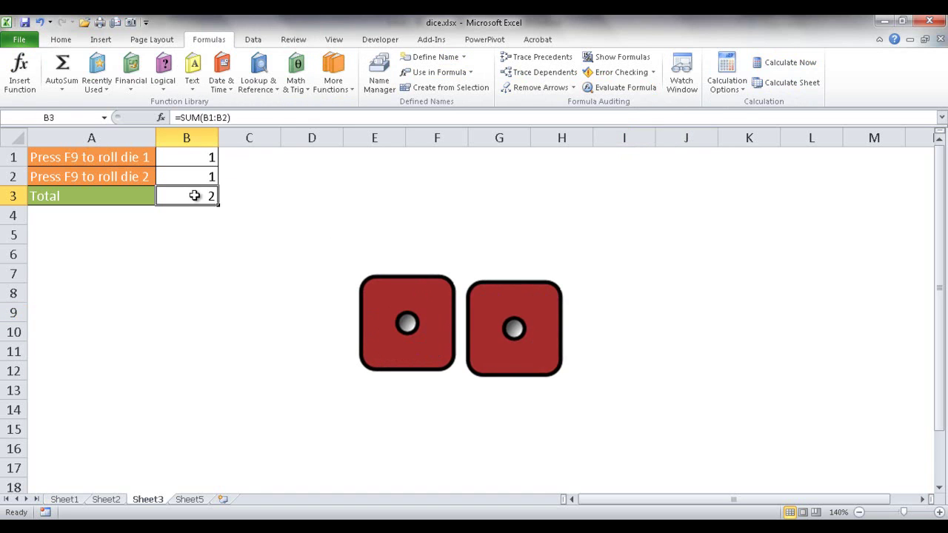
pyautogui.tripleClick(233, 118)
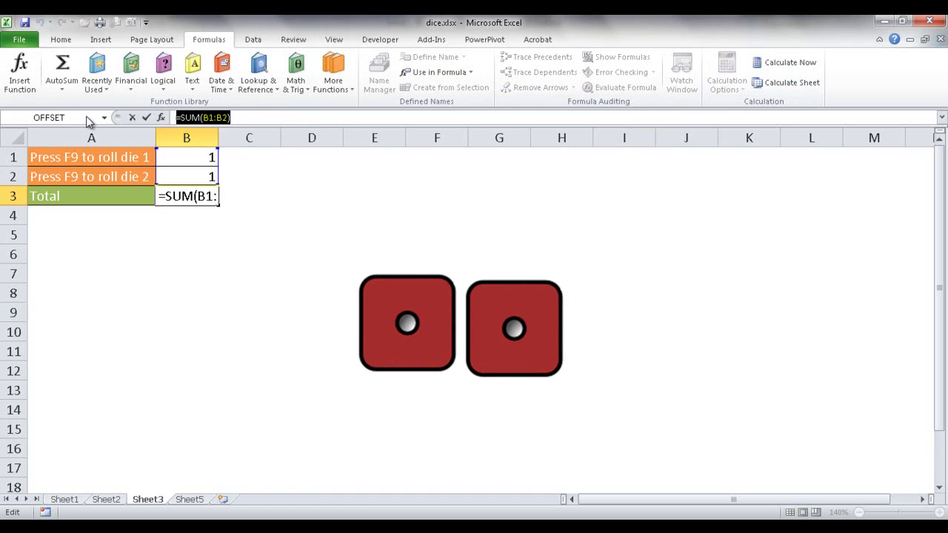
pyautogui.press('BackSpace')
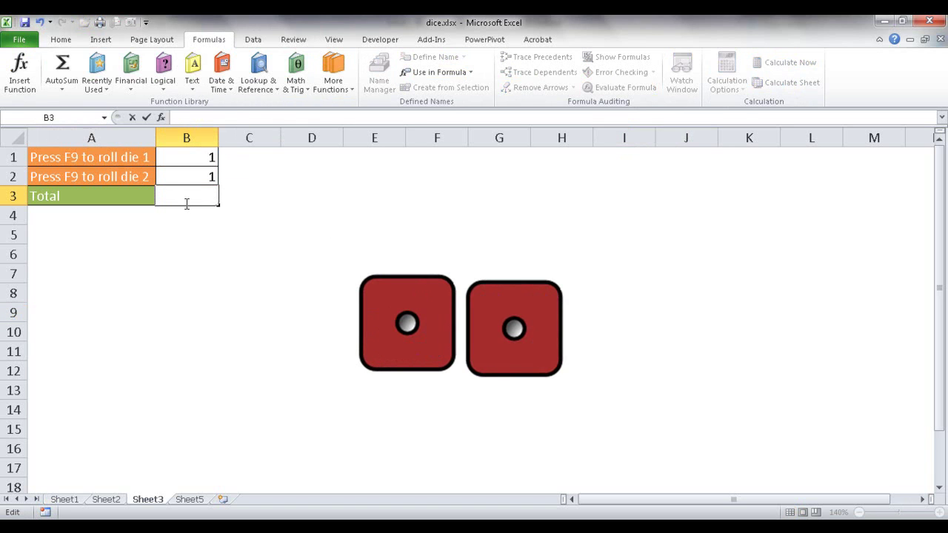
pyautogui.click(194, 232)
pyautogui.click(199, 193)
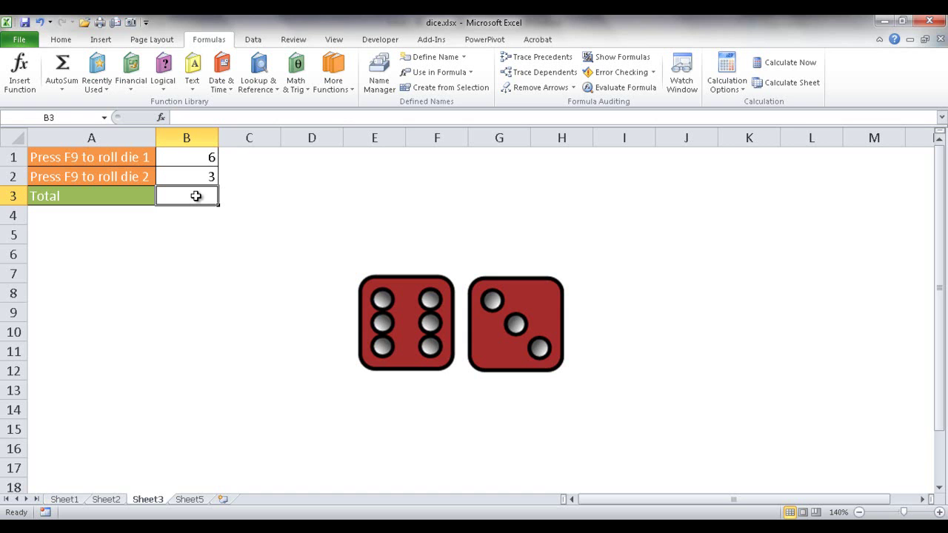
pyautogui.hotkey('alt', '=')
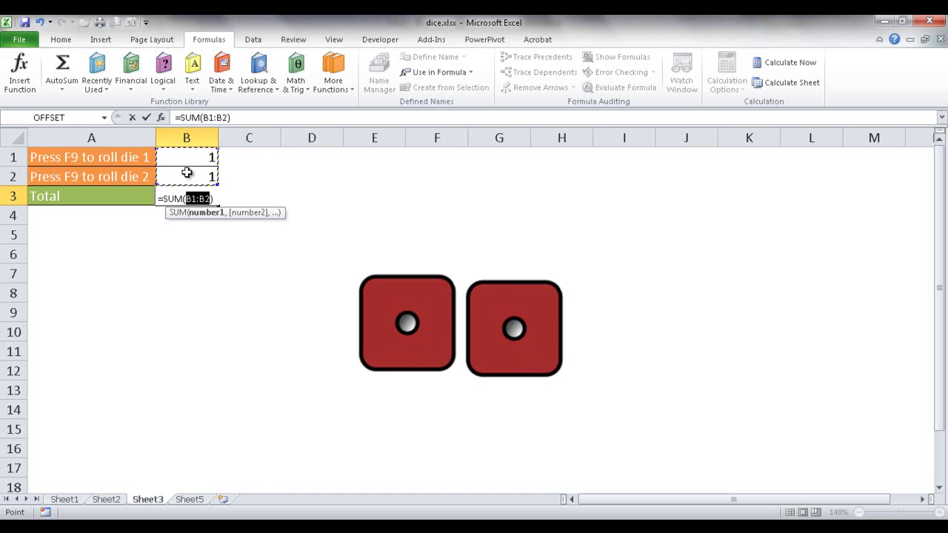
pyautogui.press('Return')
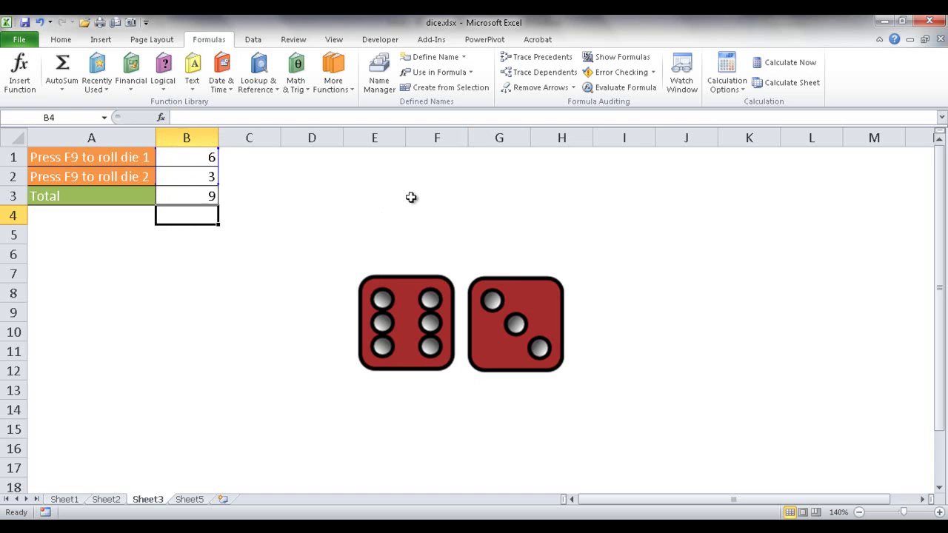
# Step: Recalculate the workbook three more times, then check roll cells B1 and B2 and the second die picture's link
pyautogui.click(792, 63)
pyautogui.click(792, 63)
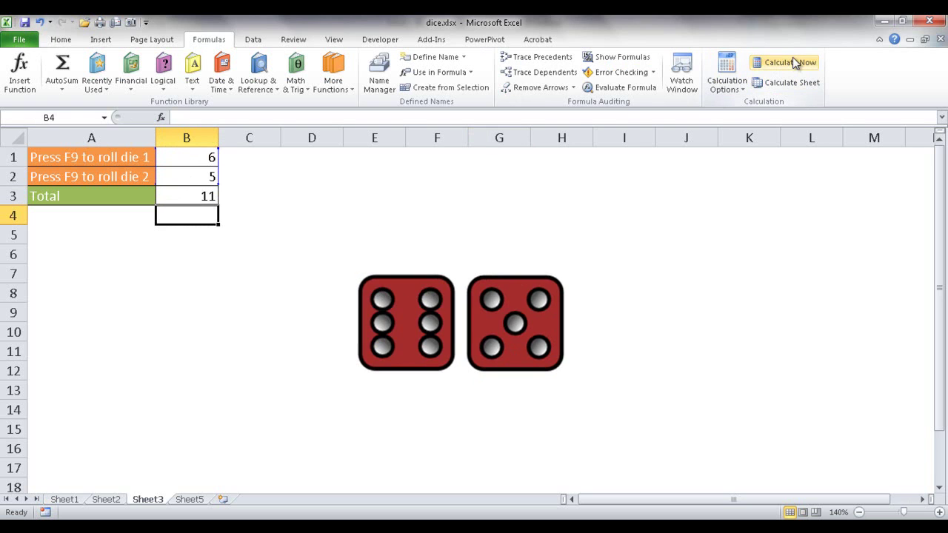
pyautogui.click(792, 62)
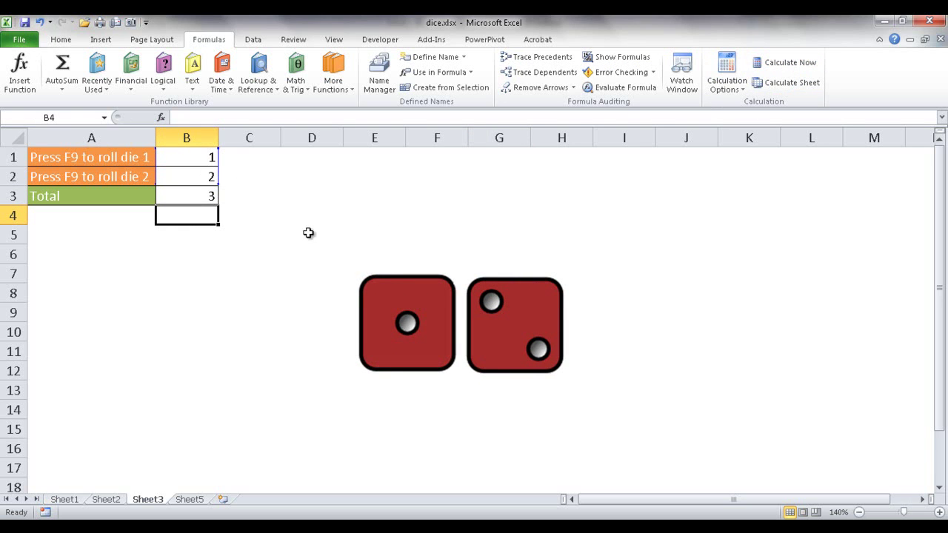
pyautogui.click(188, 156)
pyautogui.click(203, 177)
pyautogui.click(501, 304)
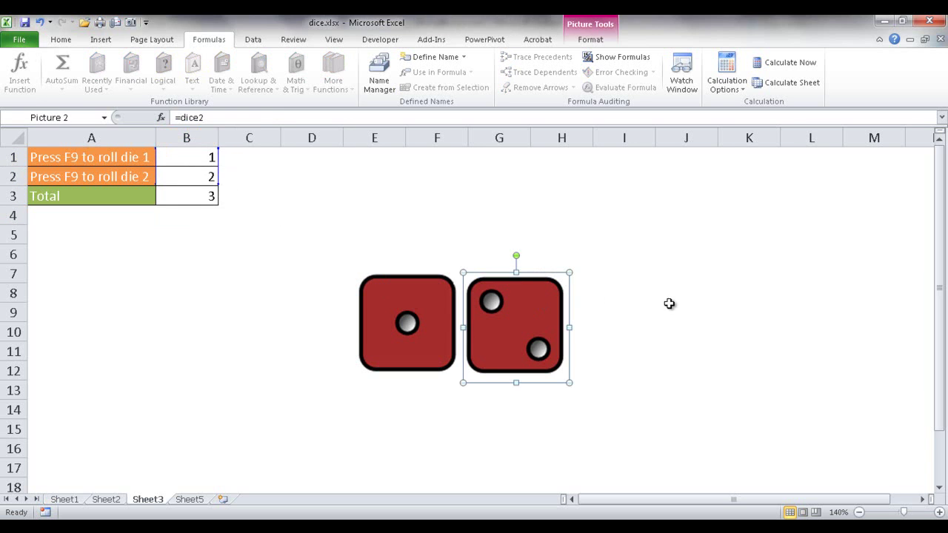
pyautogui.click(695, 305)
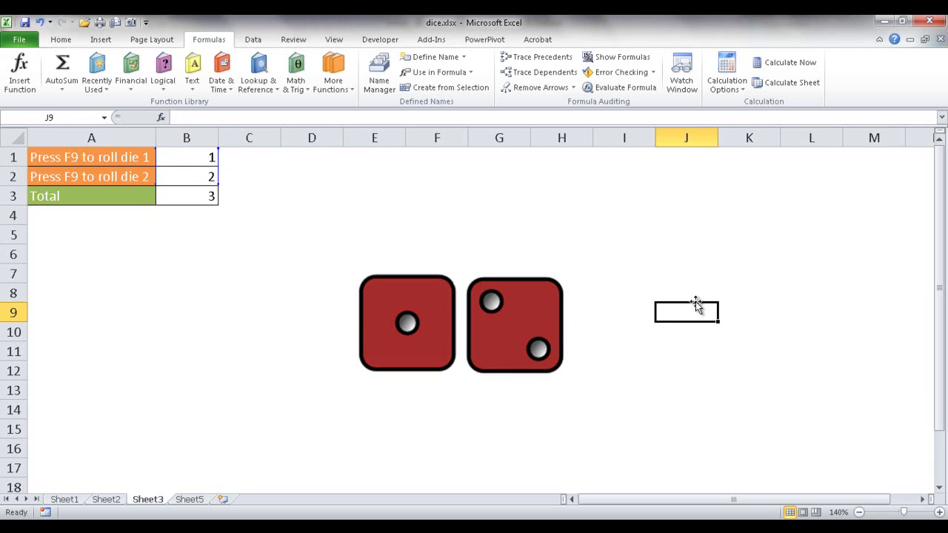